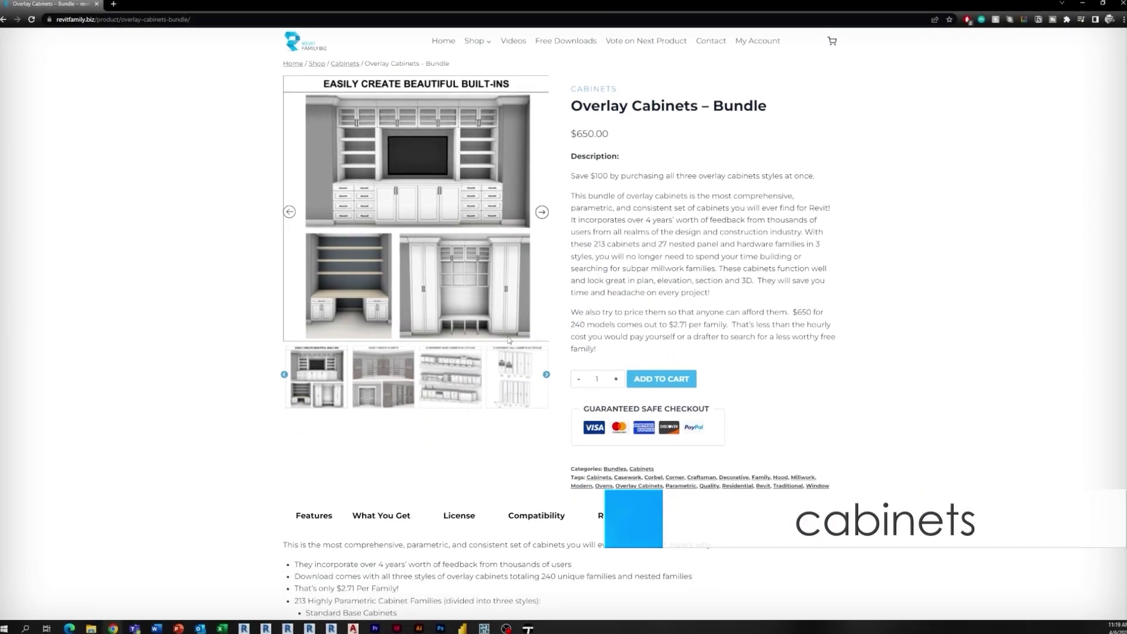
- Scroll the cabinet bundle page and advance the Exterior Doors – Modern image gallery
scroll(509, 339, down, 15)
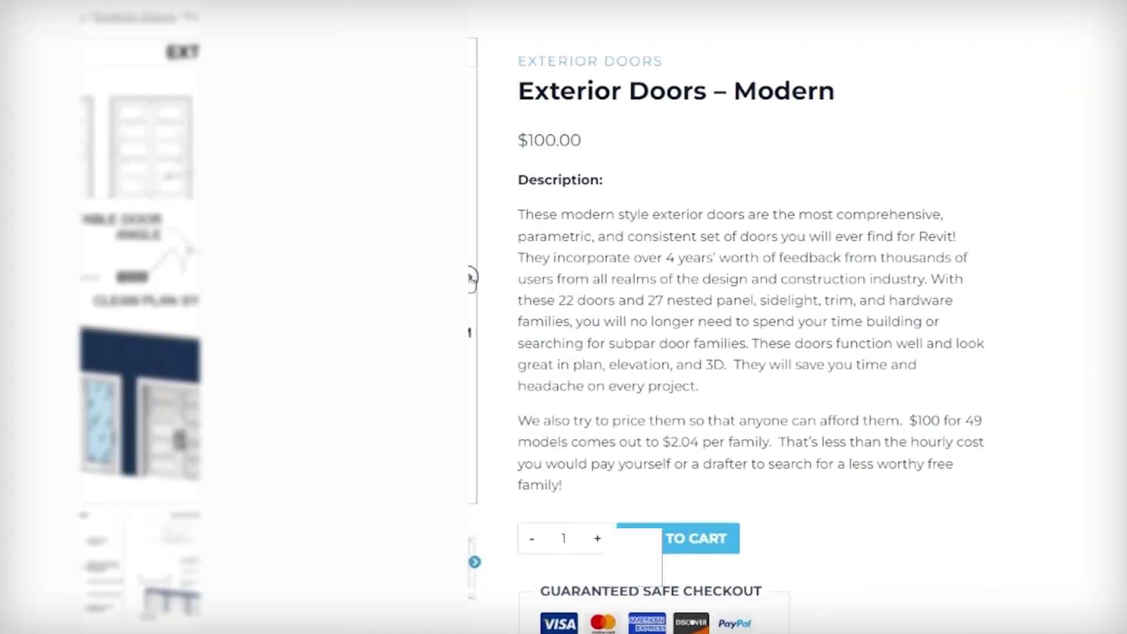
click(467, 279)
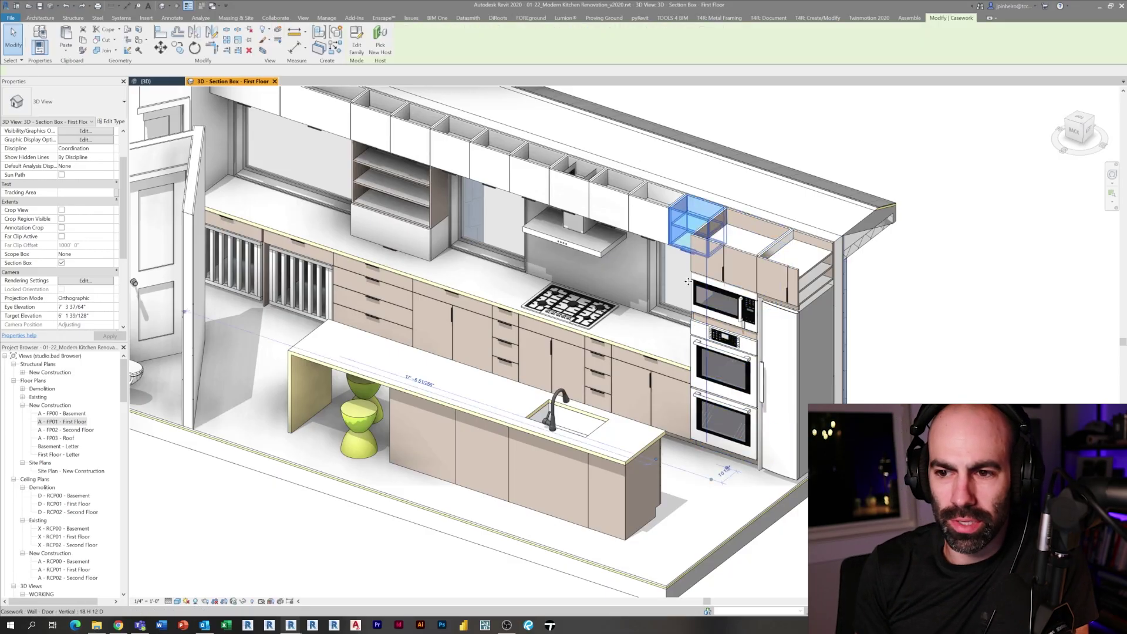
- Check the upper cabinet's finish, then set the island sink cabinet's material to Wood - Painted White
scroll(692, 267, up, 3)
click(97, 271)
key(ctrl+c)
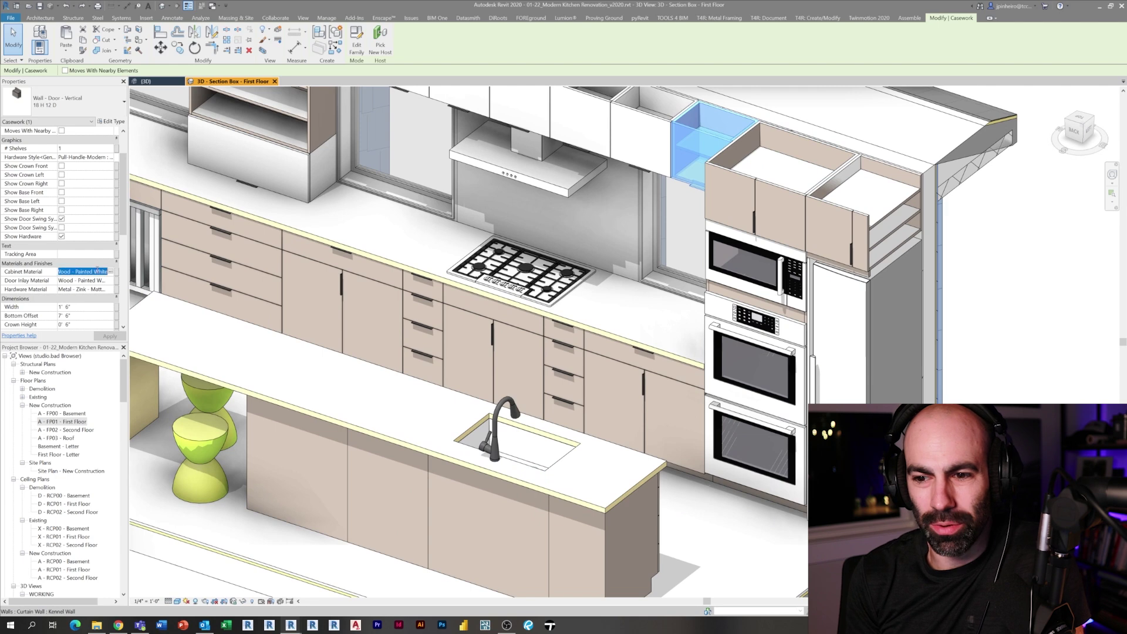
key(Escape)
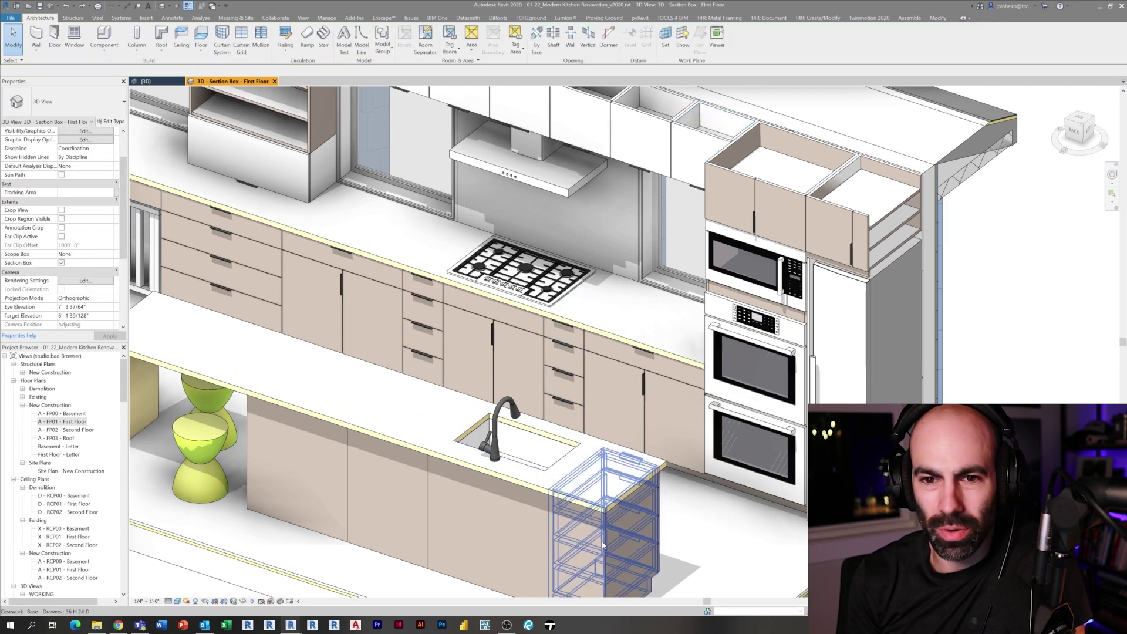
click(607, 533)
click(169, 245)
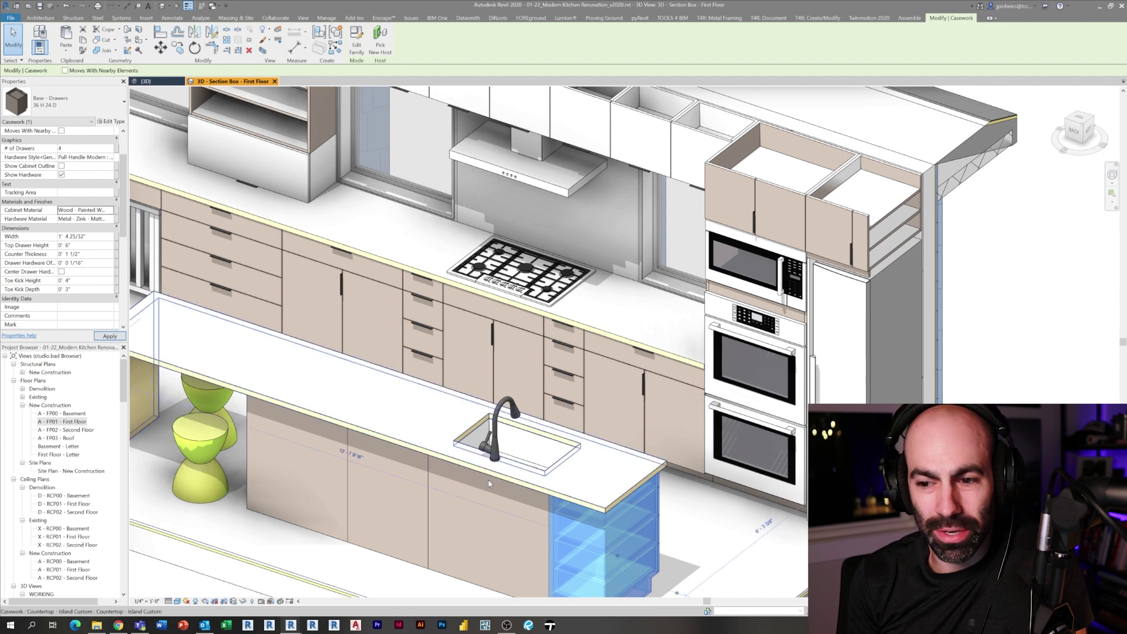
middle_drag(456, 573, 450, 535)
click(450, 535)
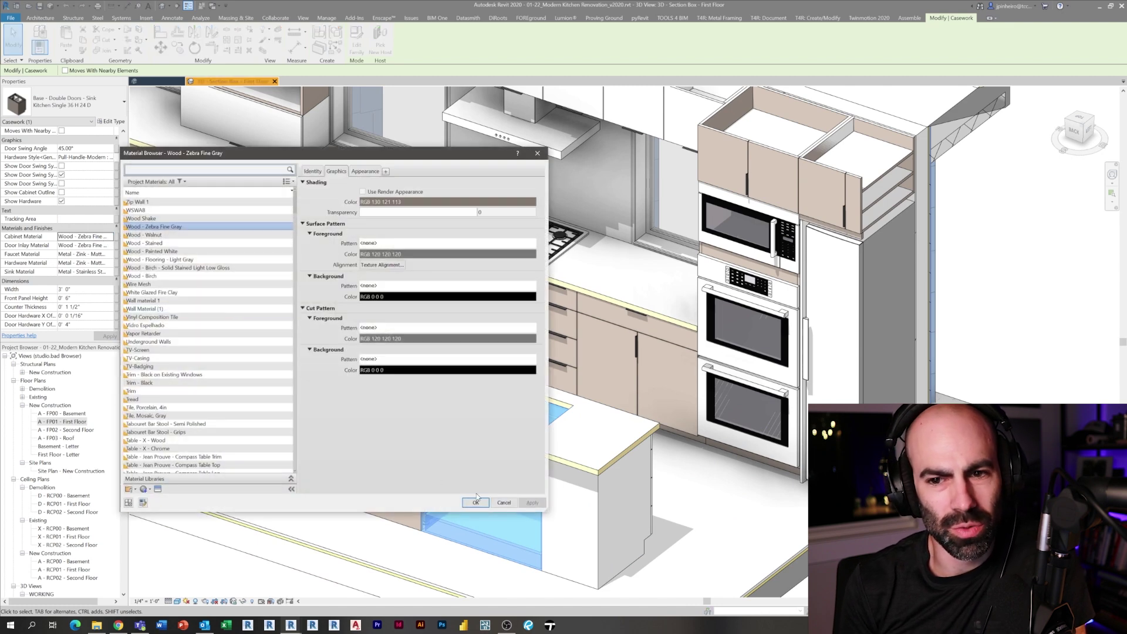
click(498, 504)
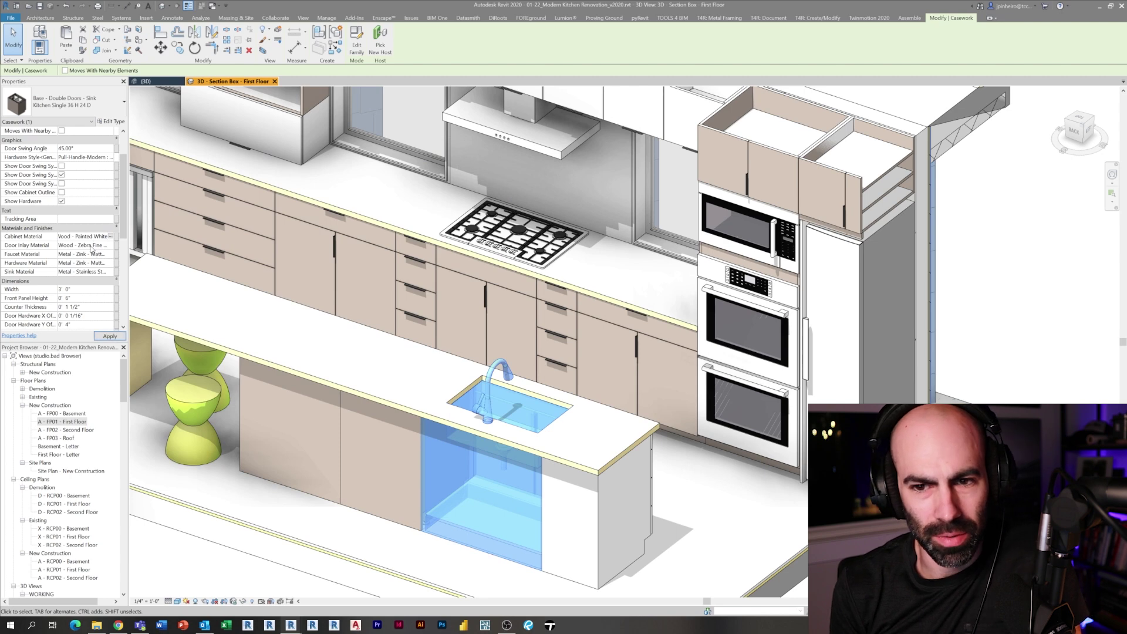
- Paste Wood - Painted White into the divider panel and double-door cabinet's cabinet and door inlay materials
click(380, 509)
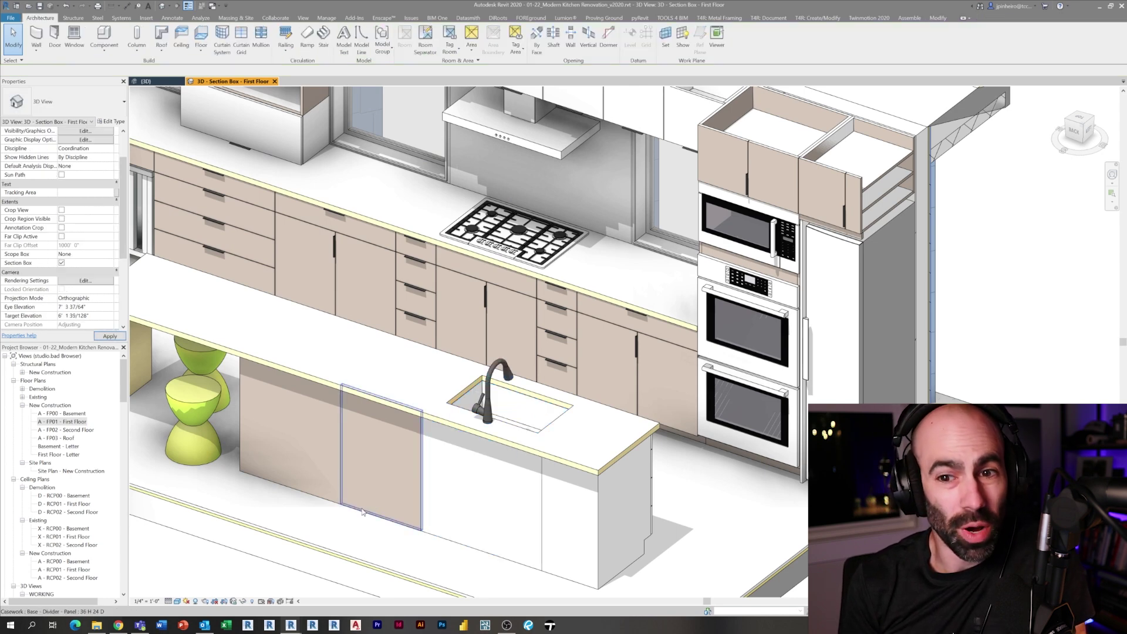
click(85, 203)
key(ctrl+v)
click(272, 484)
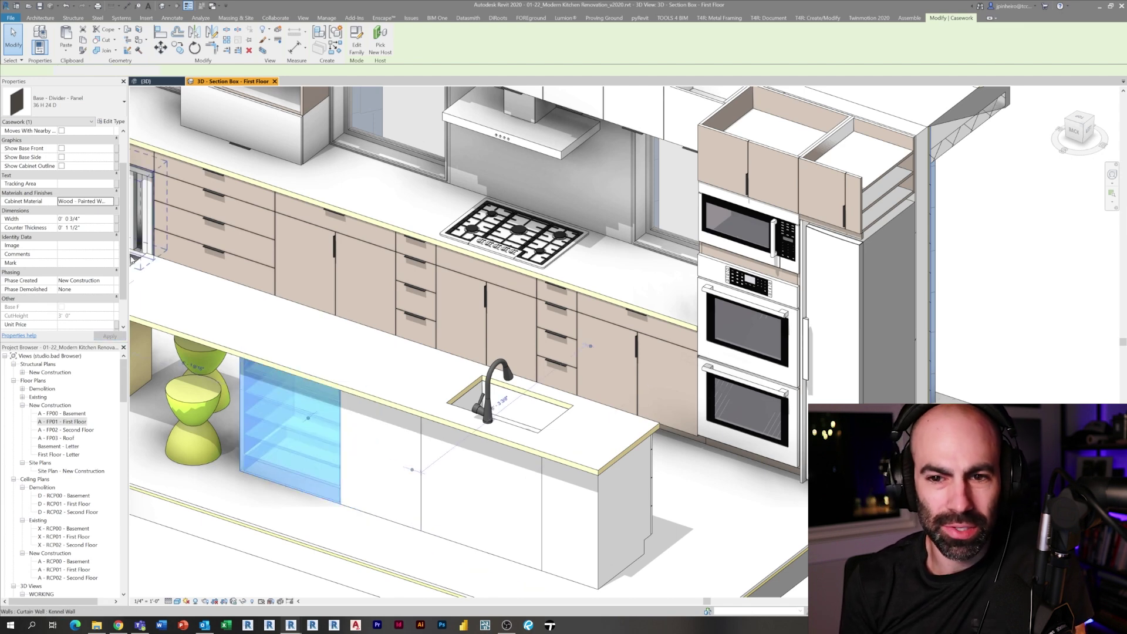
click(88, 246)
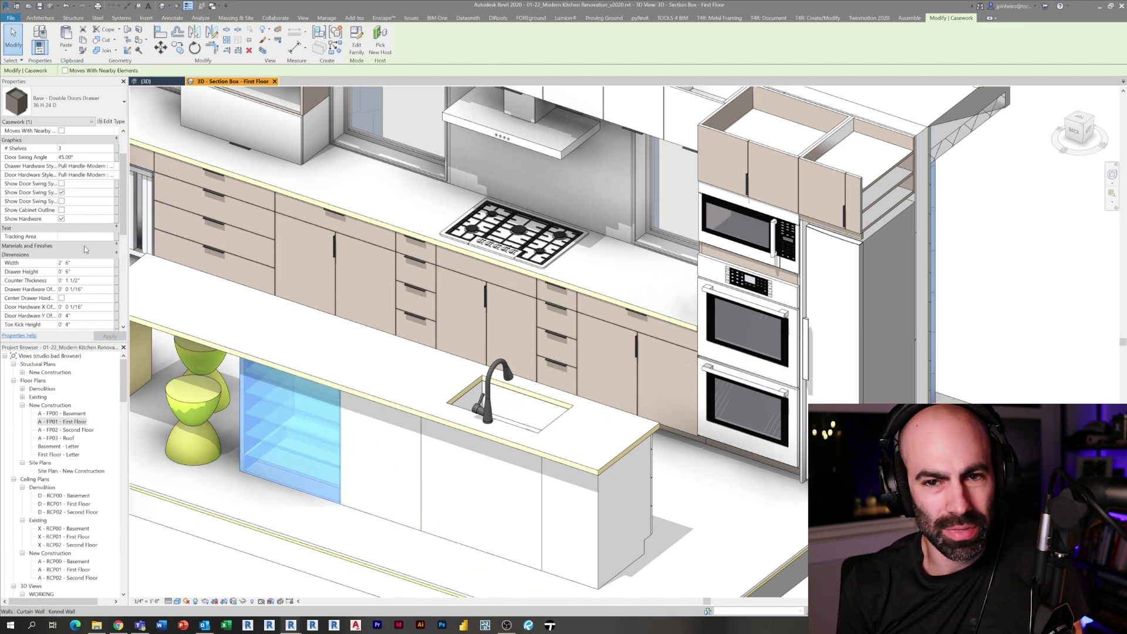
click(84, 247)
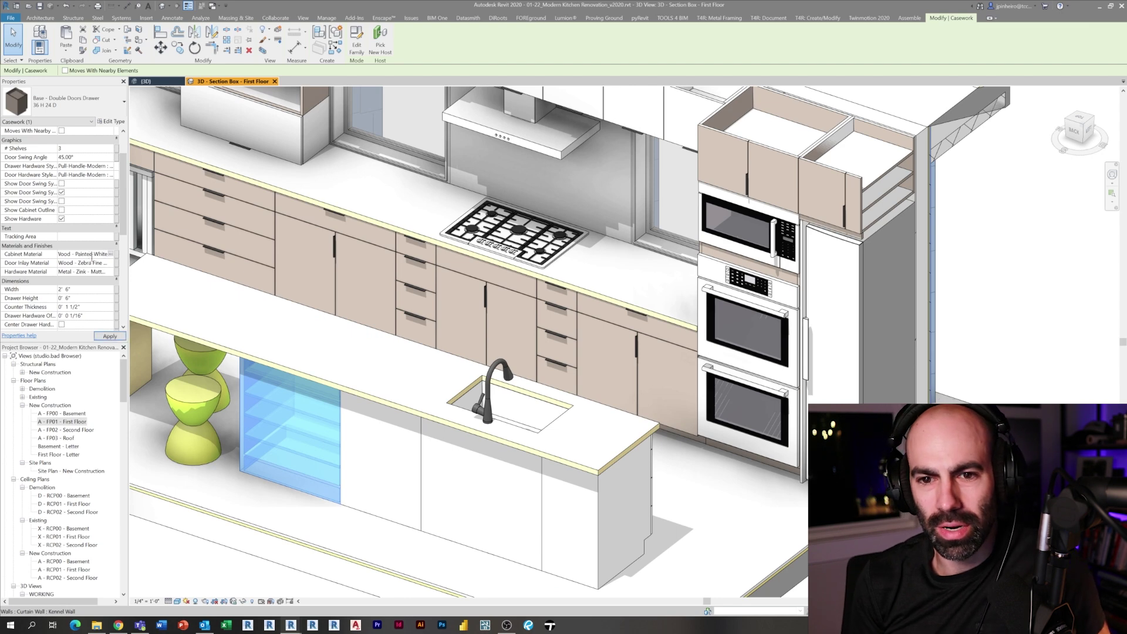
key(ctrl+a)
key(ctrl+v)
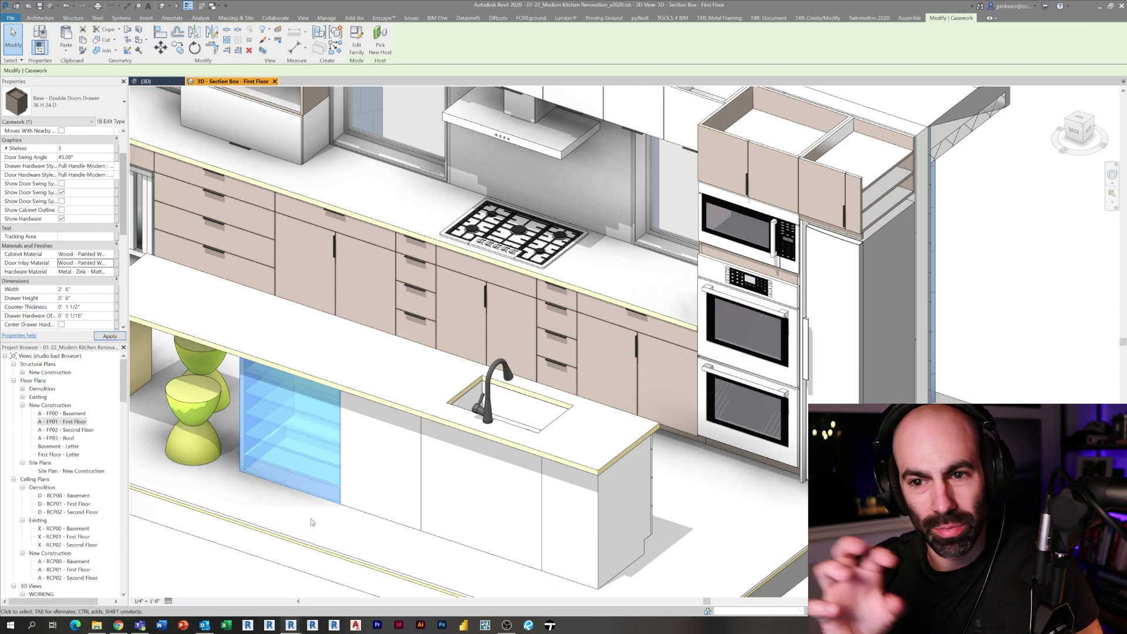
click(312, 522)
- Pan out to show the whole kitchen and select the wall cabinet above the refrigerator
scroll(344, 469, down, 2)
scroll(429, 382, down, 1)
middle_drag(428, 381, 505, 417)
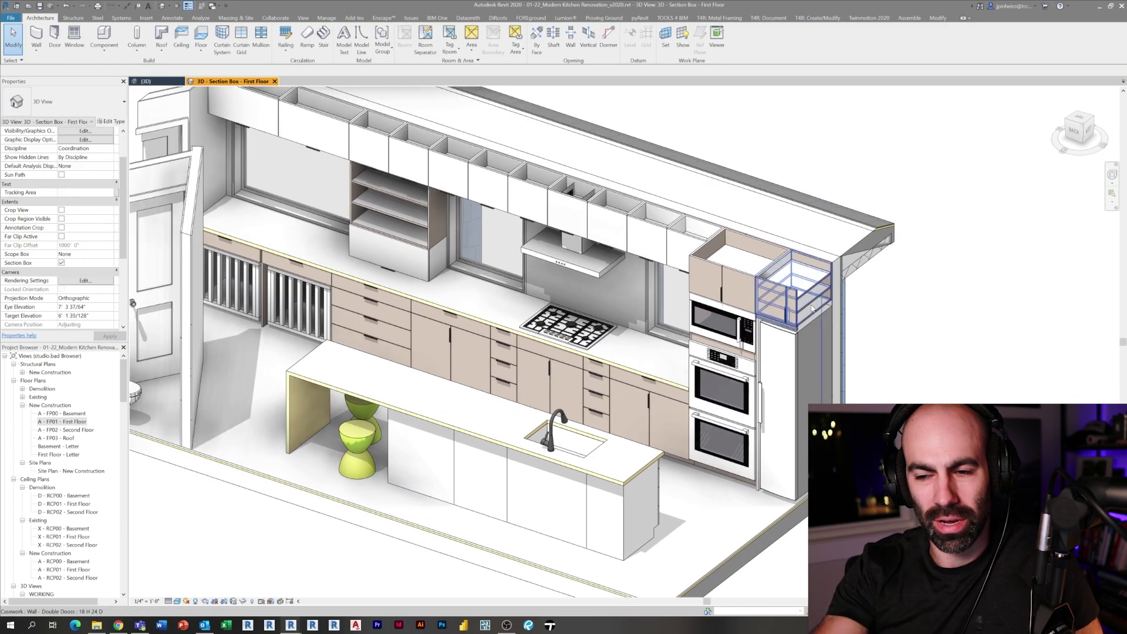
click(441, 259)
scroll(440, 259, up, 3)
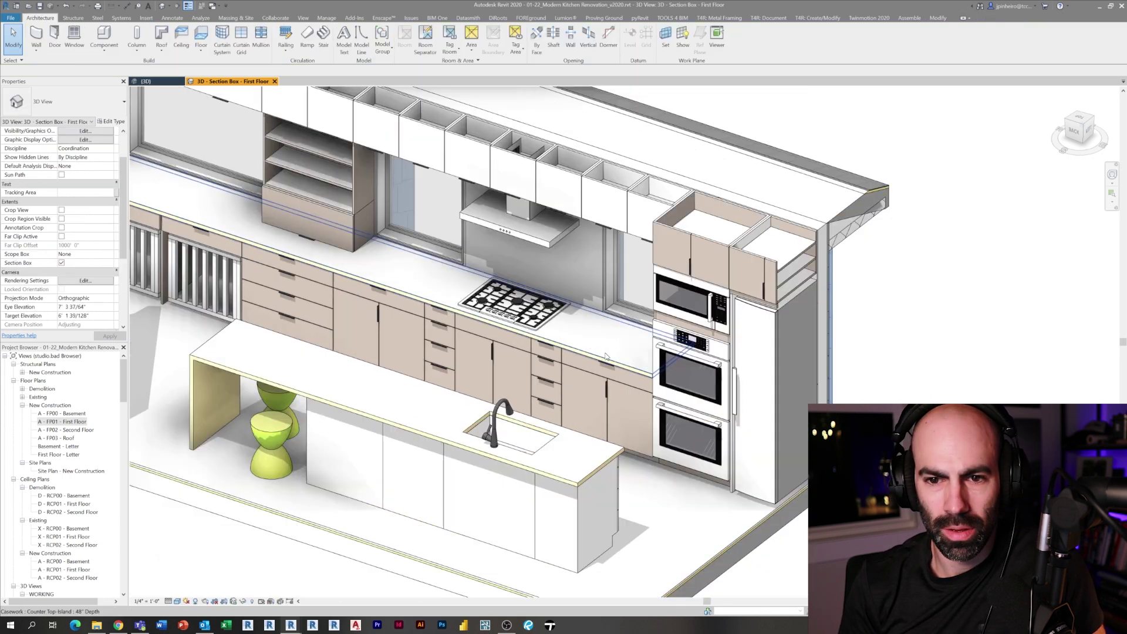
- Select the island countertop and open its type's Counter Top Material in the Material Browser
click(578, 341)
scroll(522, 335, up, 1)
middle_drag(523, 334, 563, 394)
shift+middle_drag(252, 235, 200, 238)
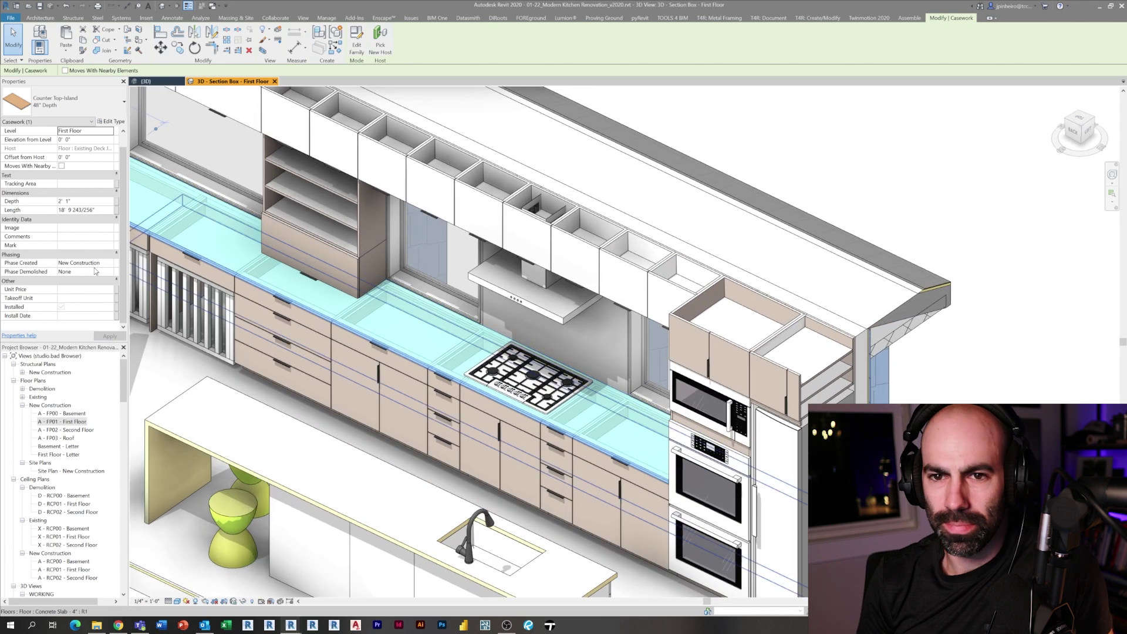
click(120, 121)
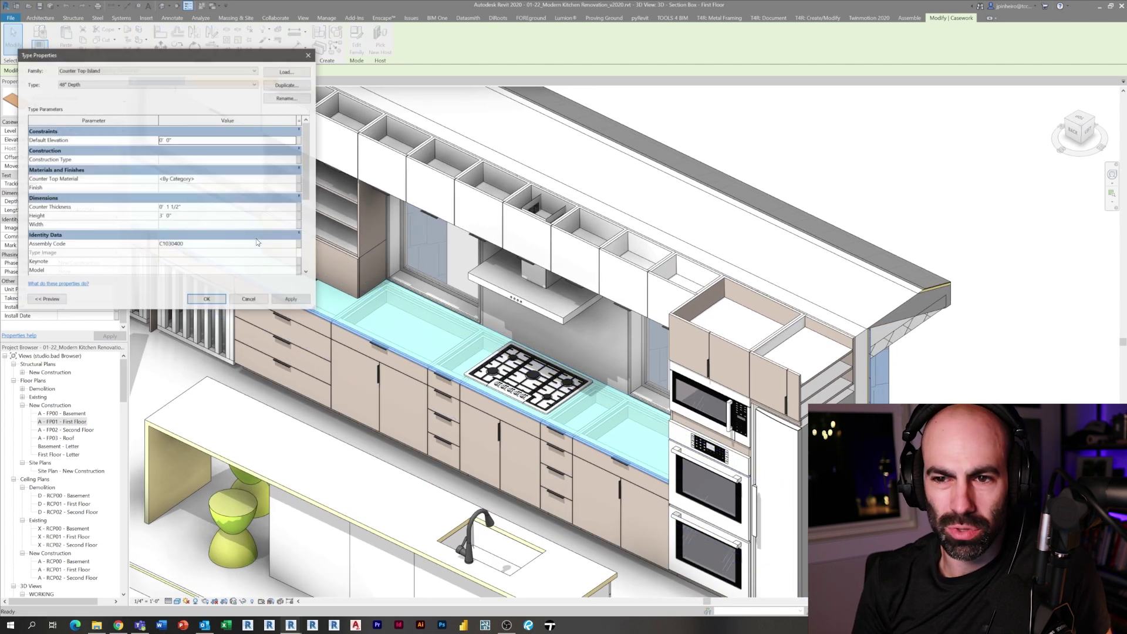
click(271, 179)
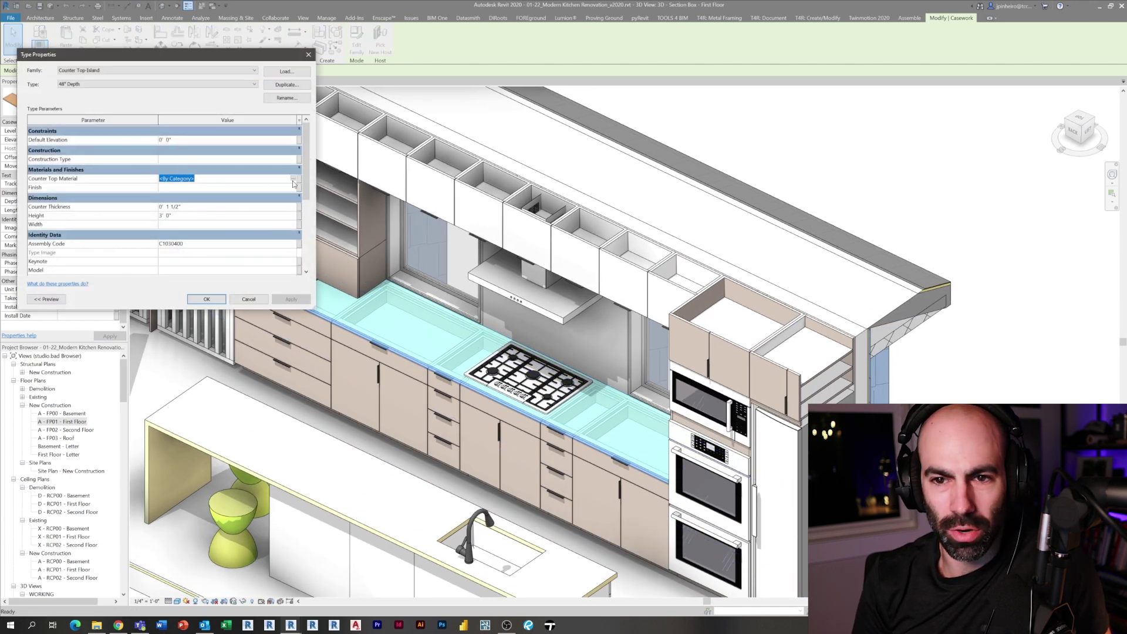
click(293, 178)
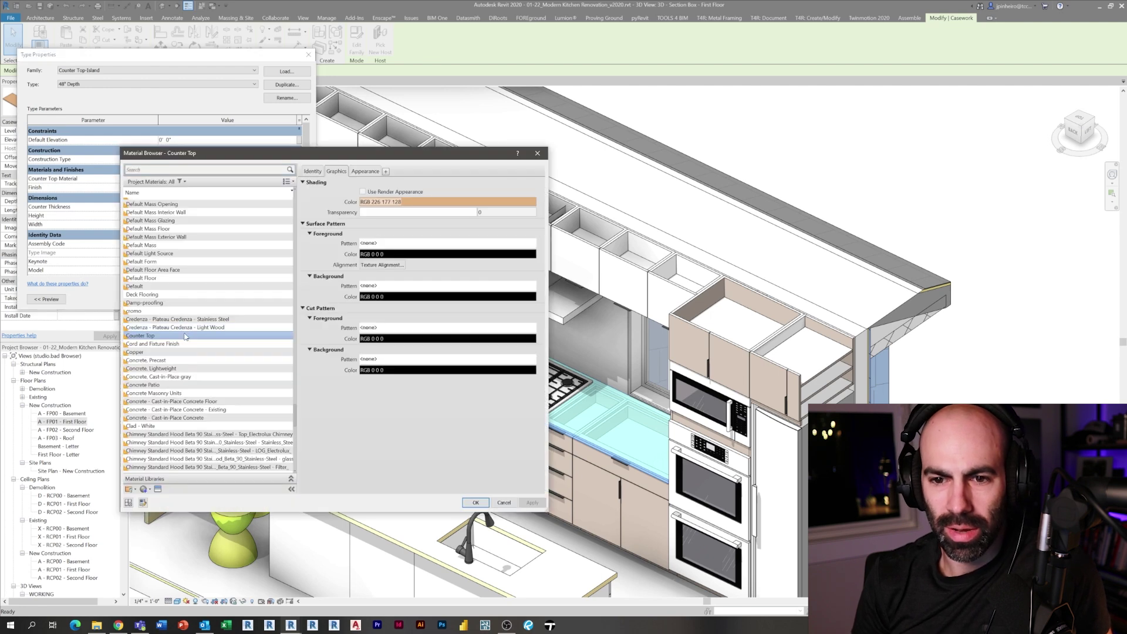
- Rename the Counter Top material to Counter Top - White
right_click(185, 336)
click(210, 358)
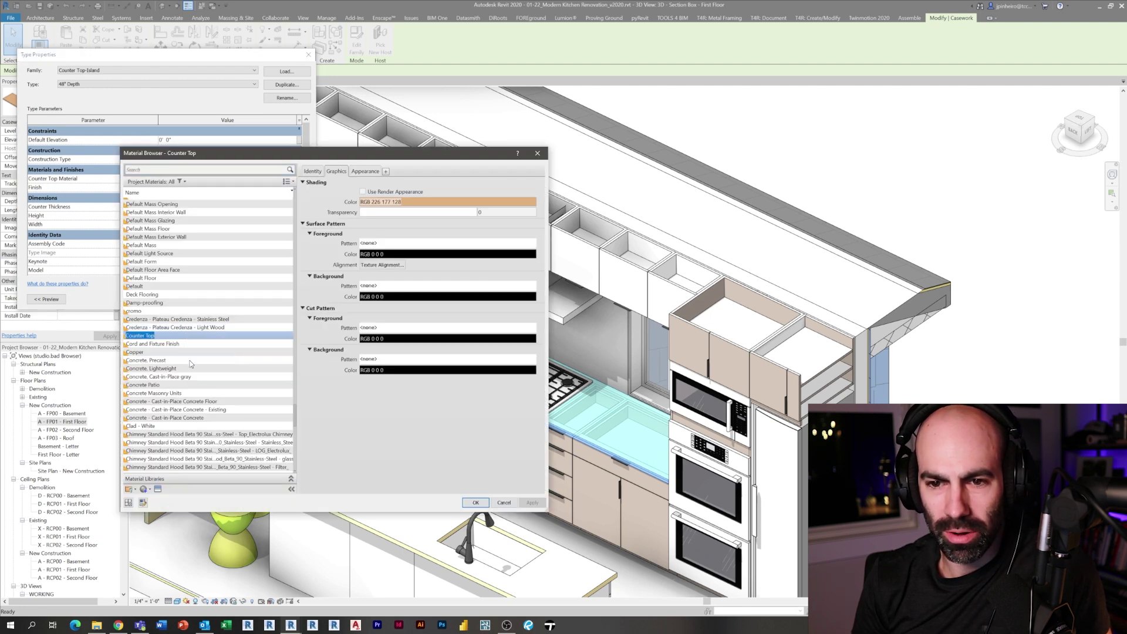
text(- Whit)
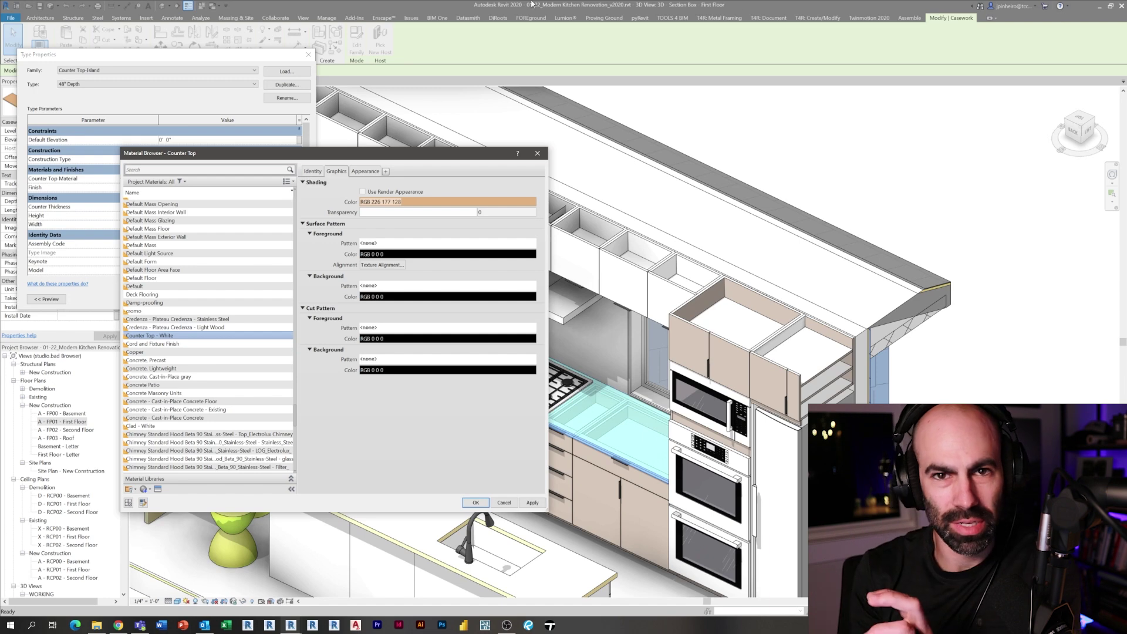
text(e)
key(Return)
- Set its shading colour to white (RGB 255 255 255) and start replacing the wood appearance asset
click(484, 201)
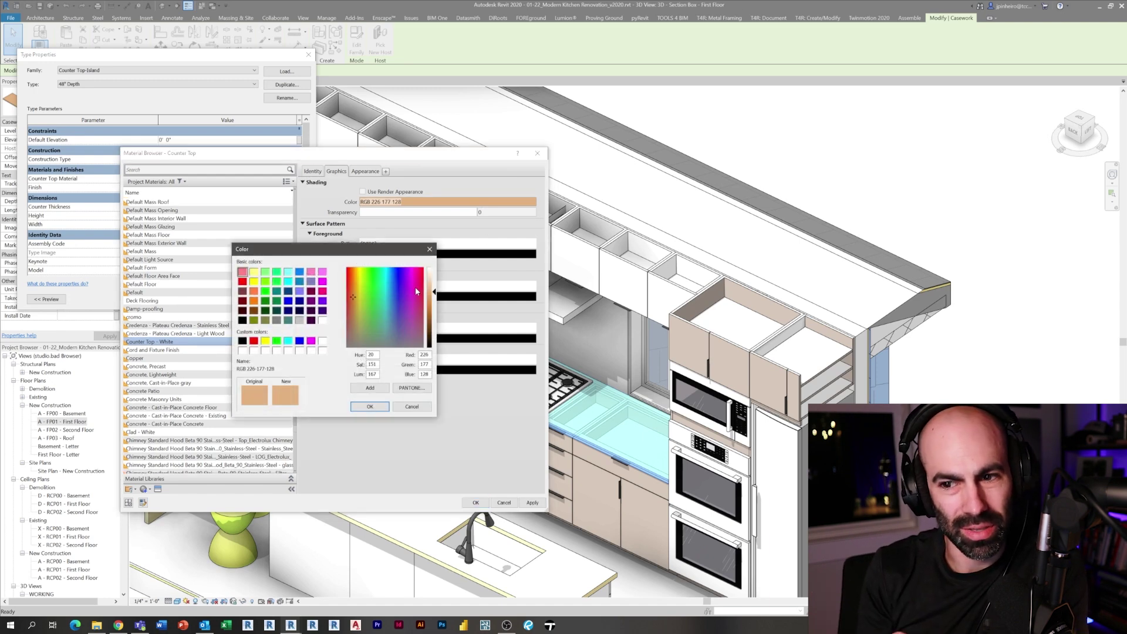
click(429, 268)
click(369, 406)
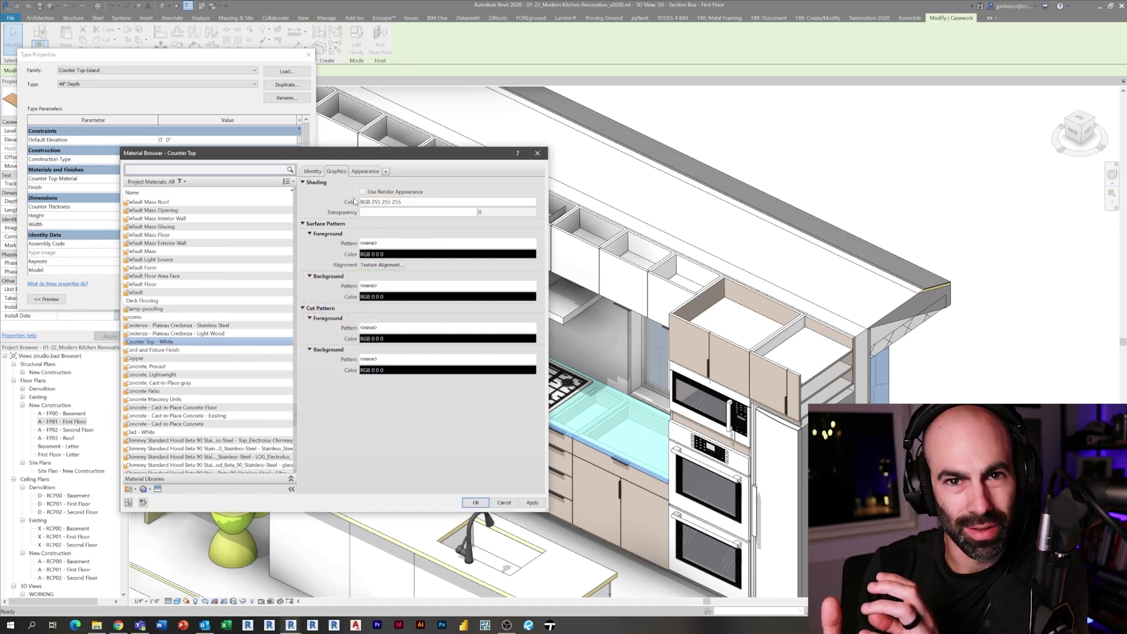
click(372, 174)
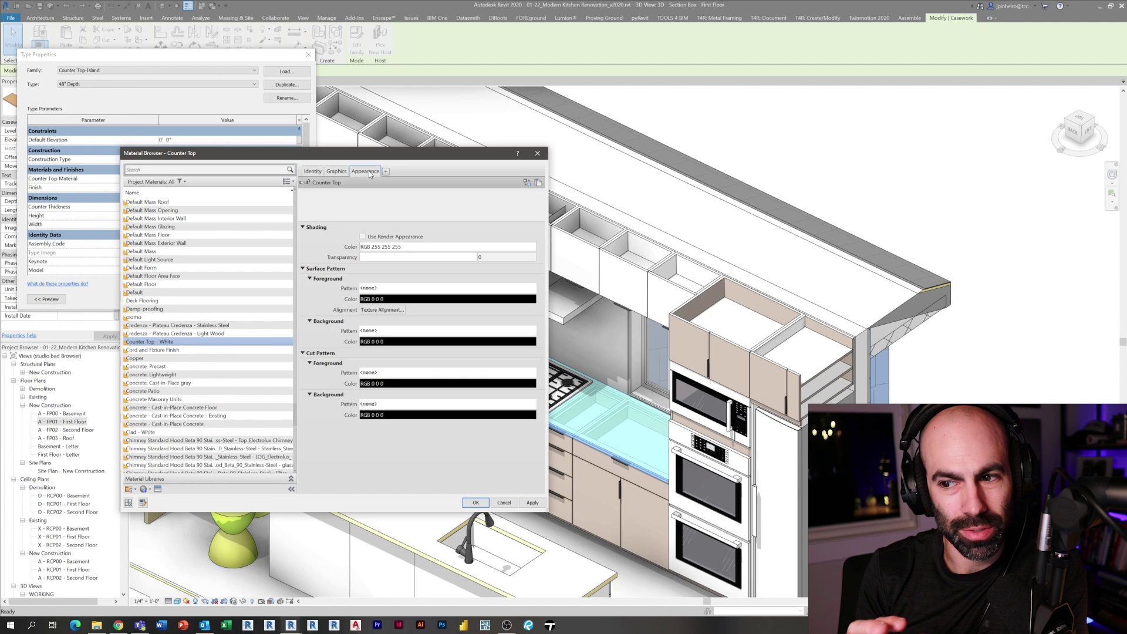
click(526, 184)
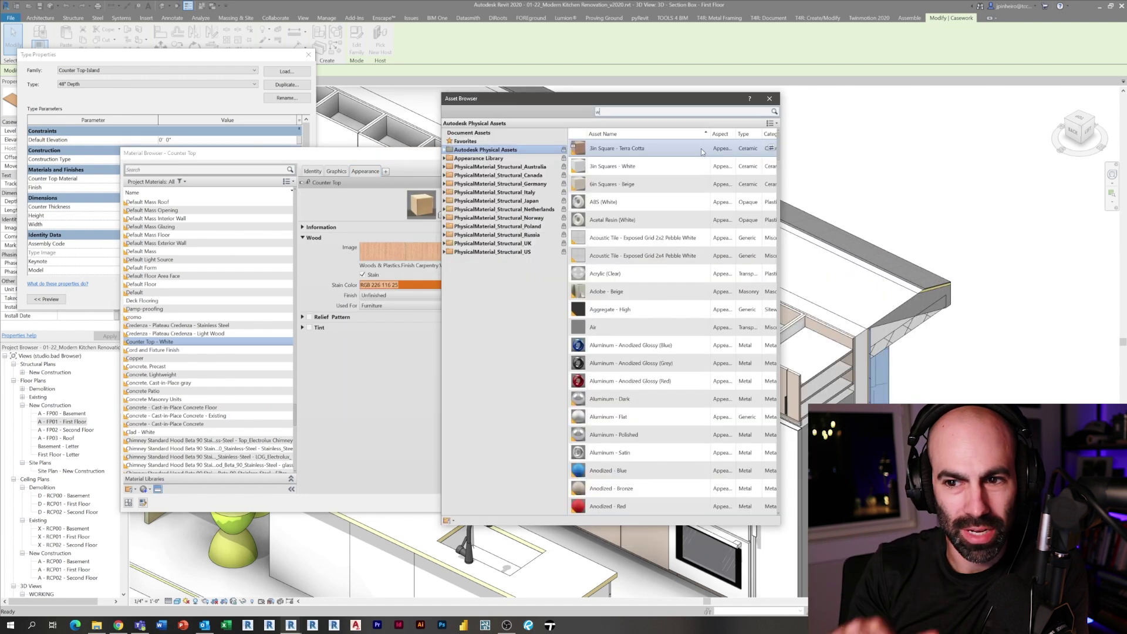
- Give Counter Top - White a Marble (White) appearance and apply it as the 48" Depth countertop material
key(Return)
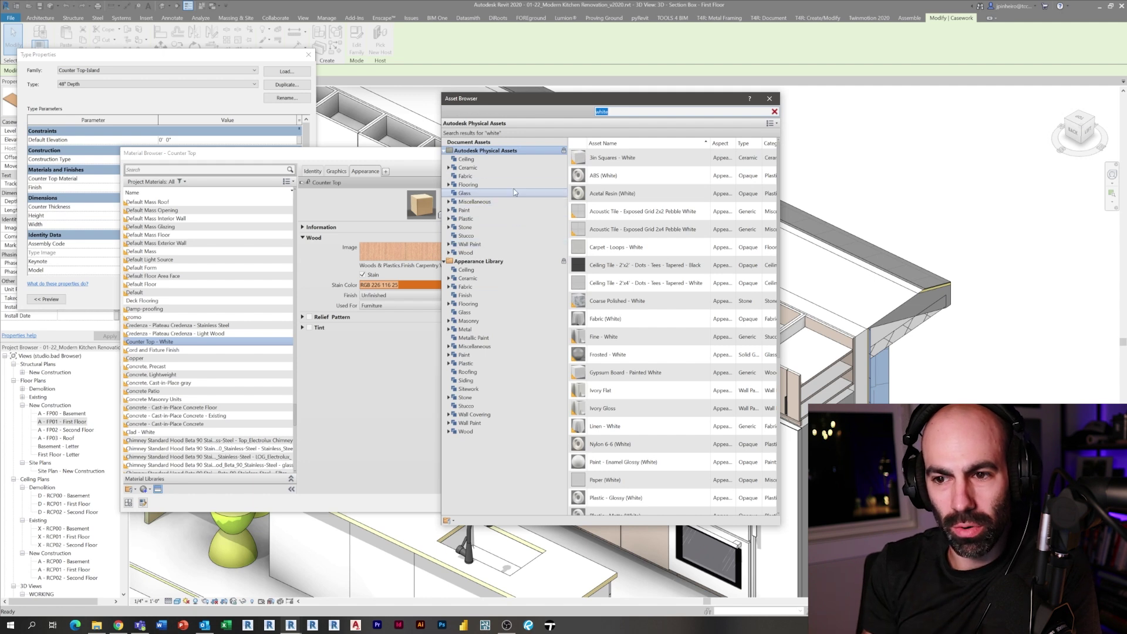
click(504, 397)
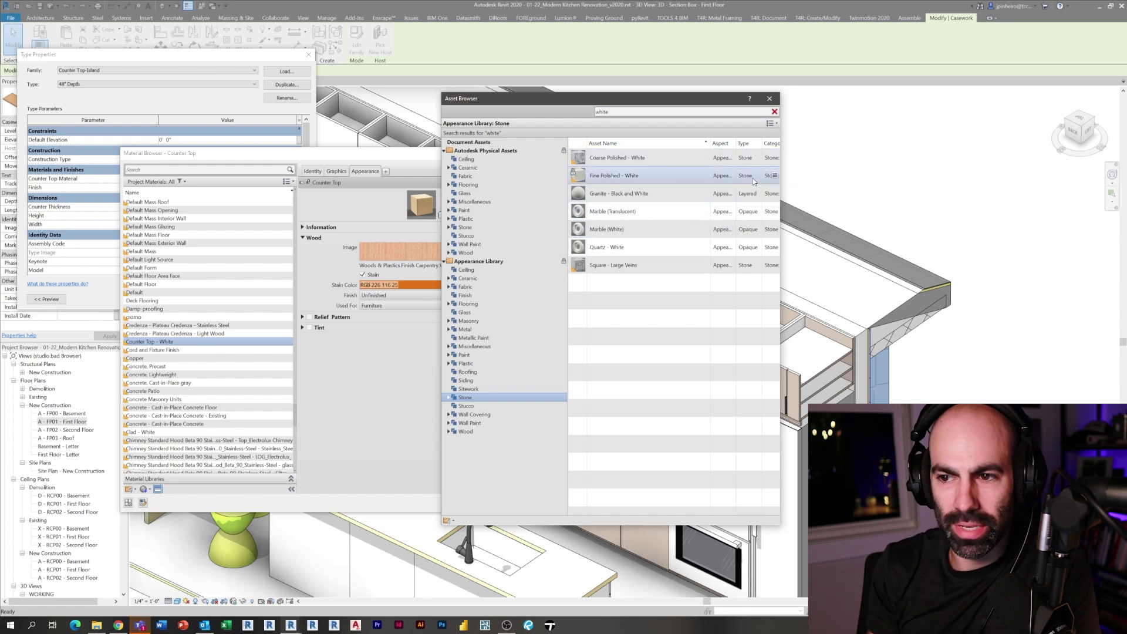
click(774, 175)
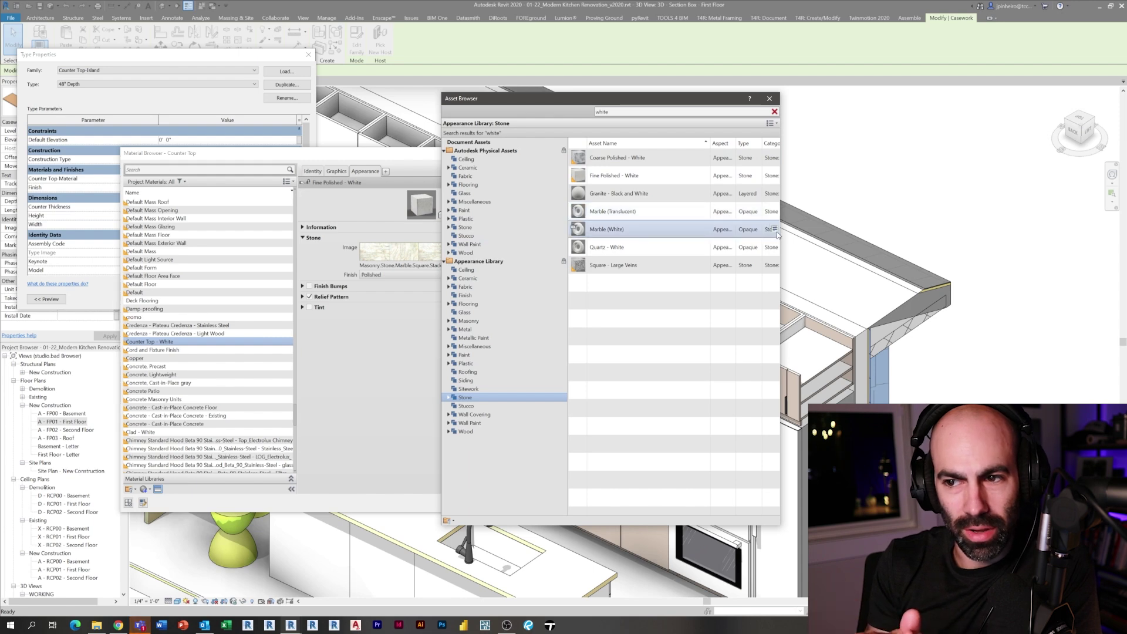
click(775, 229)
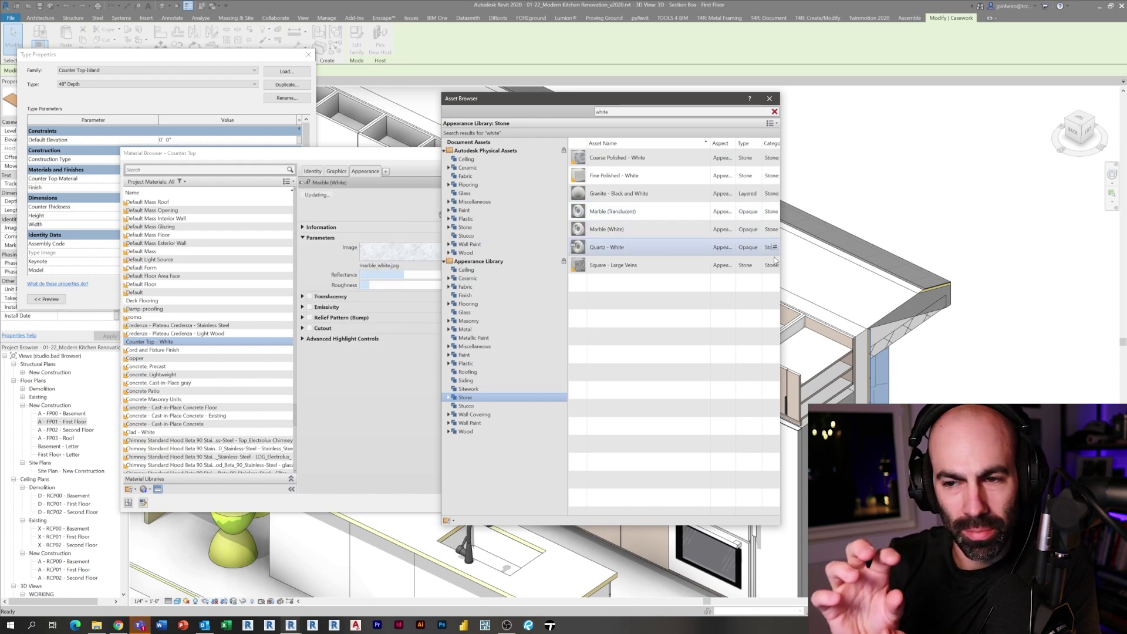
click(770, 98)
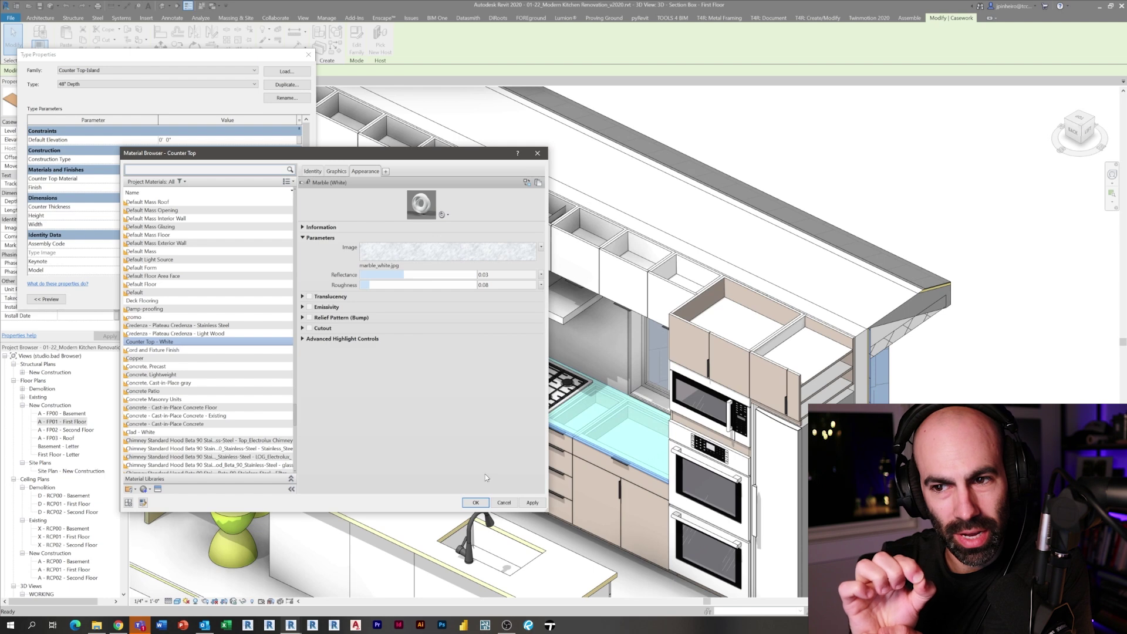
click(540, 504)
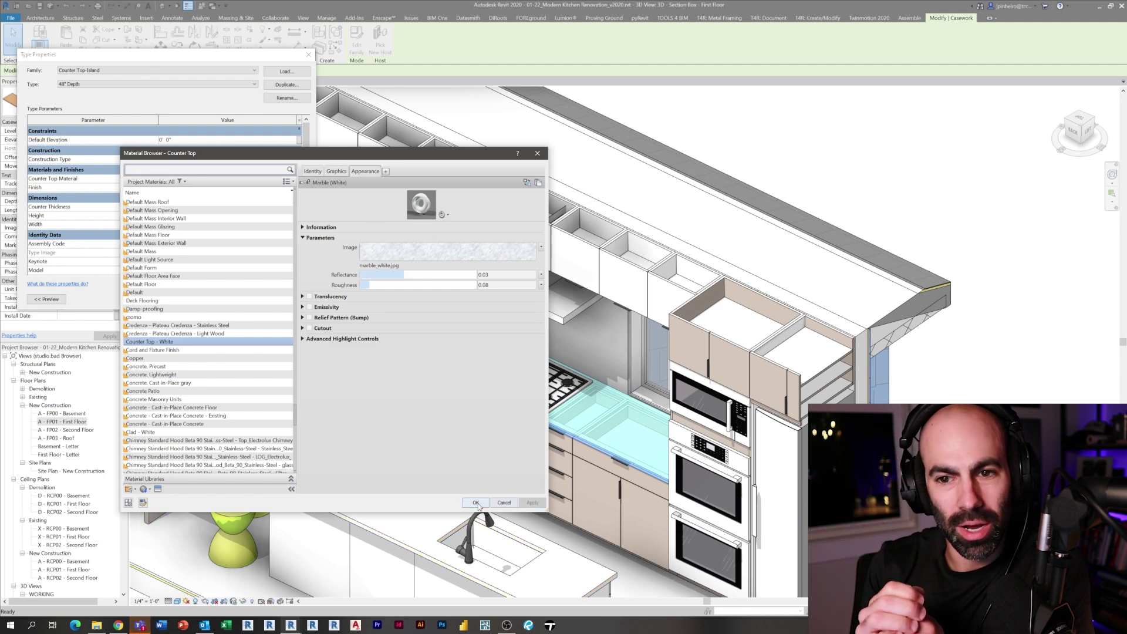
click(476, 503)
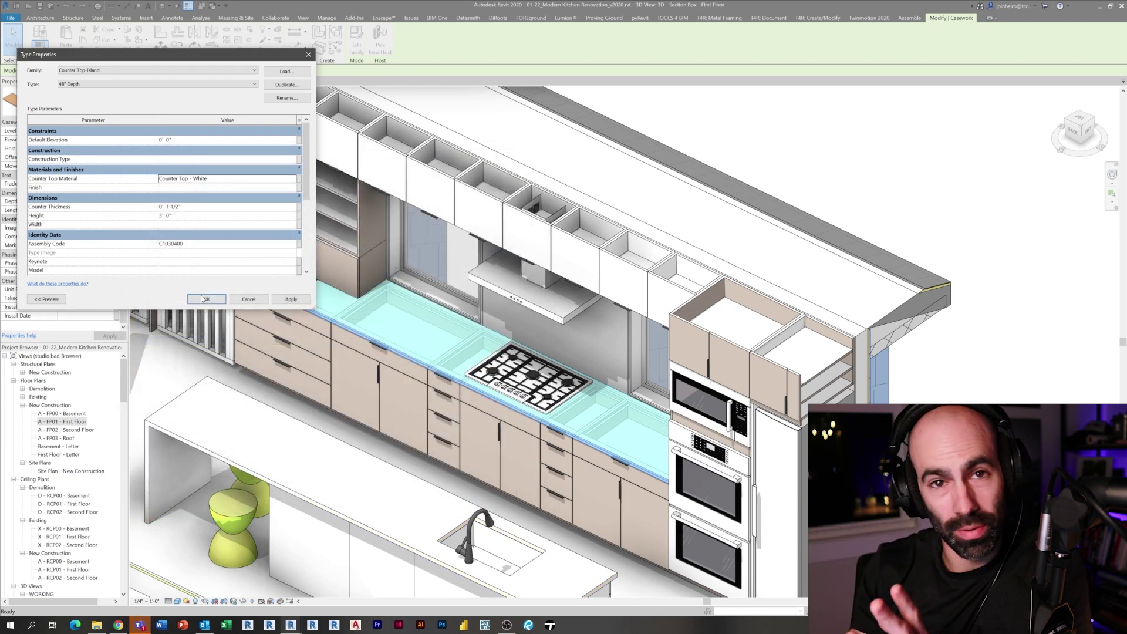
- Save the countertop type with Counter Top - White and zoom in on the now-white island countertop
click(205, 300)
click(279, 469)
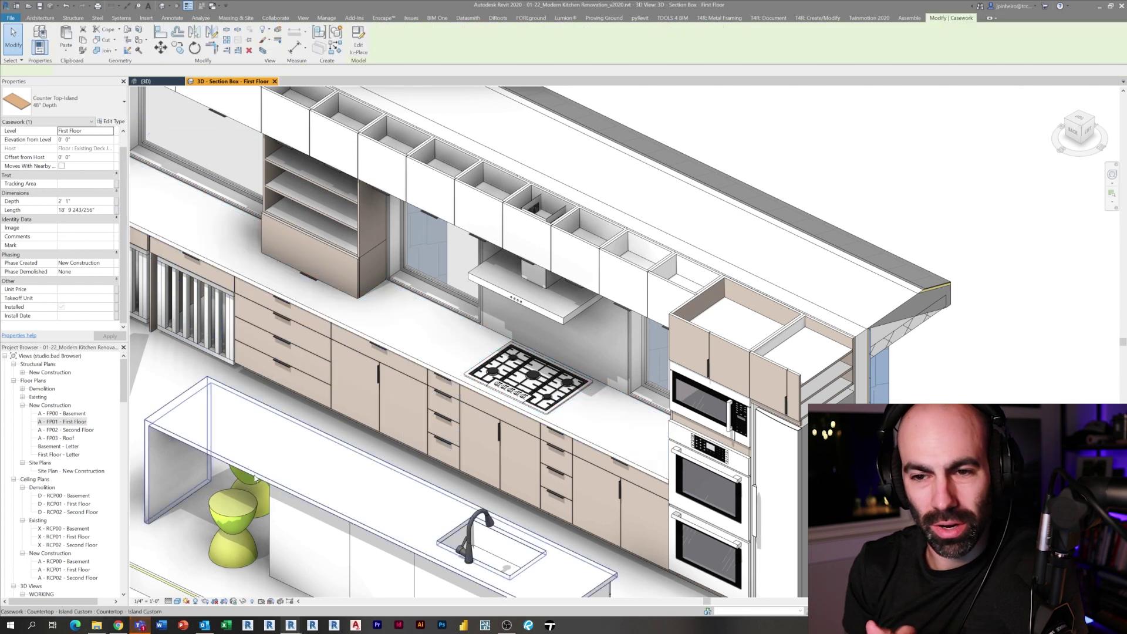
middle_drag(278, 469, 558, 311)
scroll(580, 326, up, 6)
middle_drag(646, 279, 570, 299)
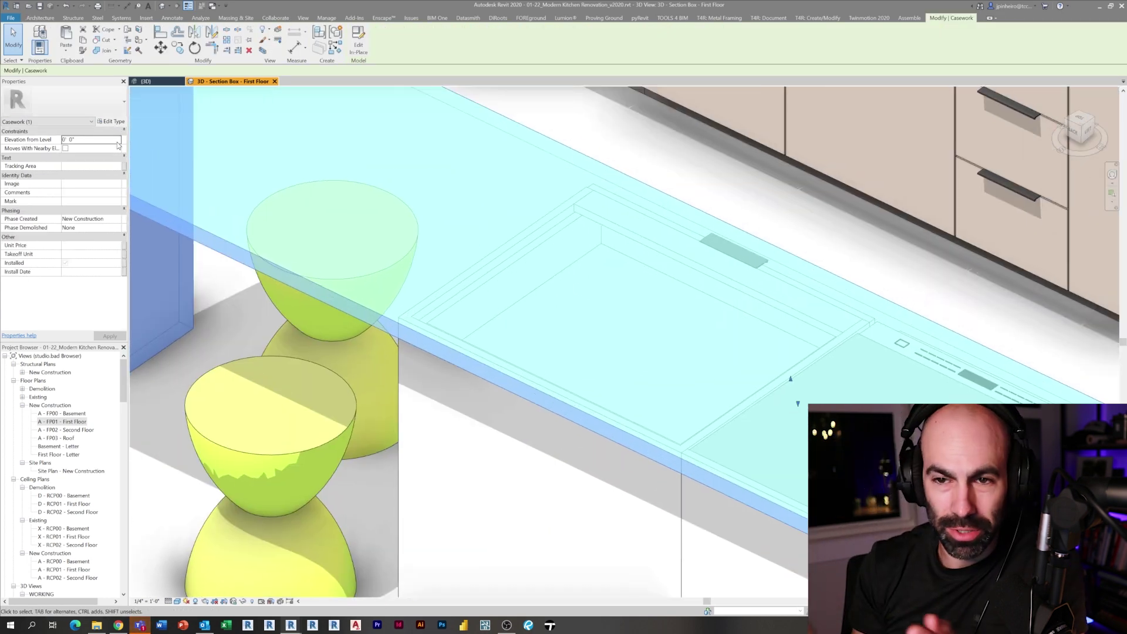
click(112, 123)
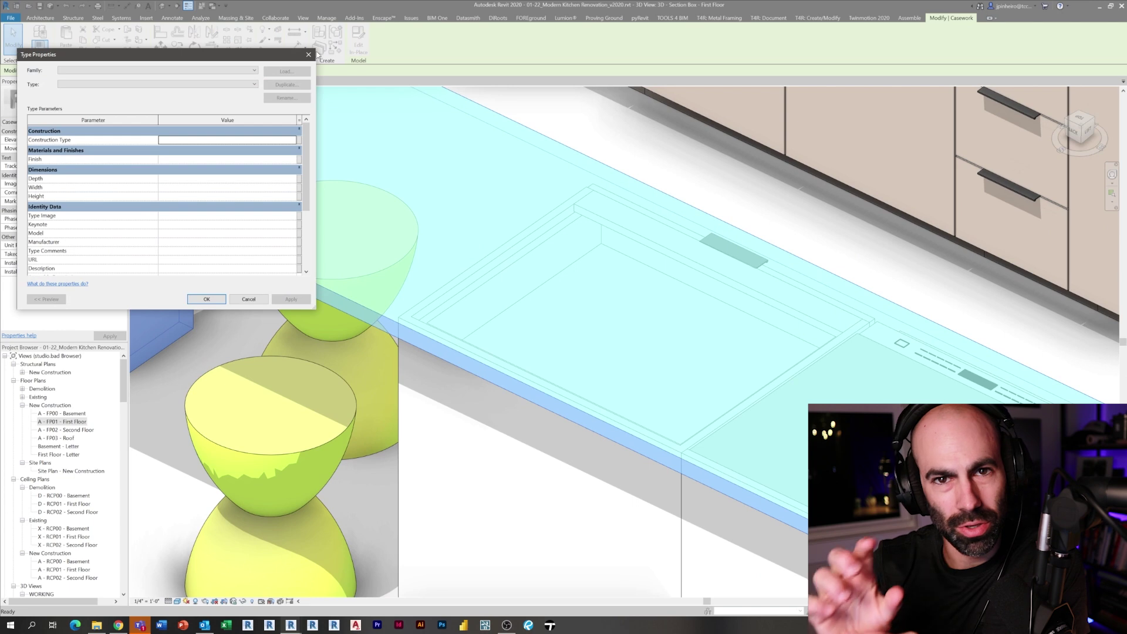
key(Escape)
key(Escape)
click(322, 297)
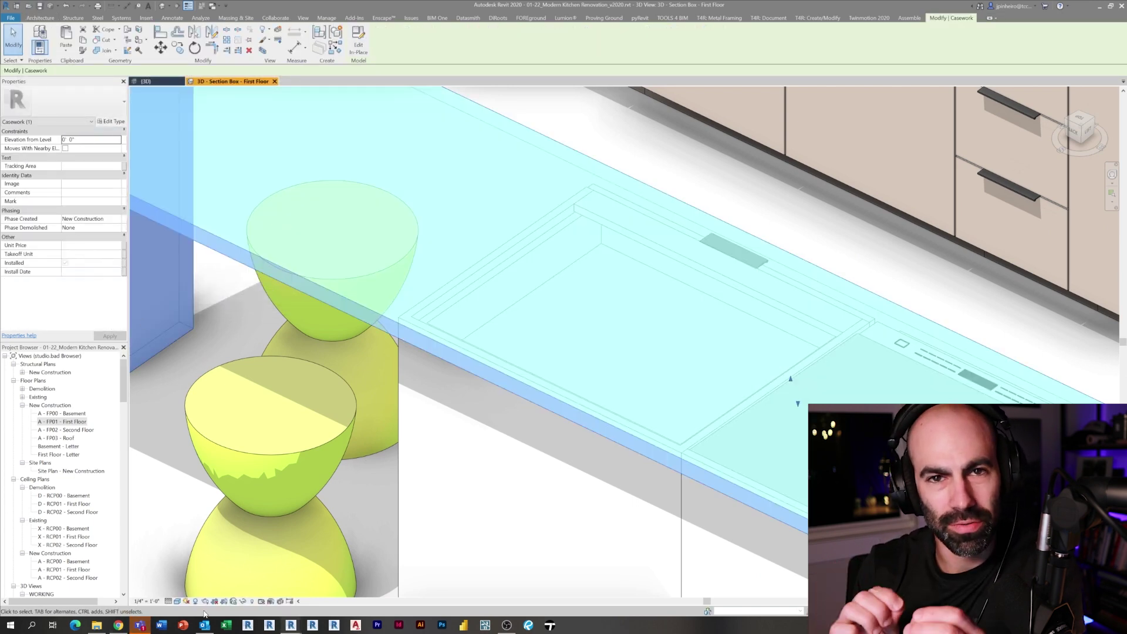
middle_drag(317, 280, 356, 292)
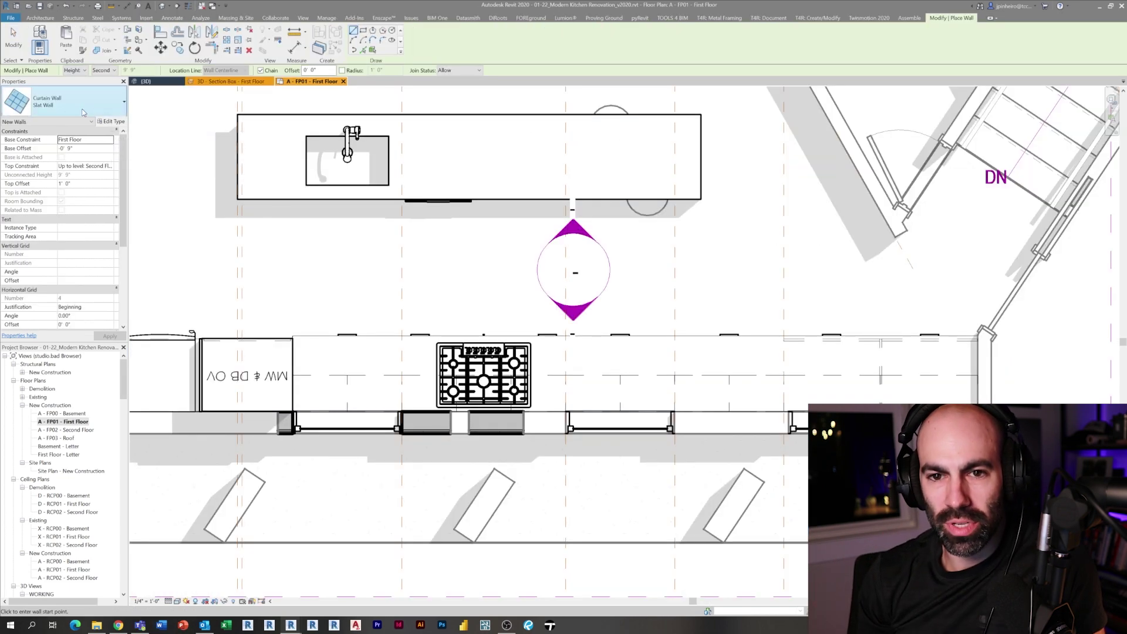
- Duplicate the Brick Fireplace wall type as White Tile Backsplash
click(70, 101)
scroll(64, 157, up, 3)
click(59, 149)
click(110, 122)
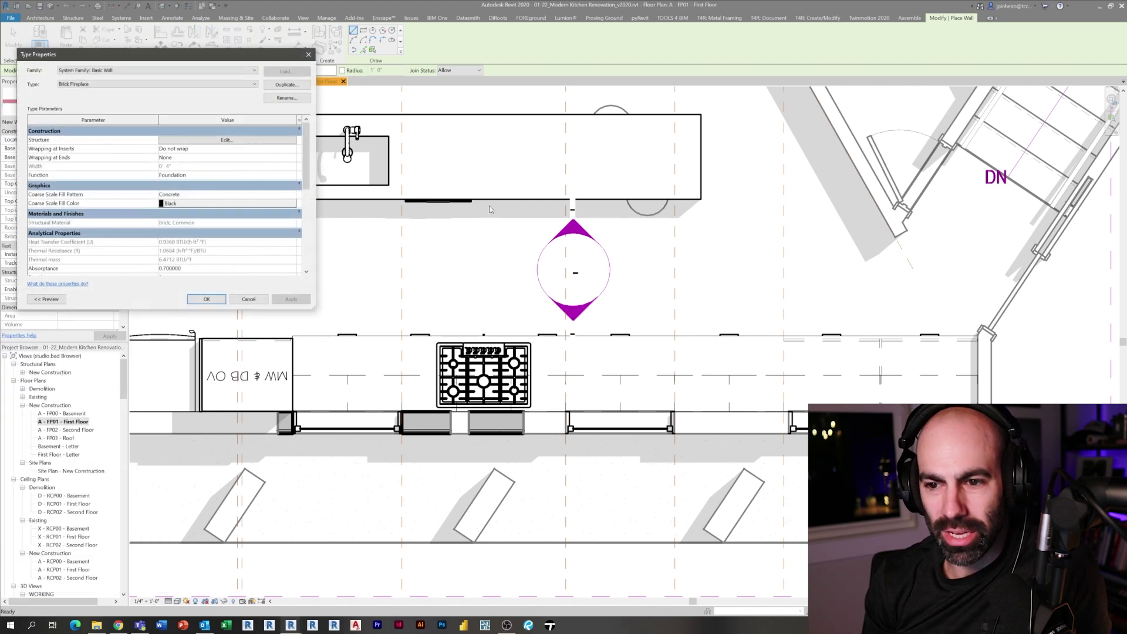
click(288, 87)
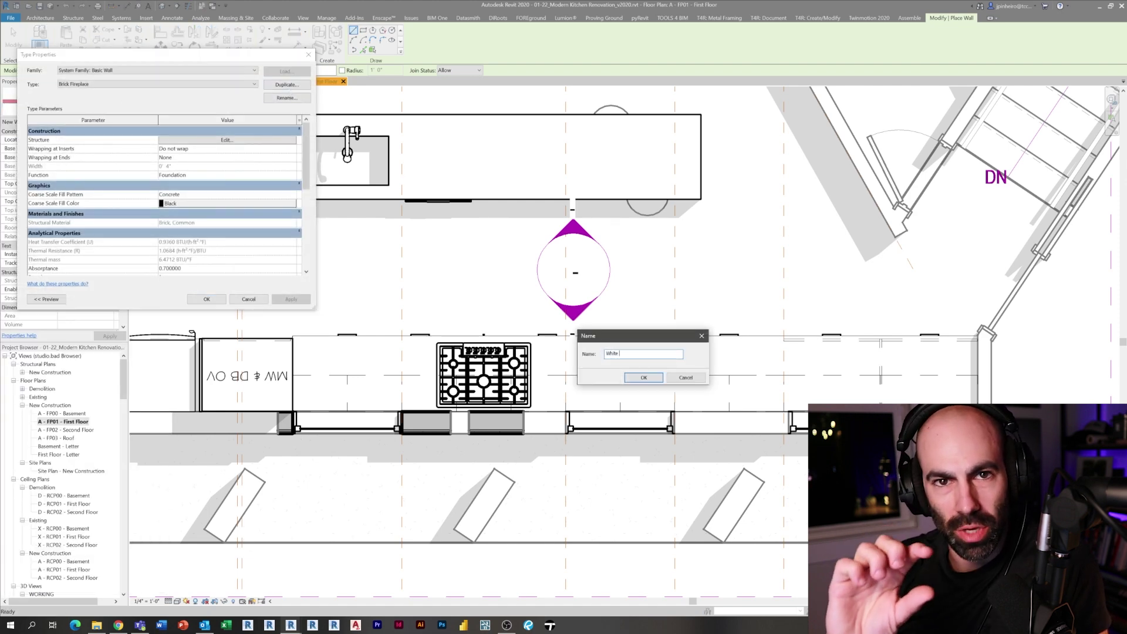
text(White)
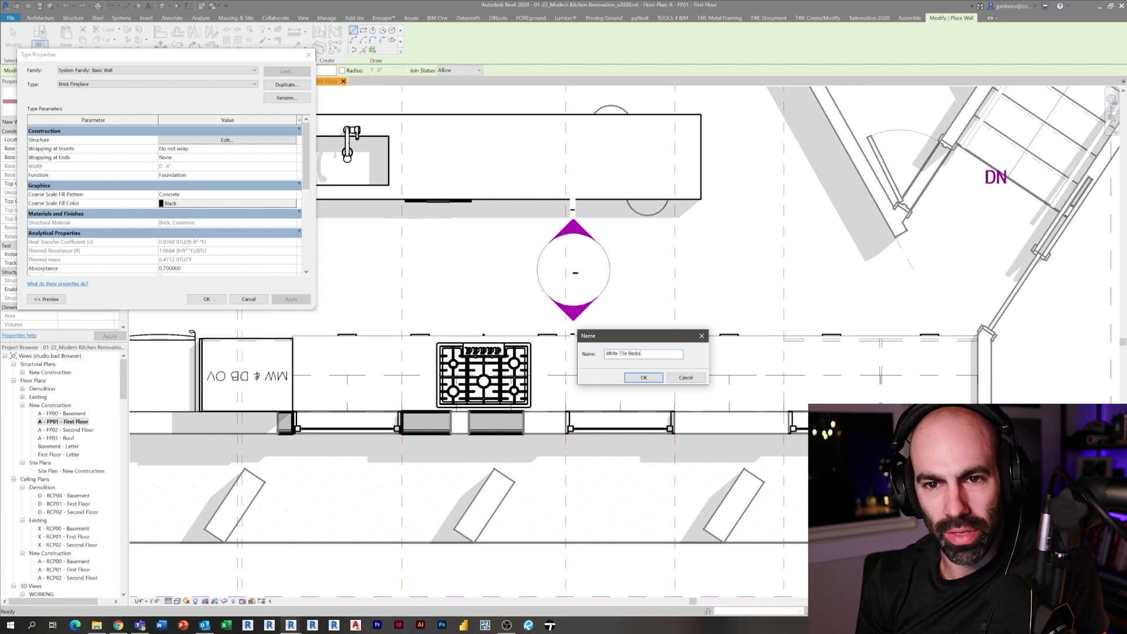
key(Return)
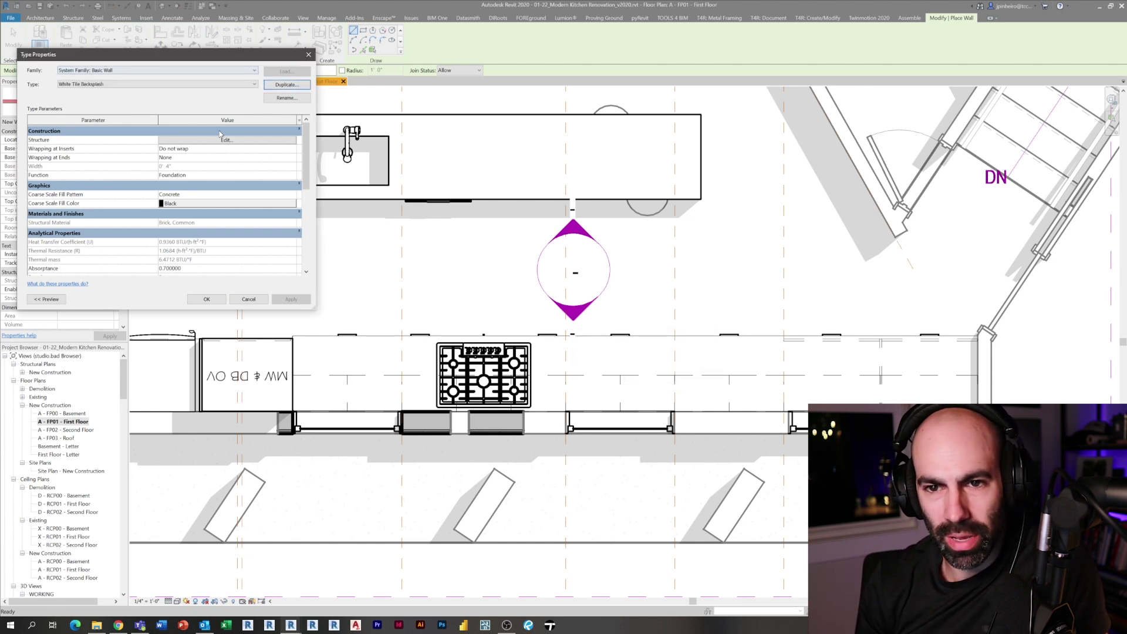
- Set the wall's structure layer to 1/4" thick and open its layer material
click(206, 142)
click(157, 145)
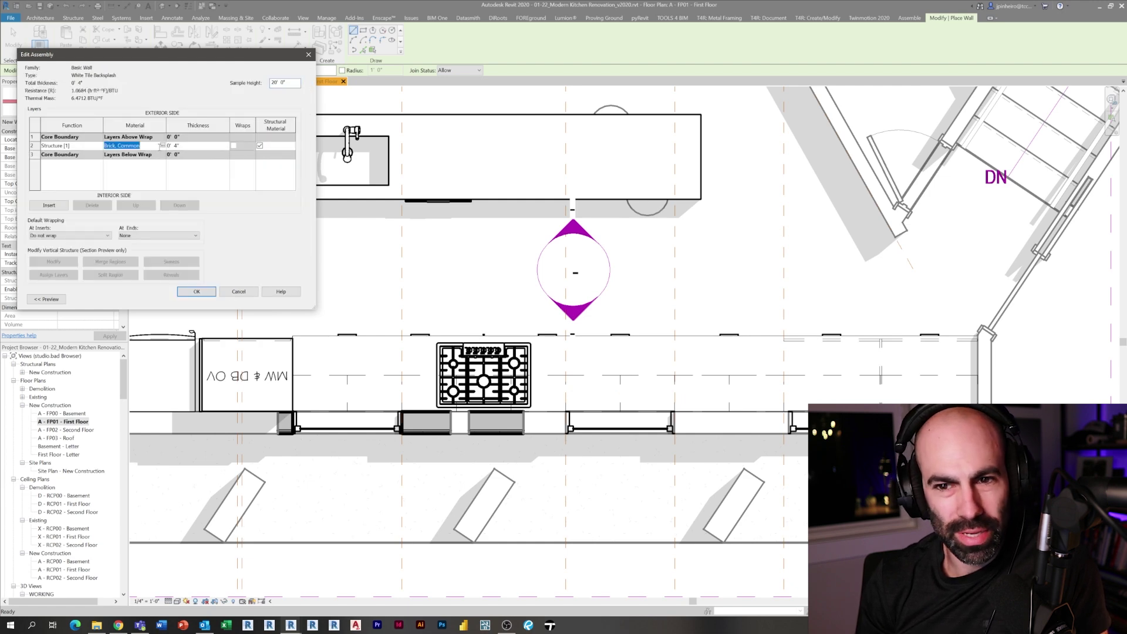
click(175, 146)
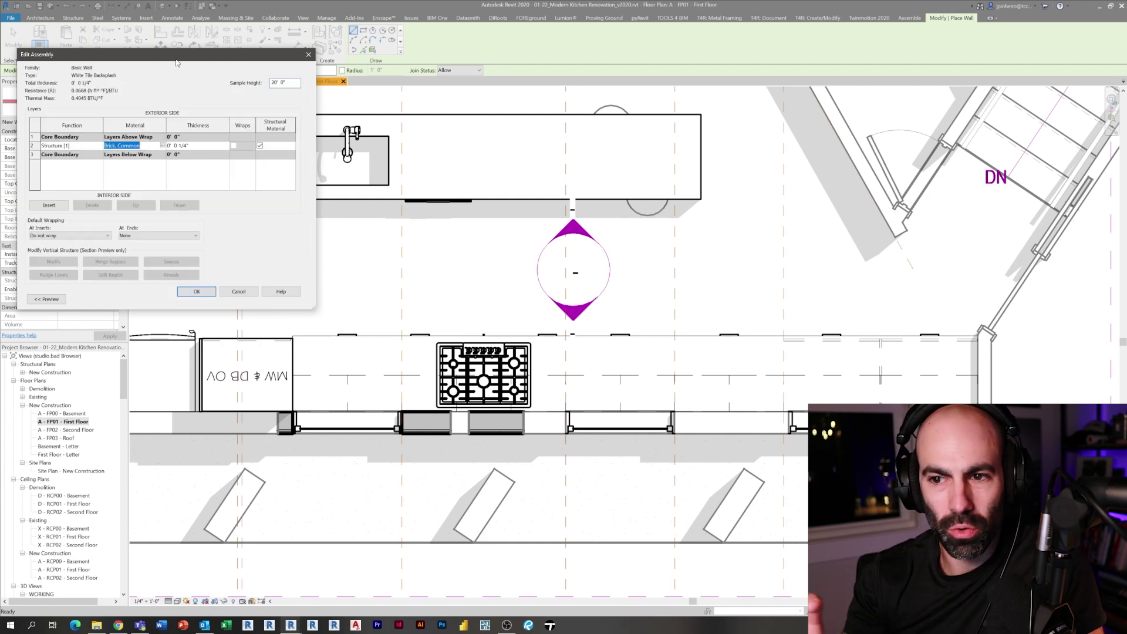
click(314, 354)
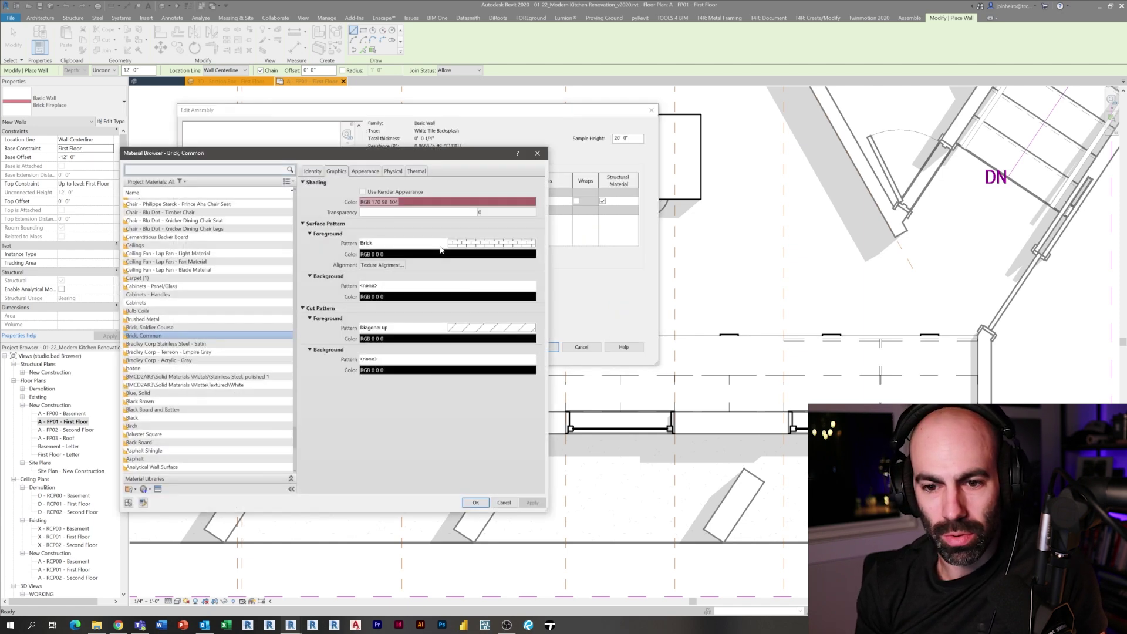
- Create a new material named White Tile Backsplash
click(149, 489)
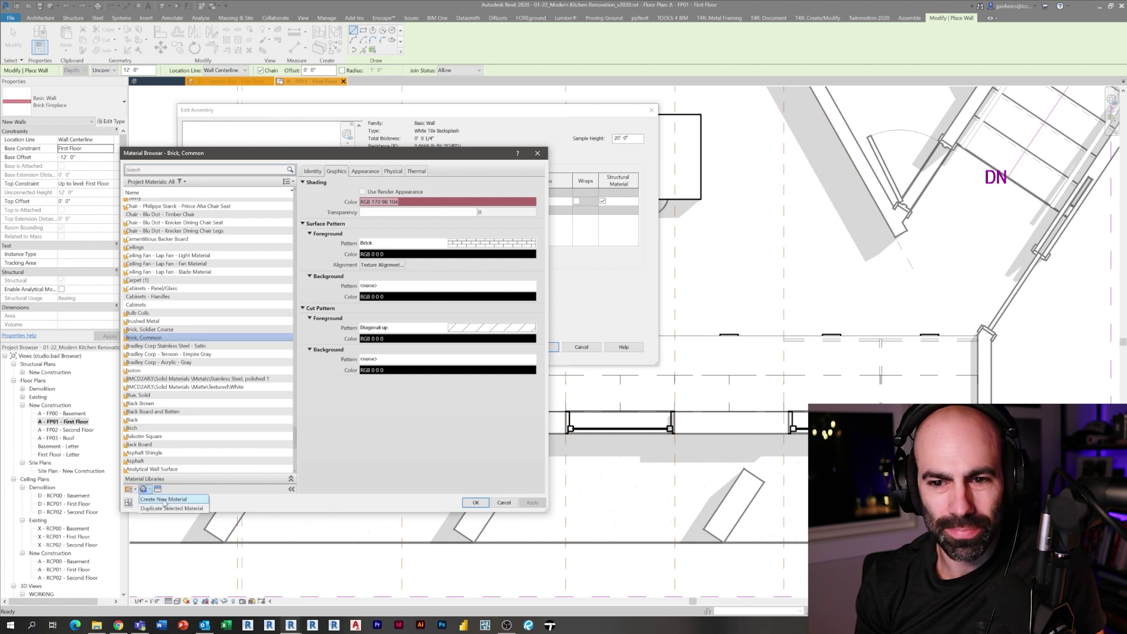
click(164, 499)
right_click(180, 338)
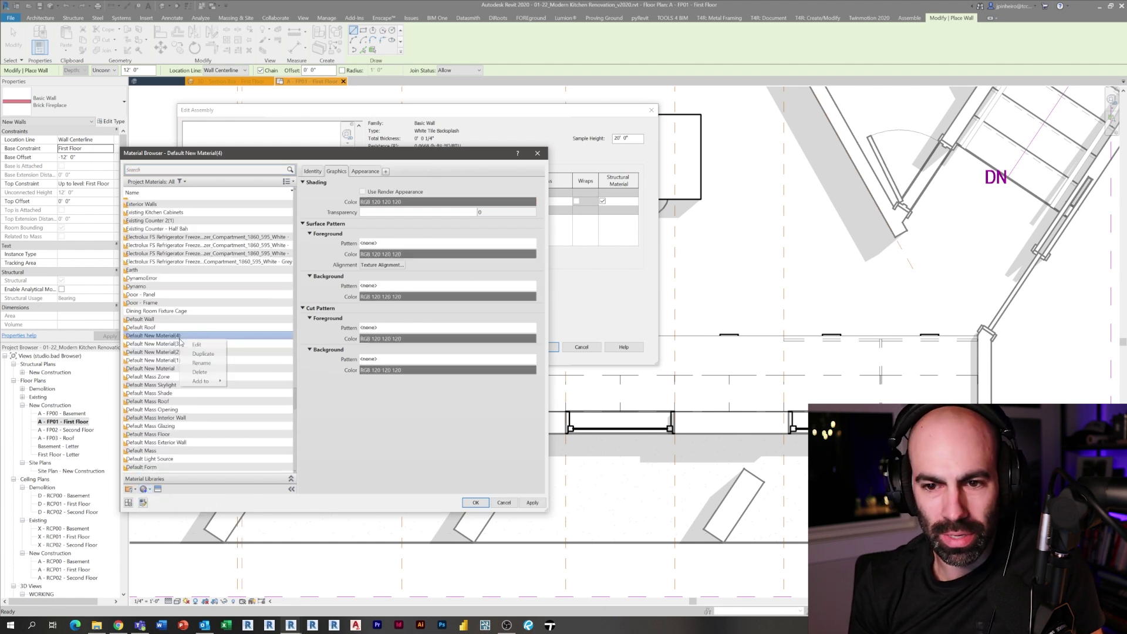
click(202, 363)
text(White Tile Back)
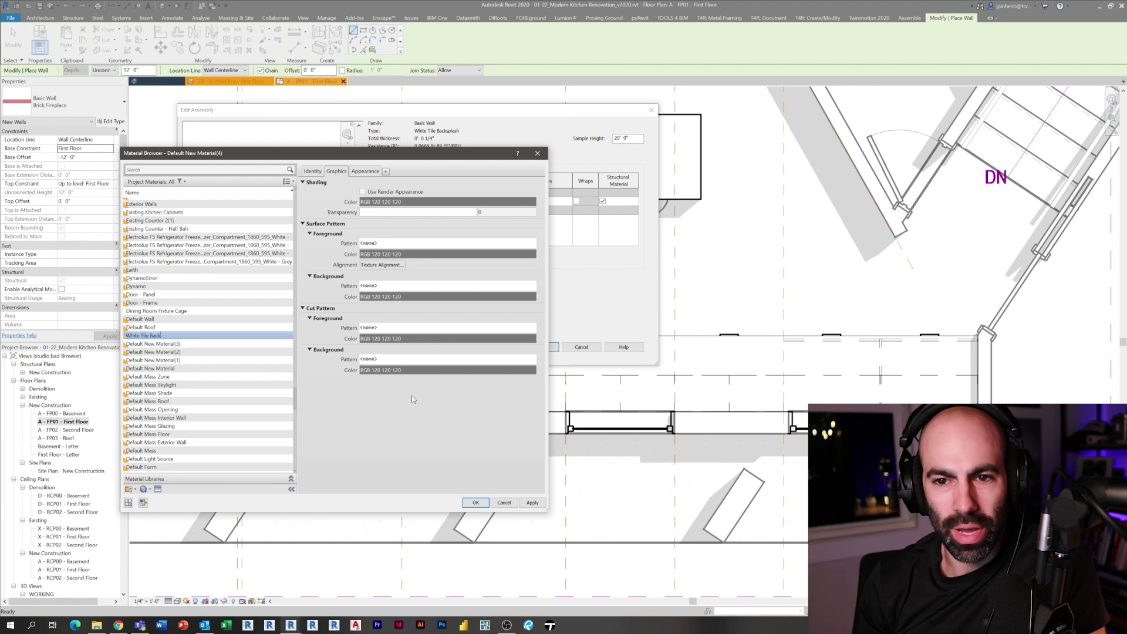
text(splash)
key(Return)
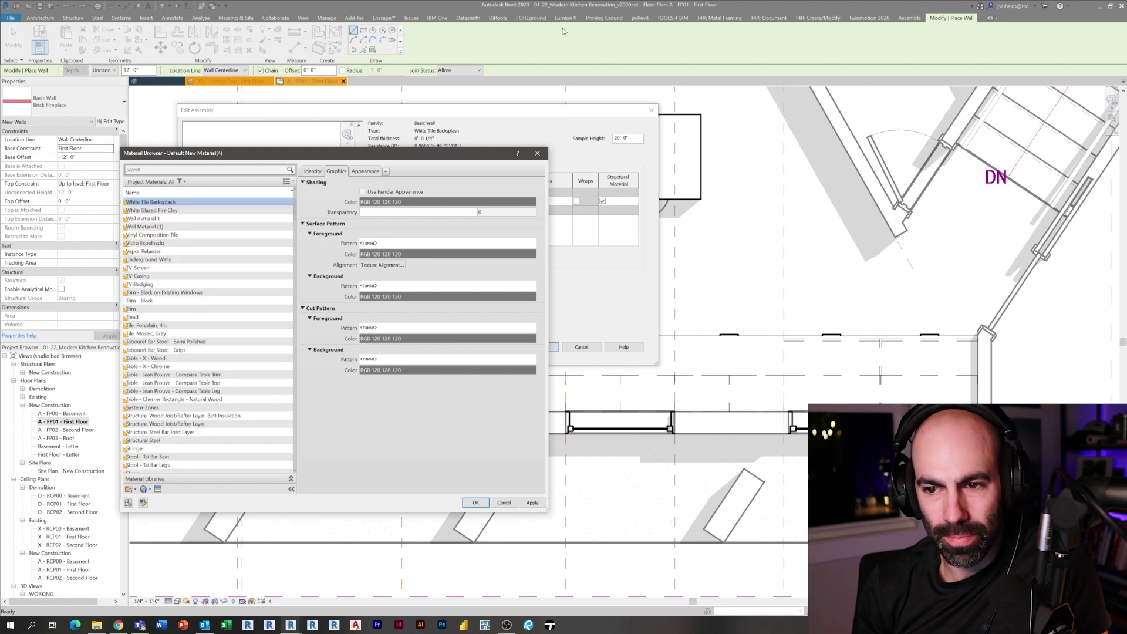
- Give White Tile Backsplash white RGB 255 255 255 shading and a Model Brick surface pattern
click(418, 202)
click(434, 269)
click(362, 408)
click(373, 243)
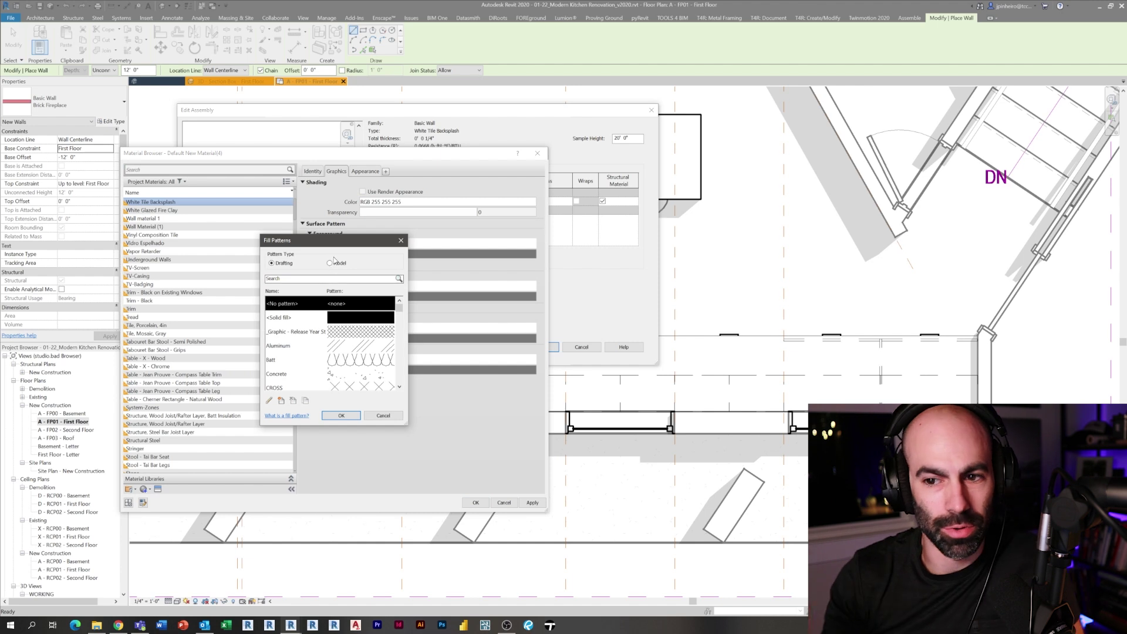
click(333, 264)
scroll(327, 351, down, 3)
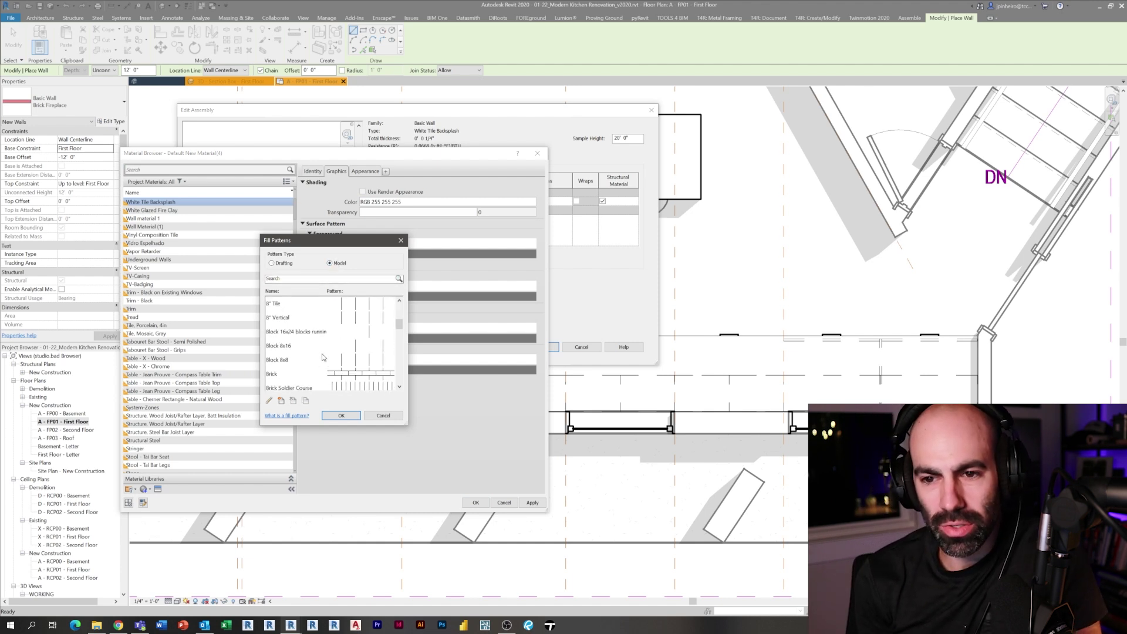
scroll(333, 342, up, 1)
click(344, 346)
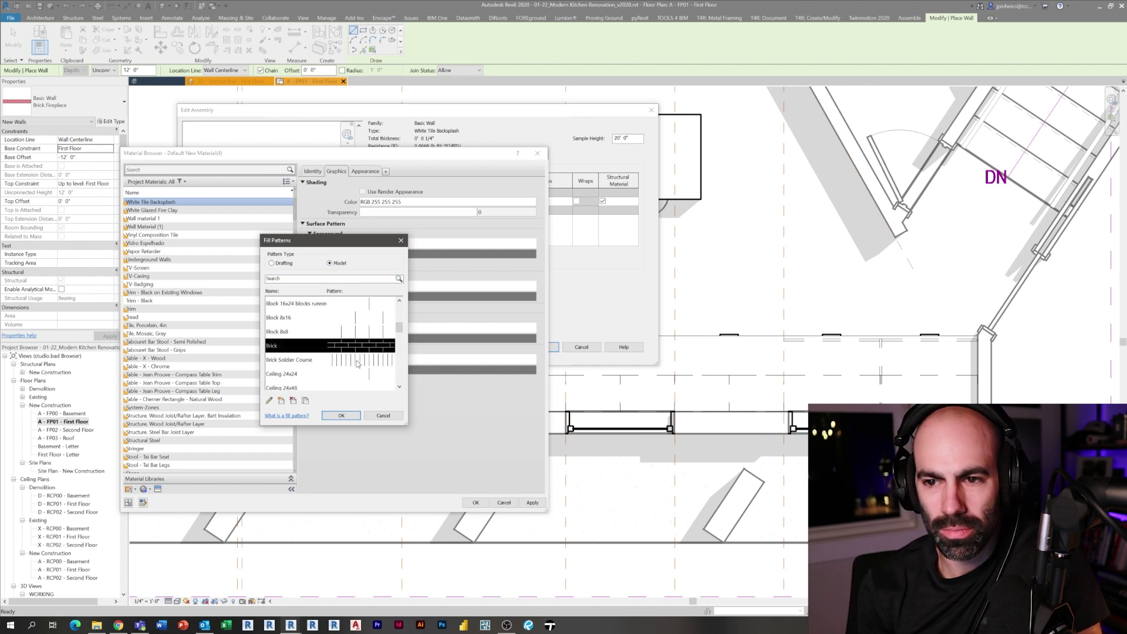
click(341, 415)
- Open the Asset Browser for the backsplash material's appearance and search for tile assets
click(366, 171)
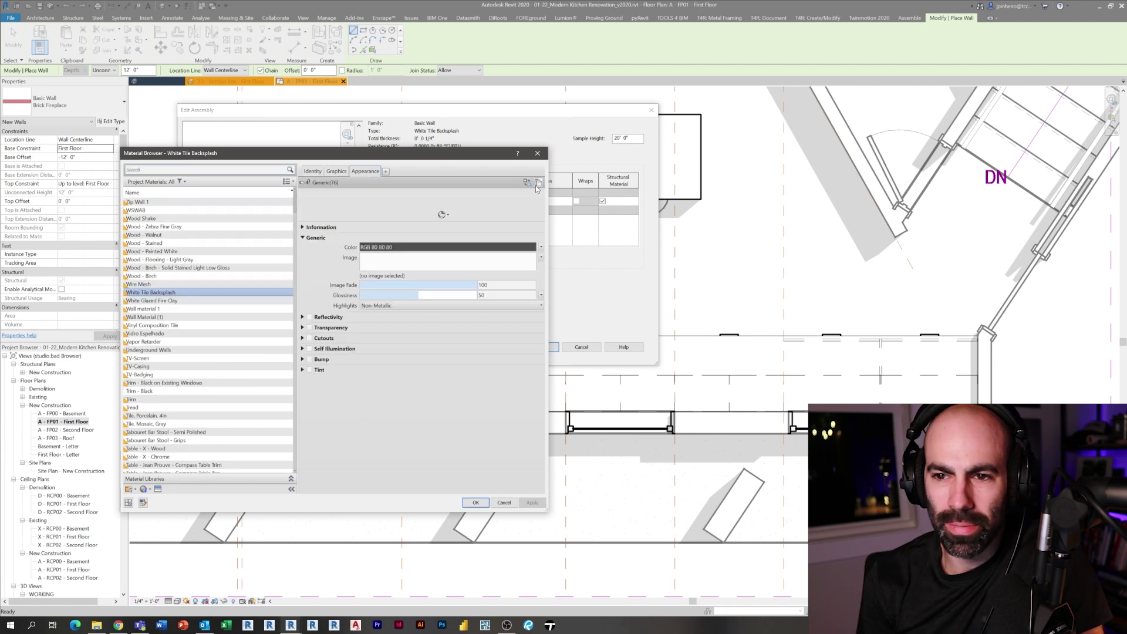
click(527, 183)
click(622, 110)
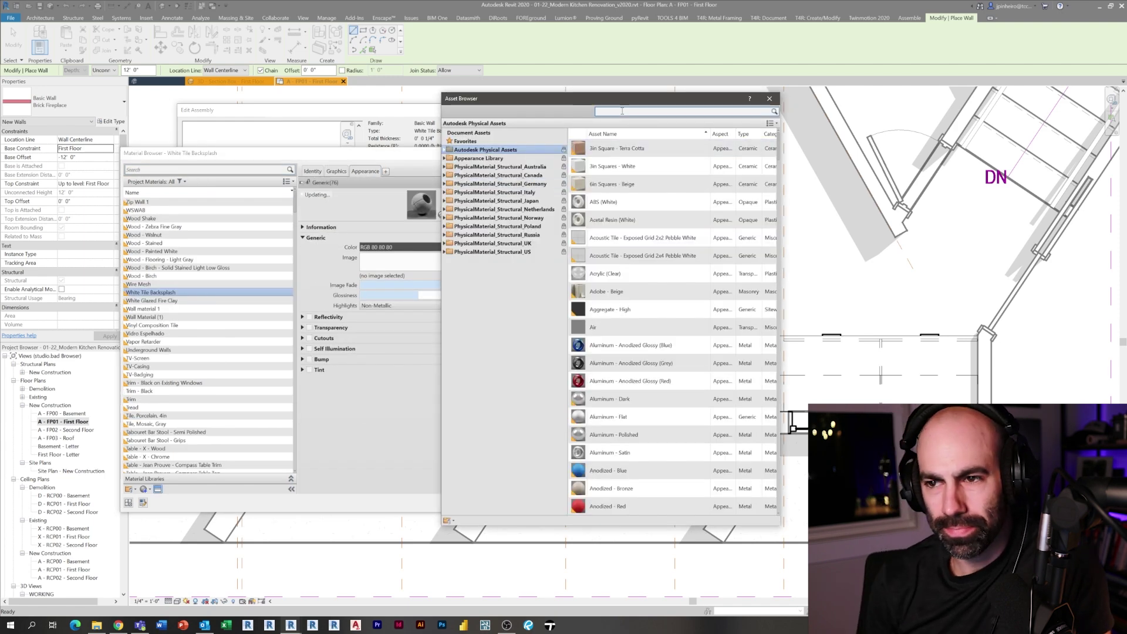
text(tile)
key(Return)
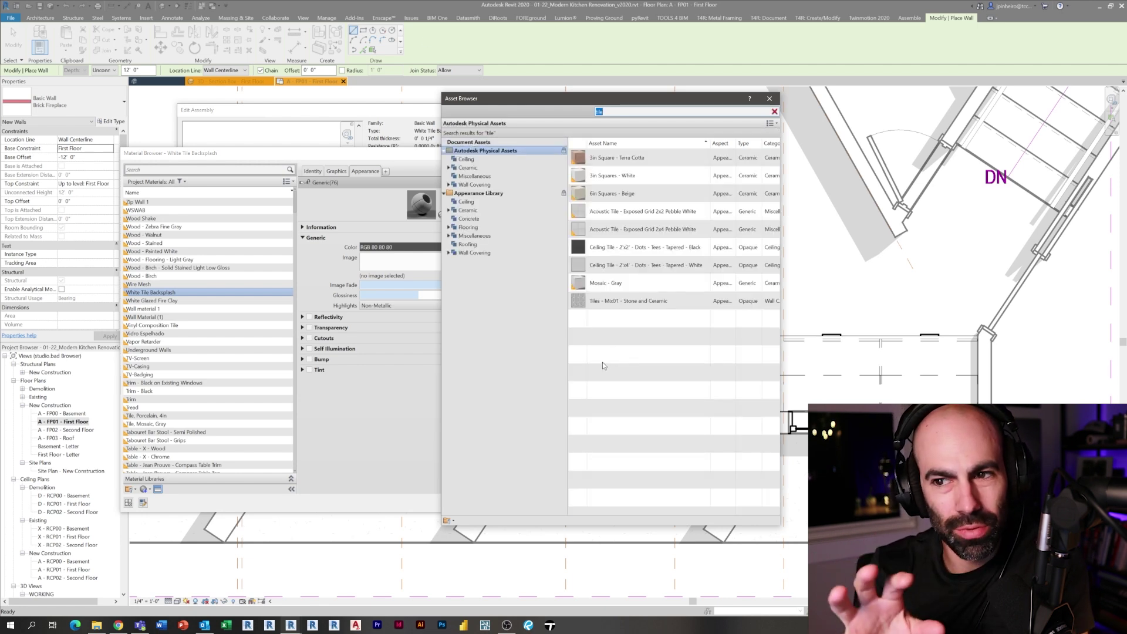
click(605, 283)
- Apply Tiles - 6x3in Running - Glossy White from Wall Covering > Tile and confirm the wall assembly
click(482, 185)
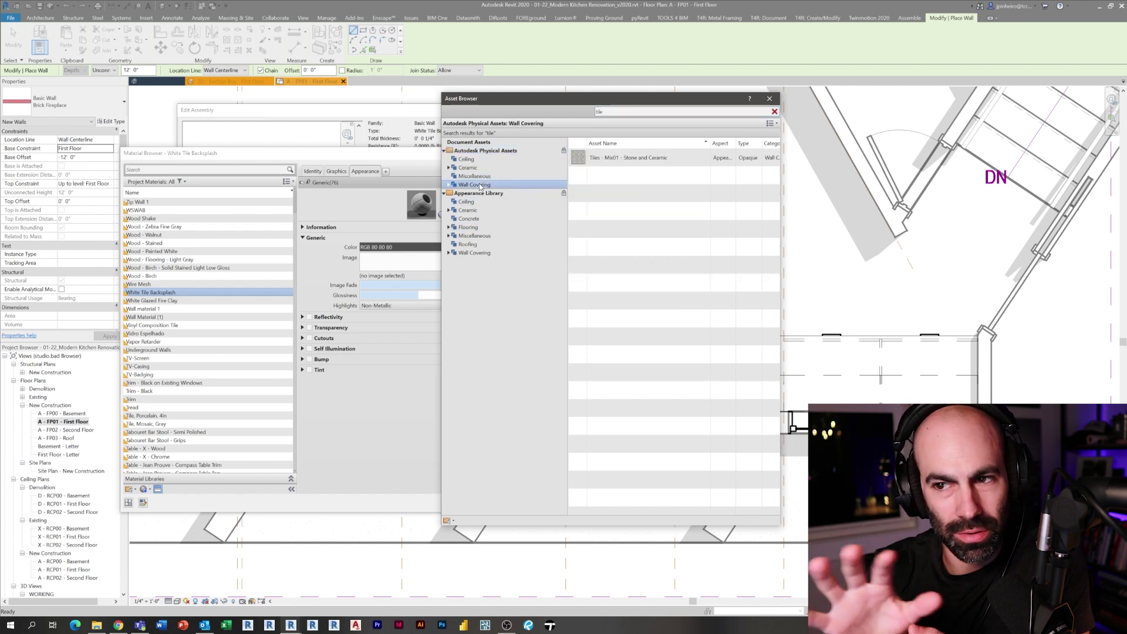
click(460, 229)
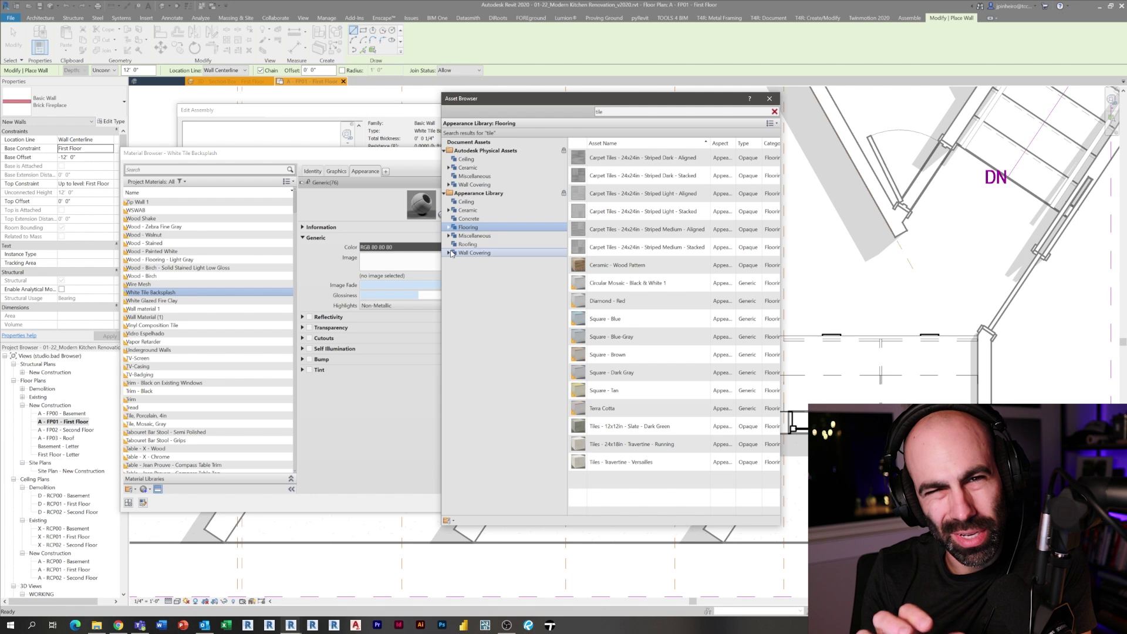
click(467, 262)
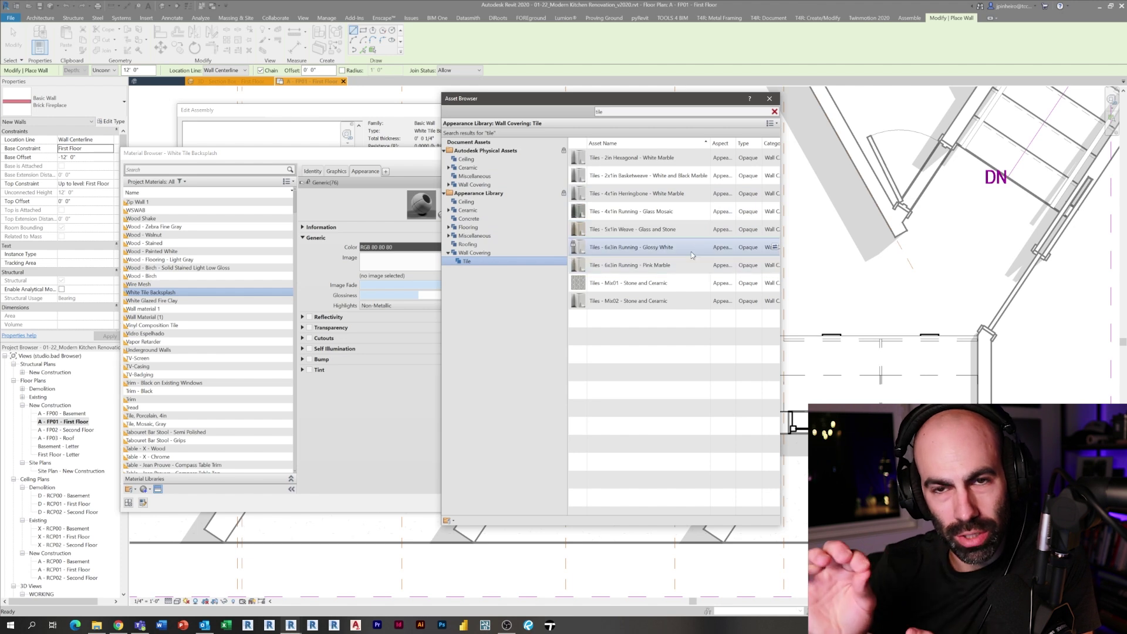
click(775, 247)
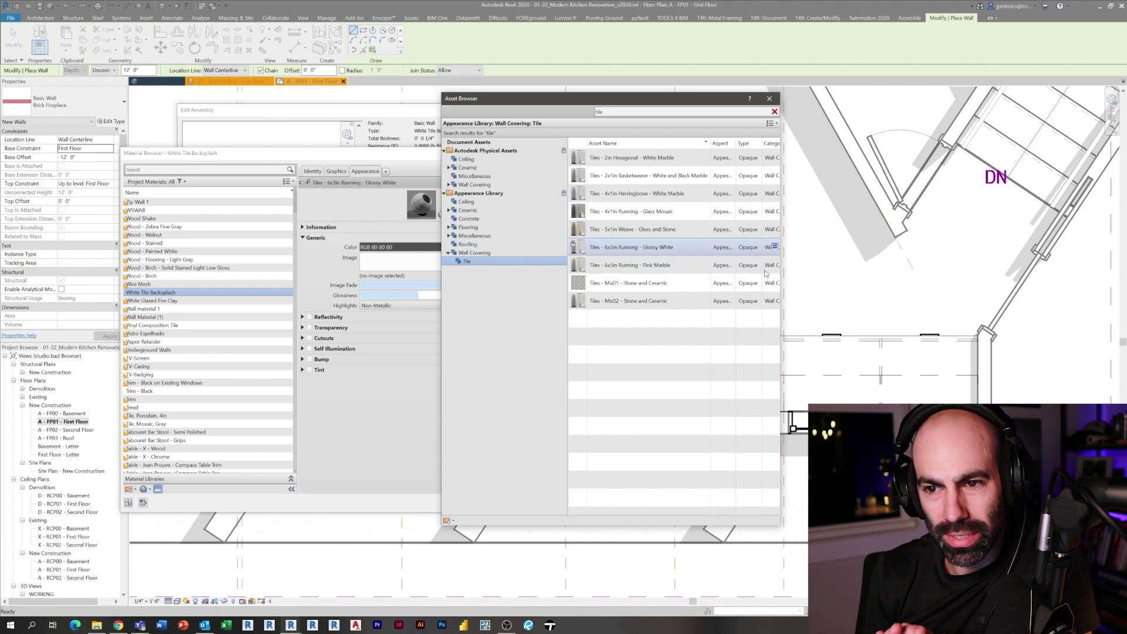
click(769, 98)
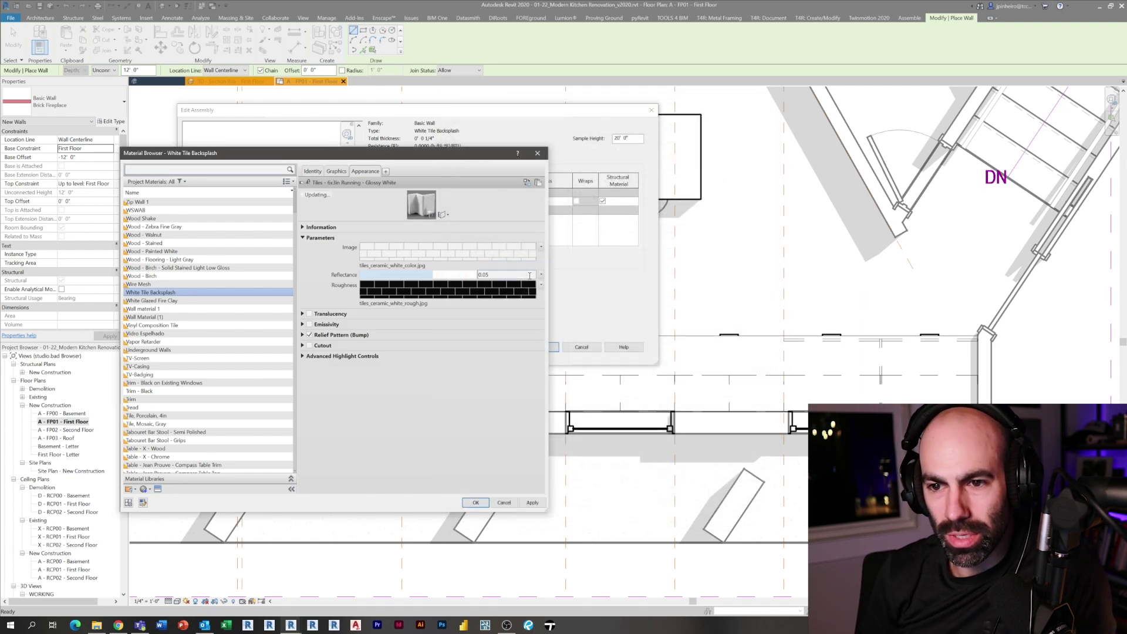
drag(500, 221, 480, 368)
click(474, 504)
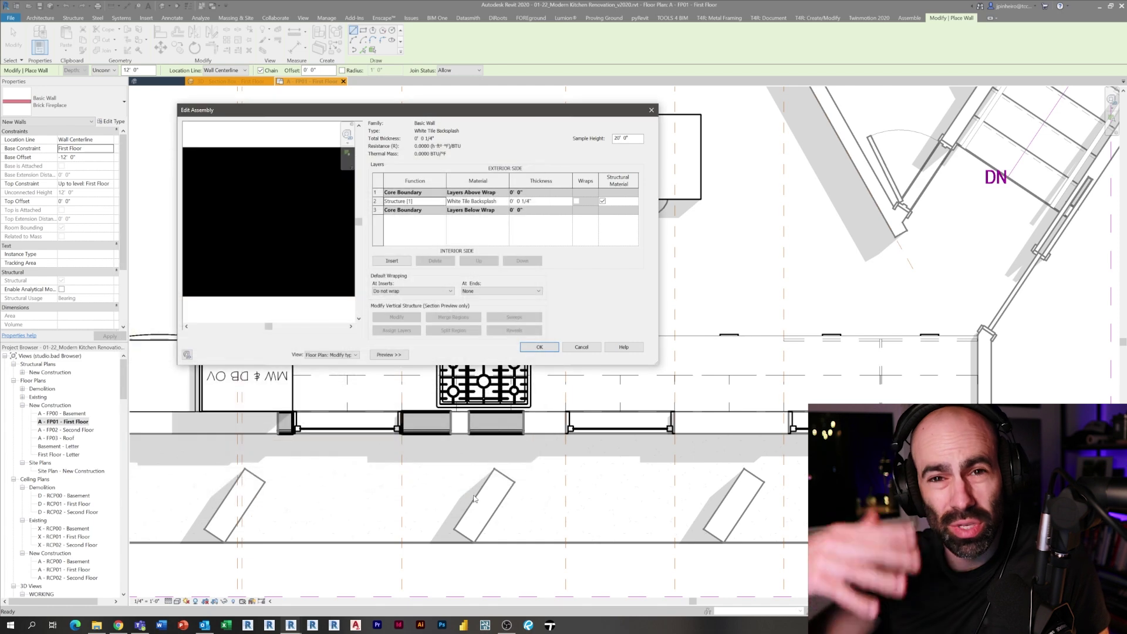
click(536, 346)
- Draw the White Tile Backsplash wall along the cooktop counter using Location Line Finish Face: Interior
click(540, 355)
scroll(461, 420, up, 4)
click(225, 70)
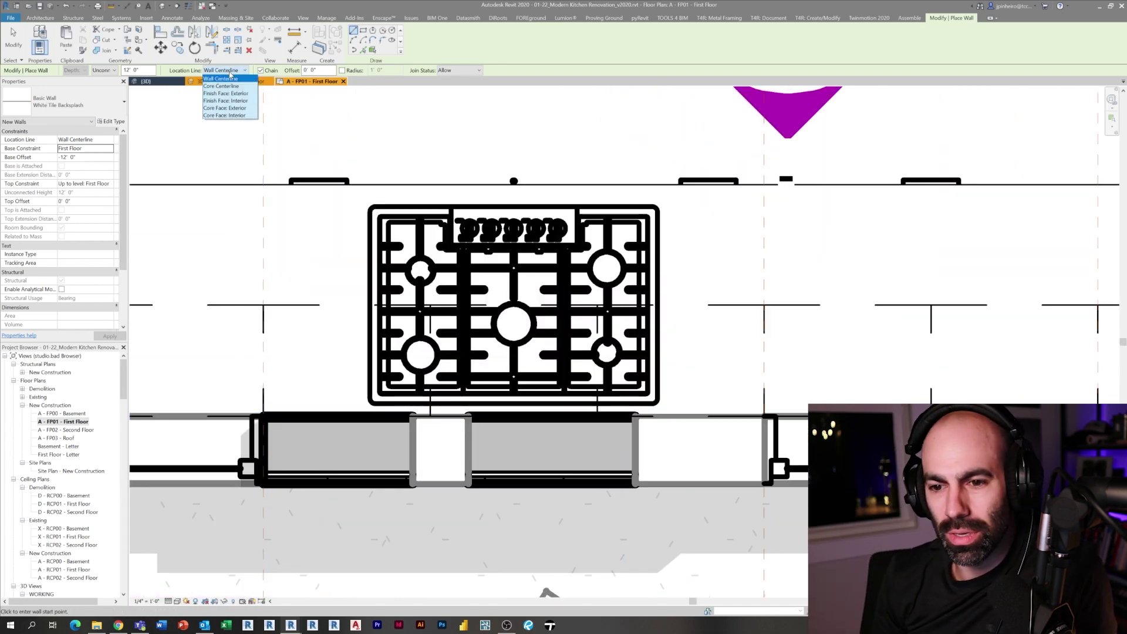
click(224, 100)
click(757, 415)
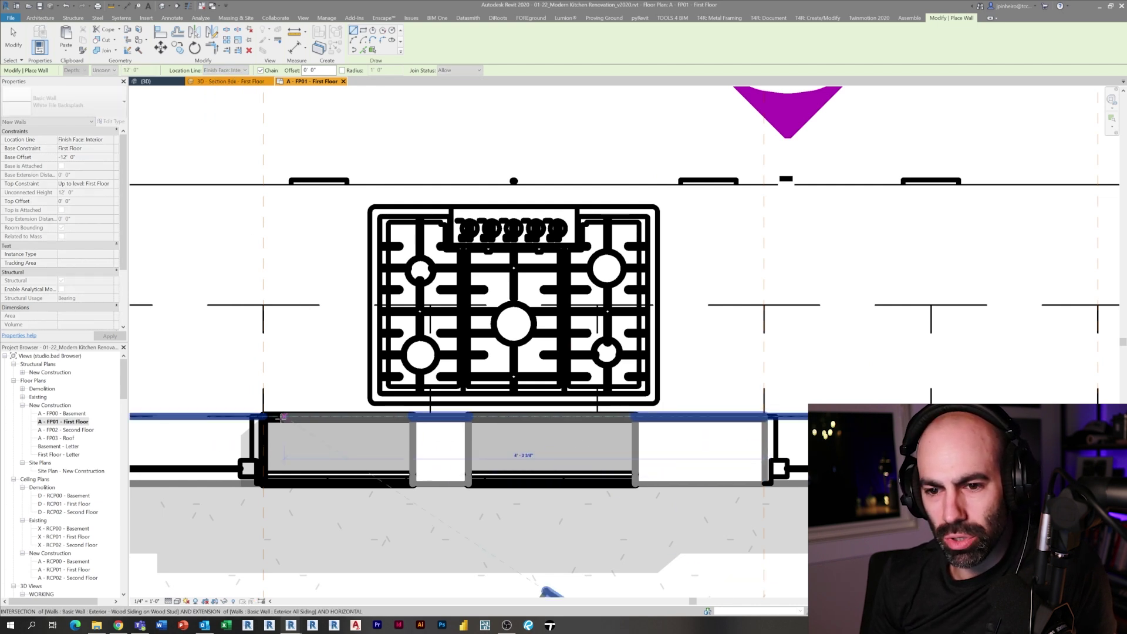
click(259, 418)
key(Escape)
key(Escape)
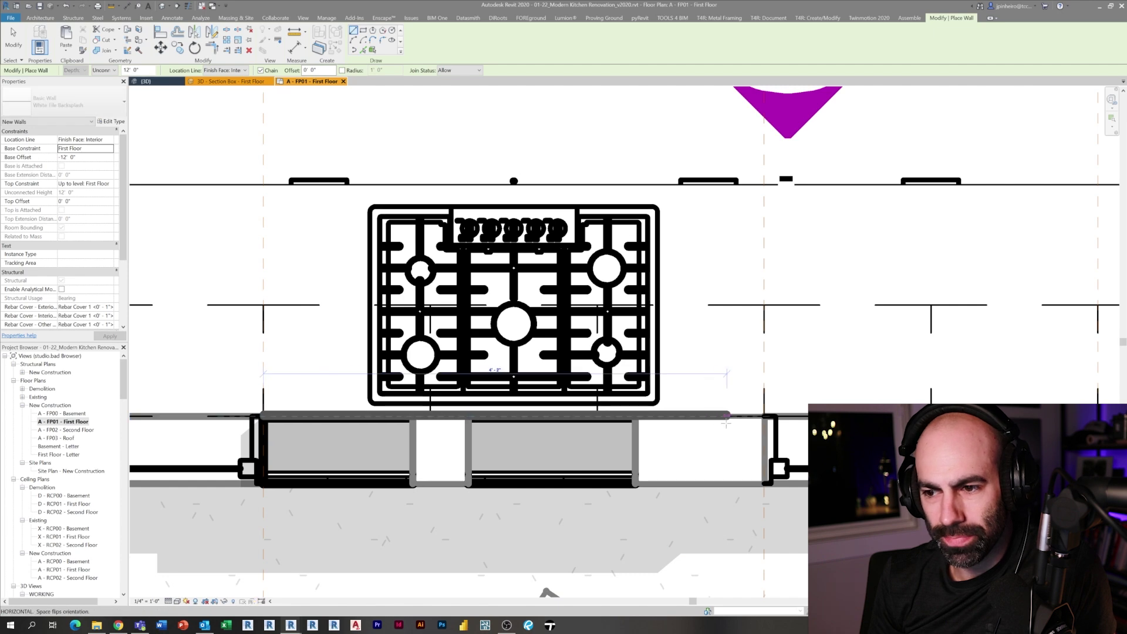
scroll(721, 356, down, 3)
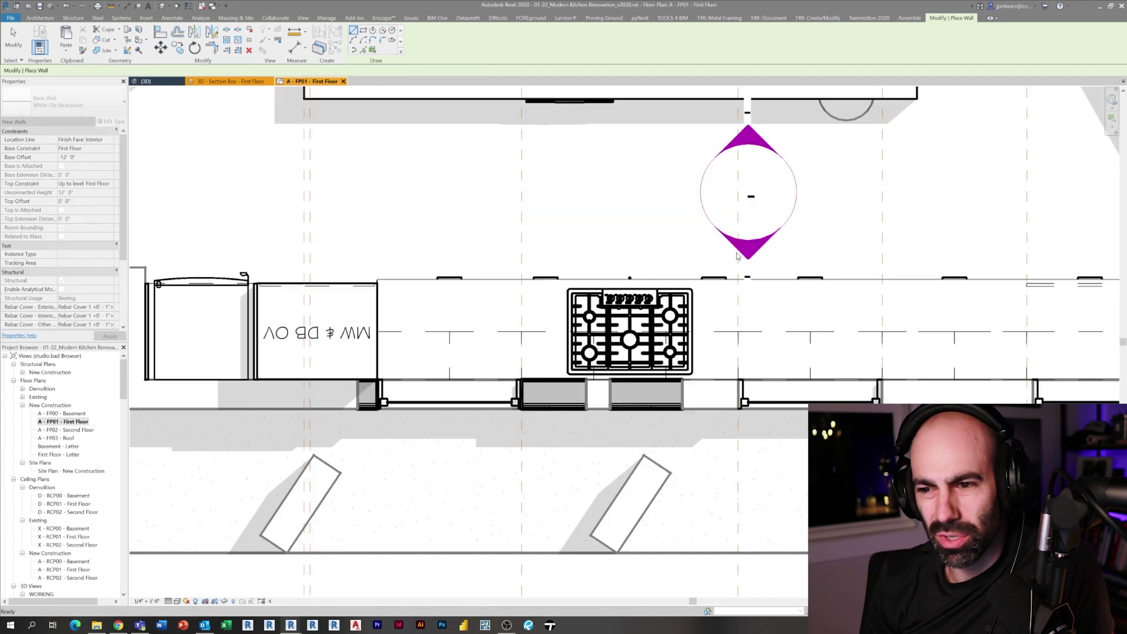
- In Elevation 6 - a, set the backsplash's Base Offset to 0 and Top Constraint to Second Floor
double_click(749, 241)
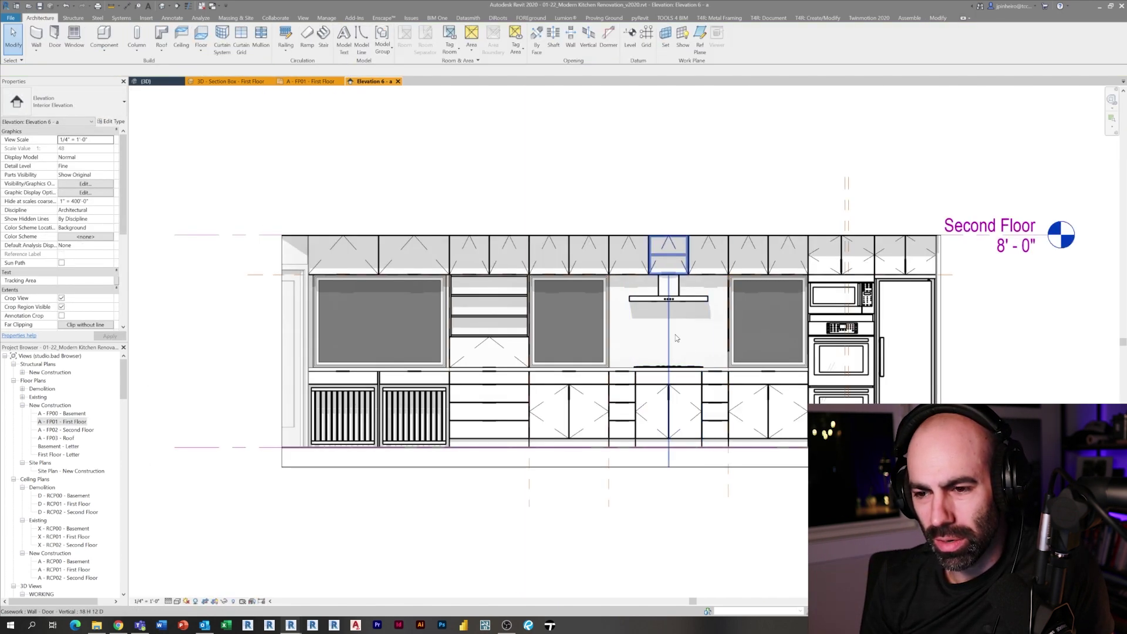
scroll(667, 483, up, 2)
key(f)
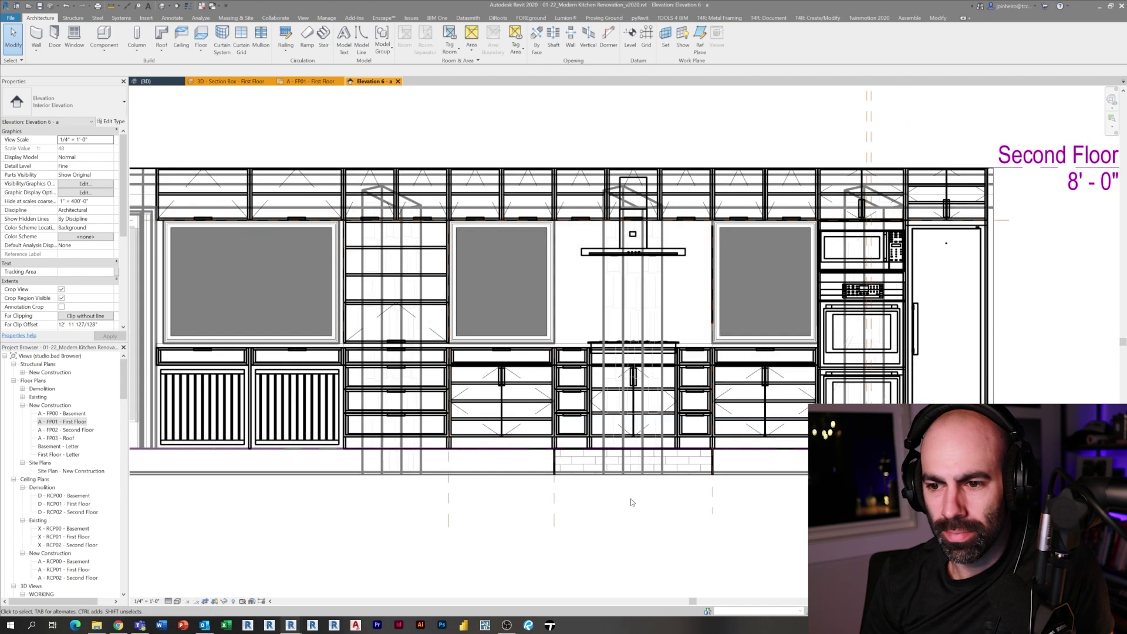
click(557, 463)
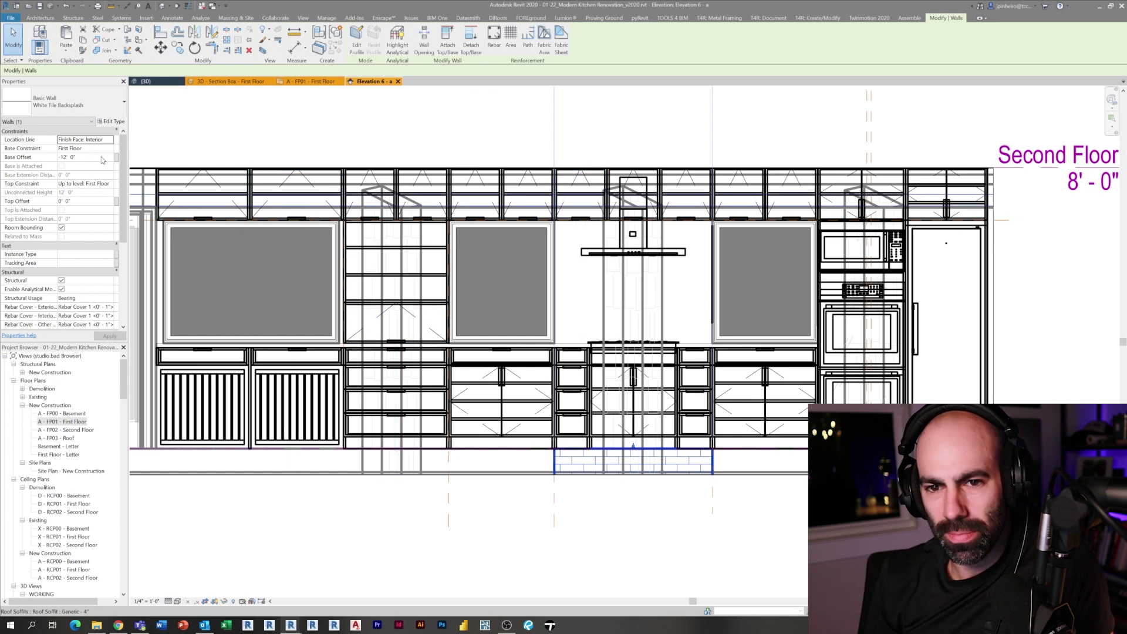
click(101, 157)
click(109, 184)
click(104, 201)
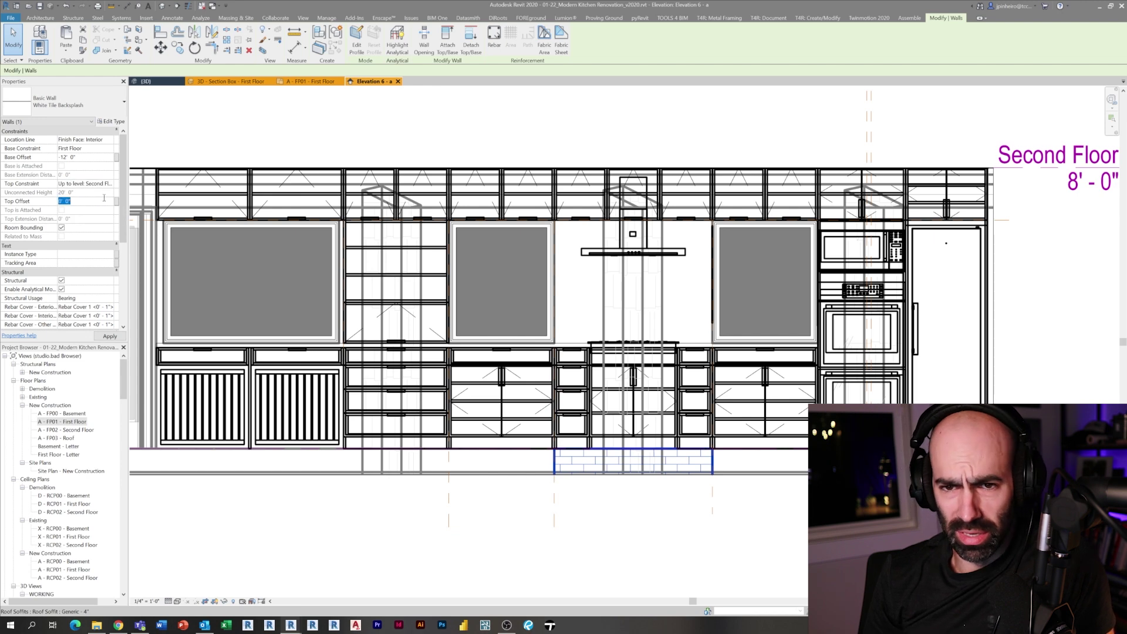
text(0)
key(Return)
key(s)
key(d)
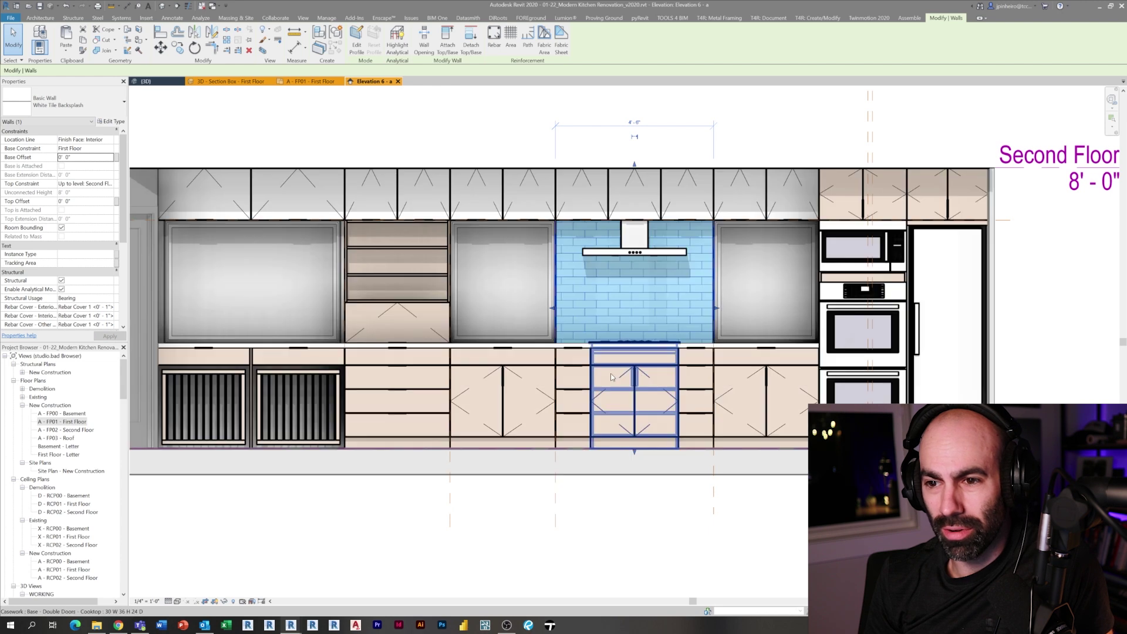
key(Escape)
- Align the backsplash's tile joints to the range hood's centre line
middle_drag(607, 374, 579, 387)
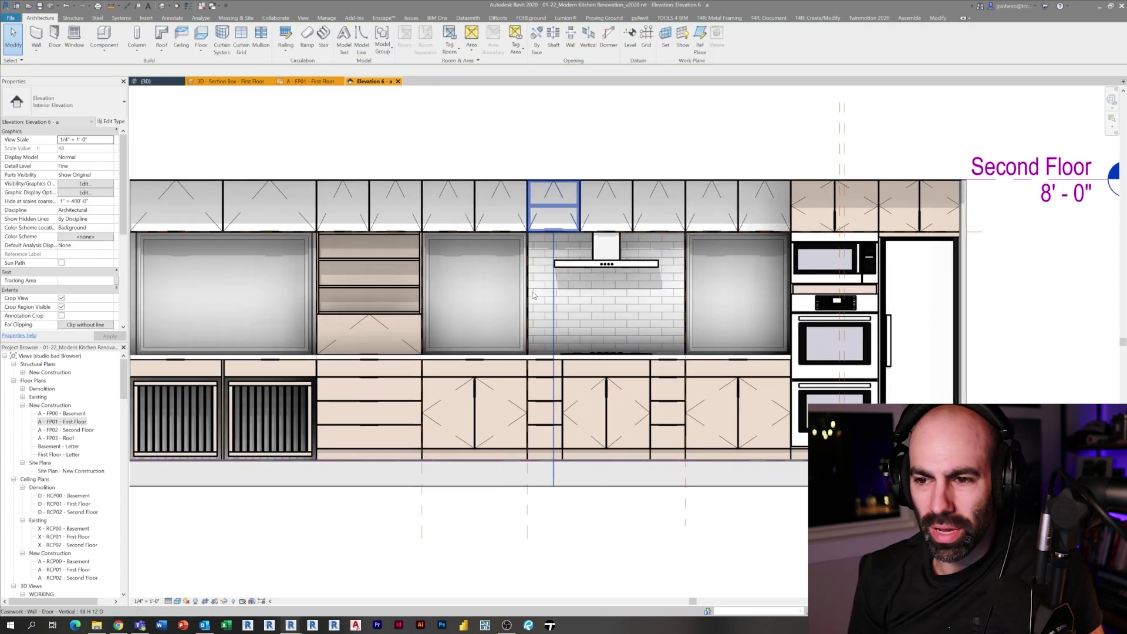
click(618, 462)
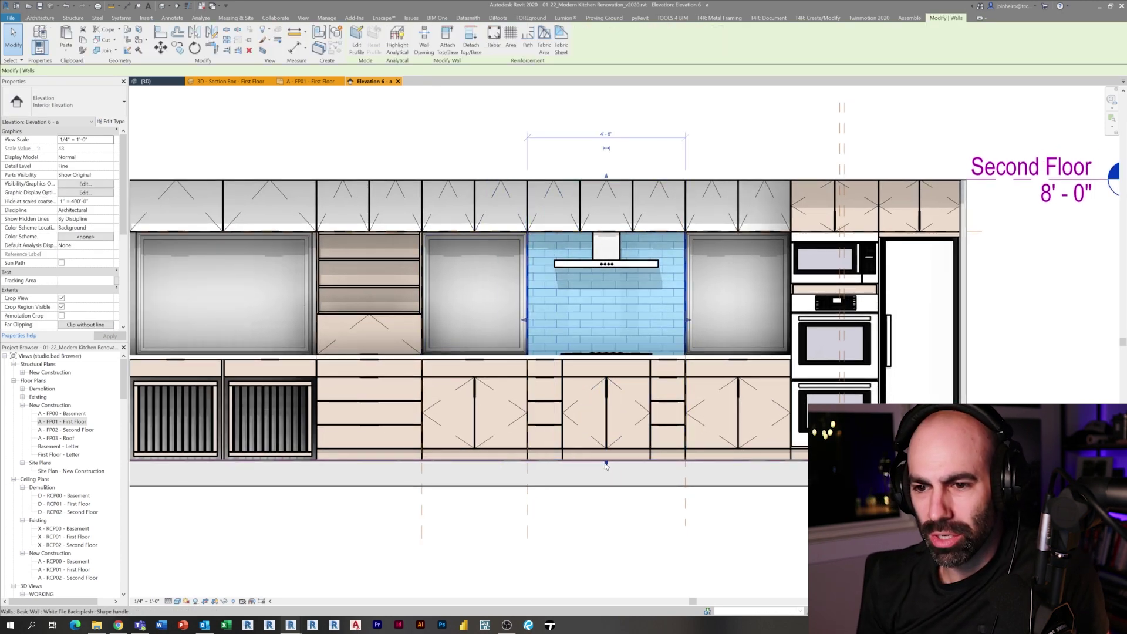
scroll(581, 359, up, 3)
drag(533, 360, 535, 360)
scroll(622, 362, down, 3)
key(a)
key(l)
scroll(564, 405, up, 5)
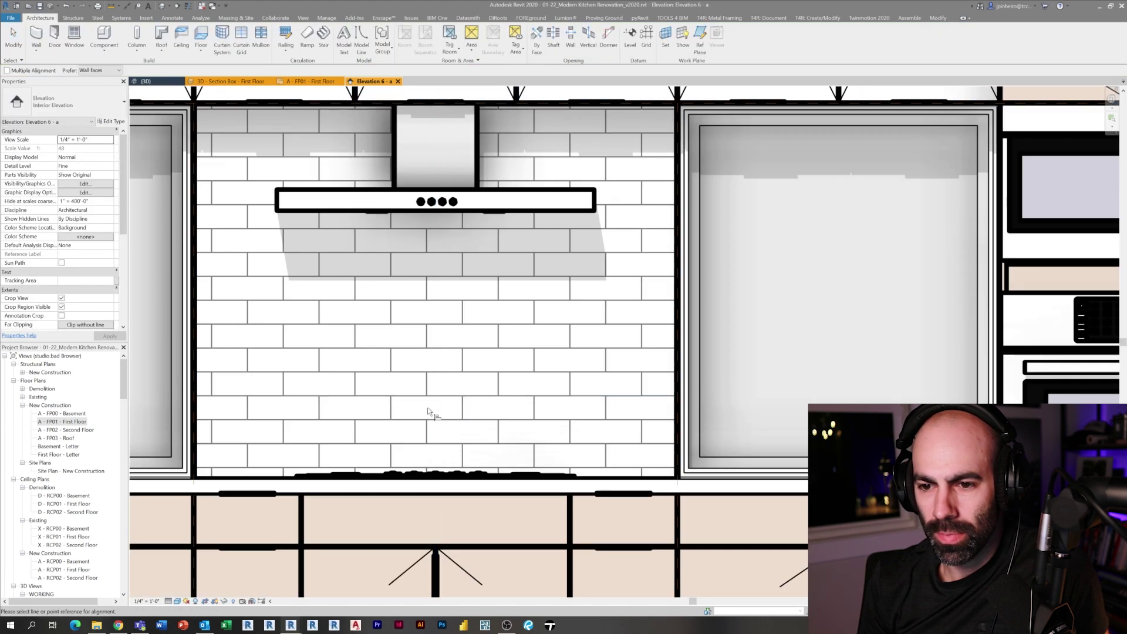
click(434, 411)
click(428, 432)
key(Escape)
key(Escape)
click(505, 378)
key(Escape)
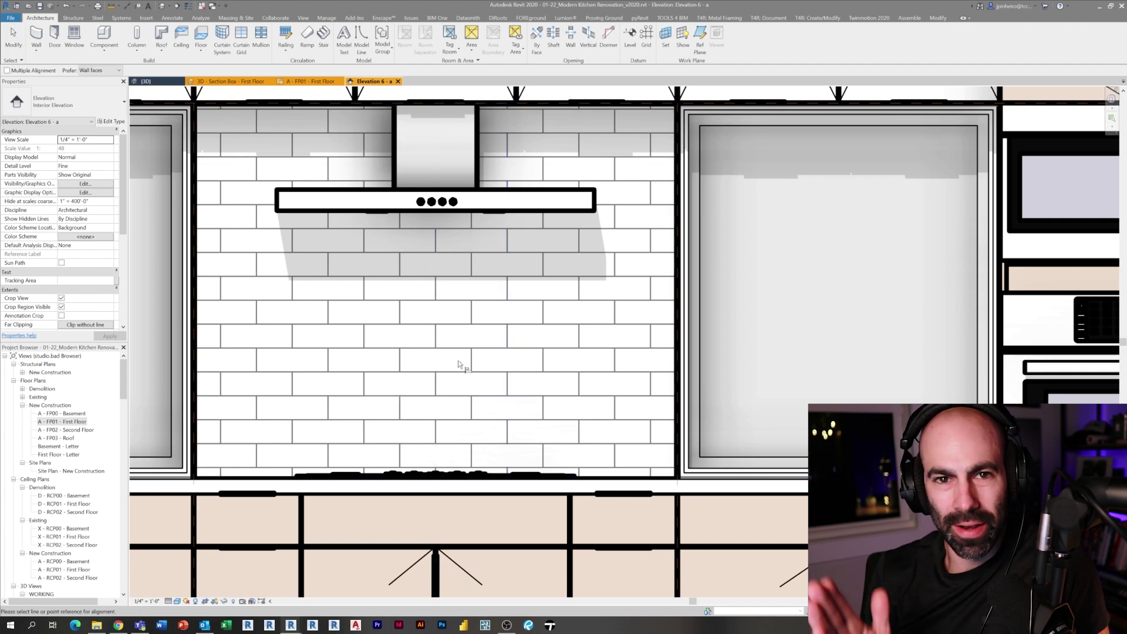
- Open Elevation 3 - c in shaded style, frame the sink cabinets, and access its display options
scroll(460, 364, down, 5)
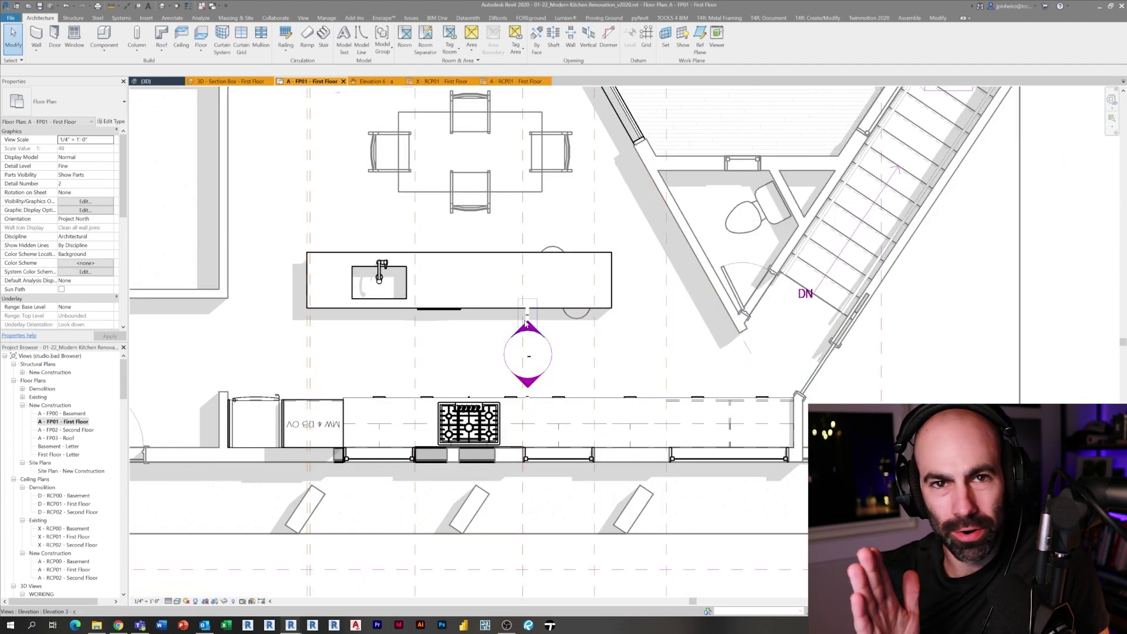
double_click(527, 324)
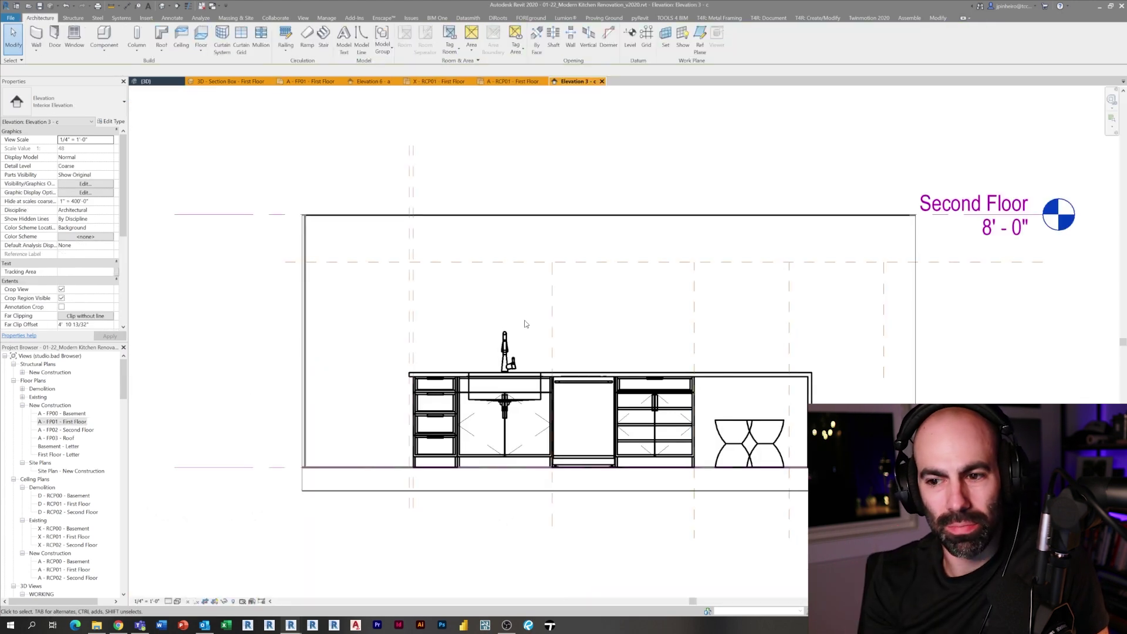
key(s)
key(d)
middle_drag(655, 433, 539, 429)
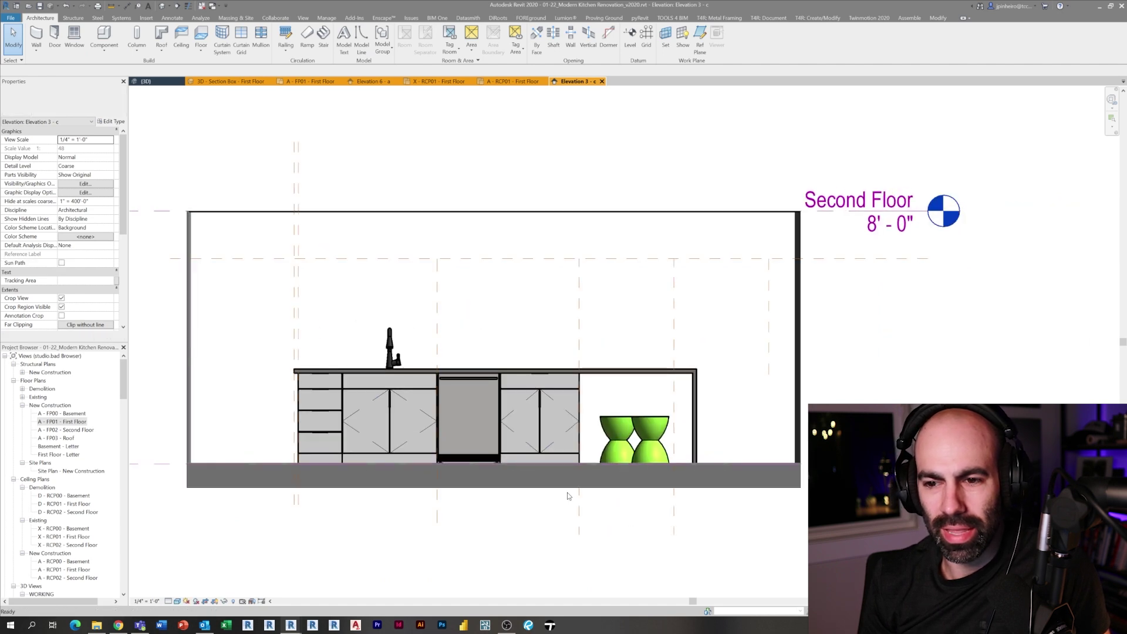
scroll(552, 481, up, 3)
middle_drag(449, 532, 512, 536)
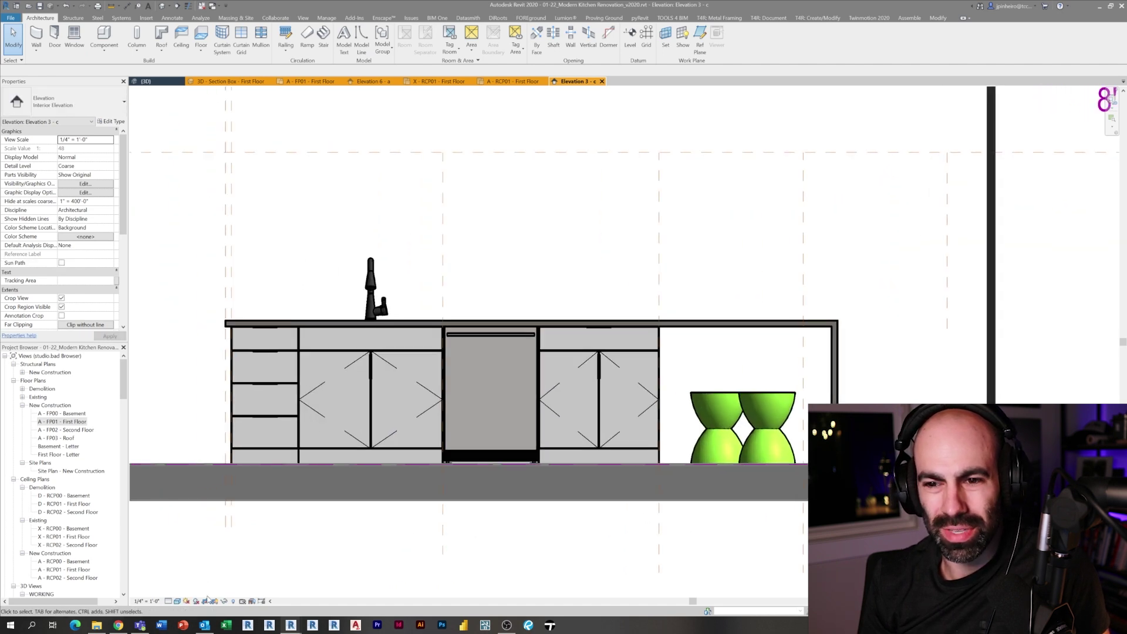
click(177, 601)
- Raise the sink elevation's lighting in Graphic Display Options to Sun 70 and Ambient Light 50
click(199, 534)
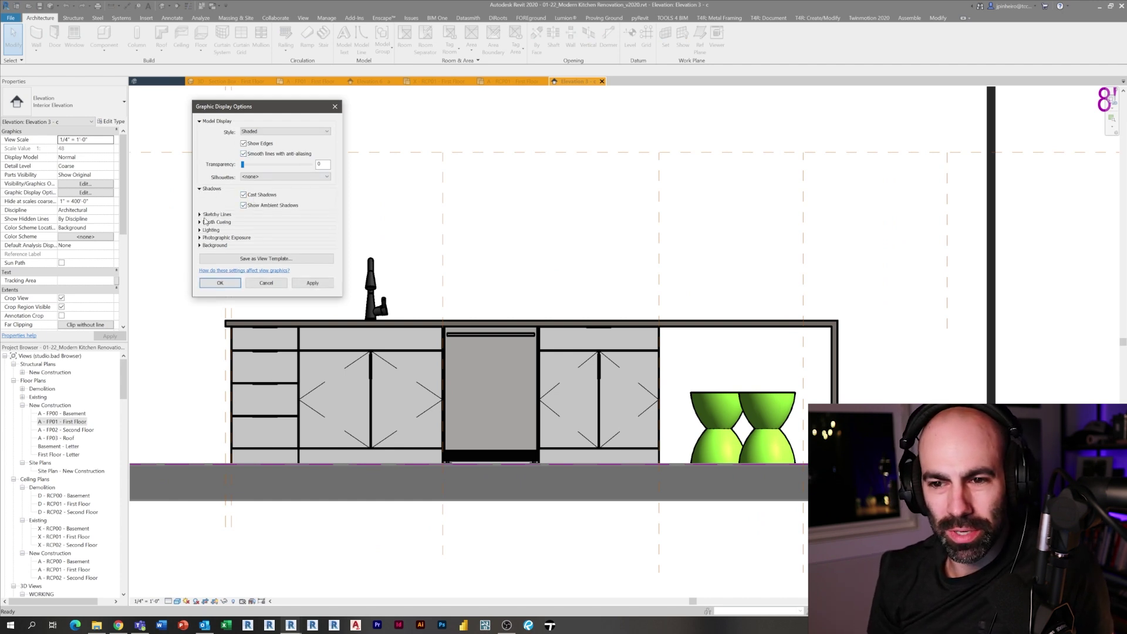
click(201, 230)
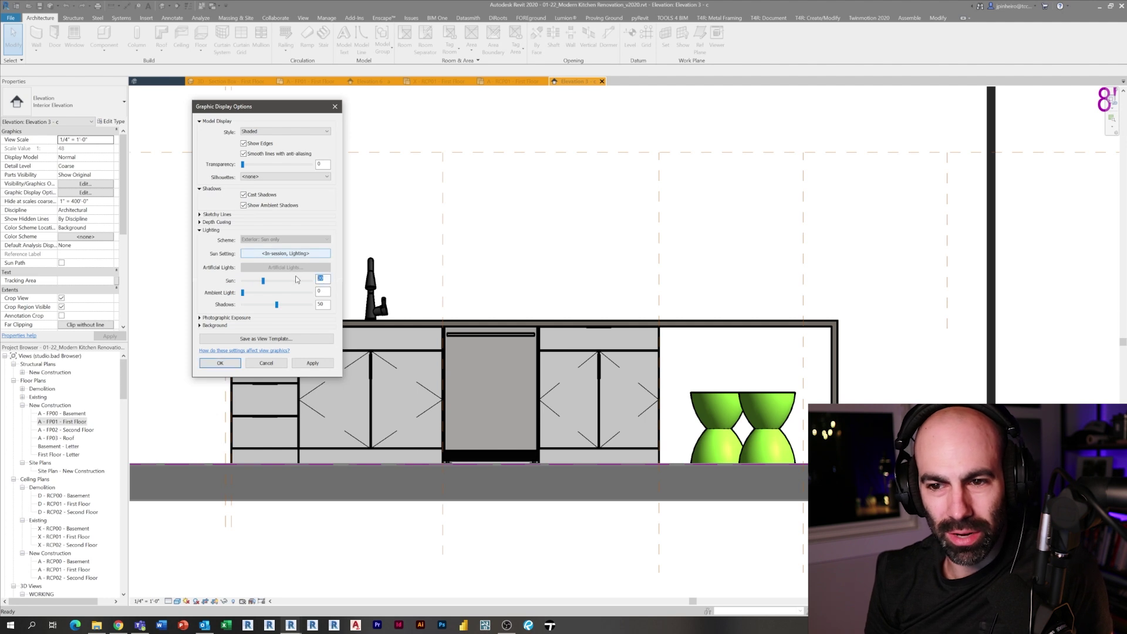
text(7)
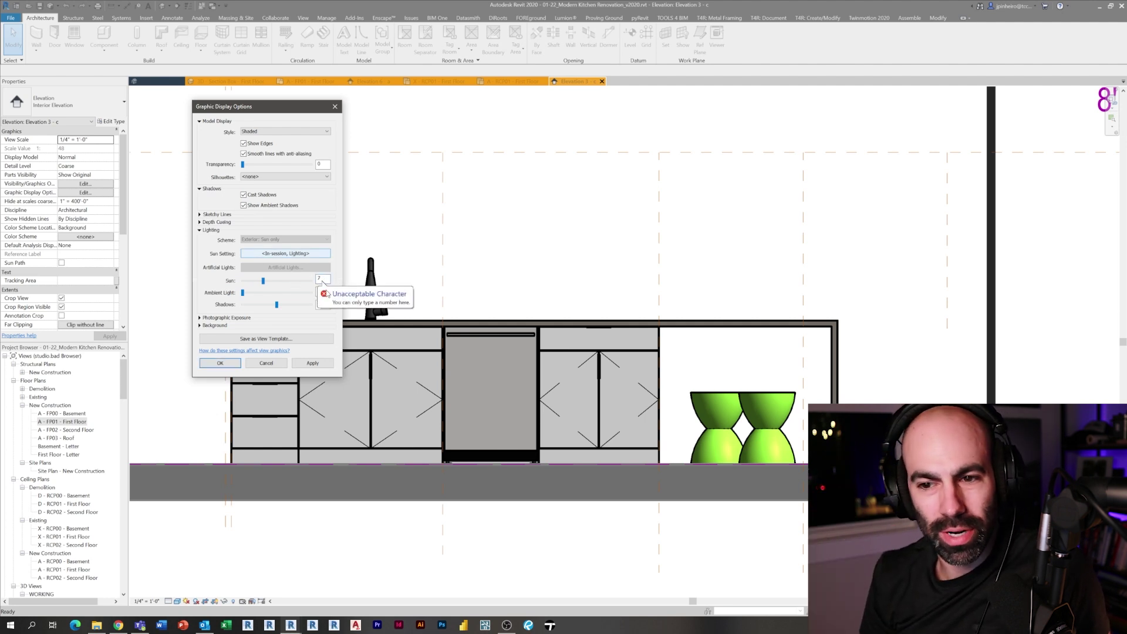
text(0)
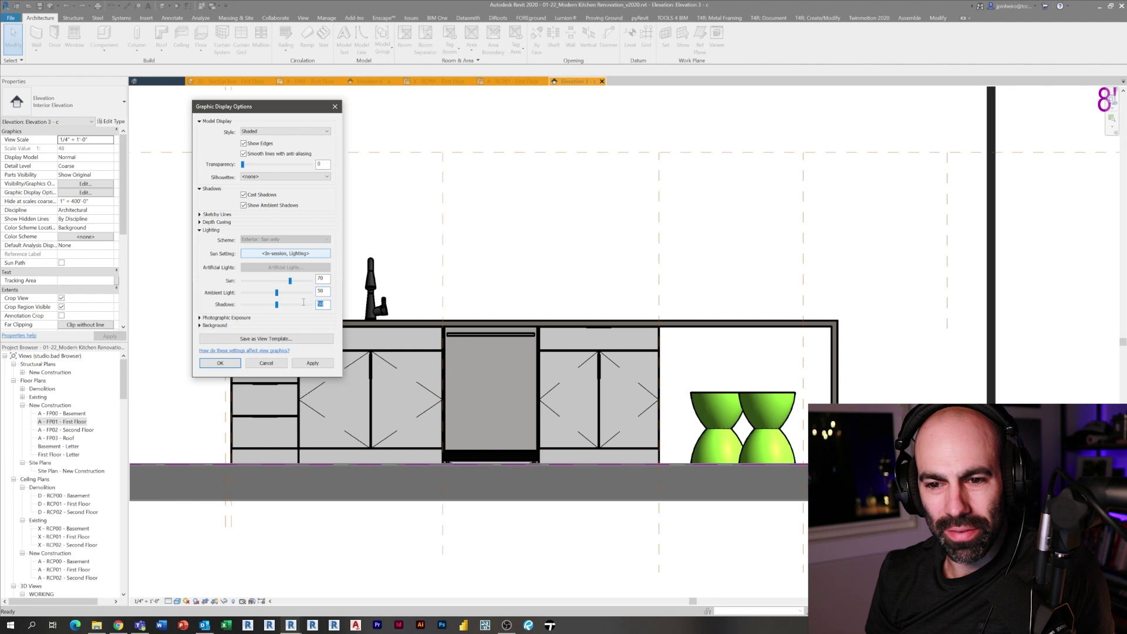
click(325, 364)
click(220, 363)
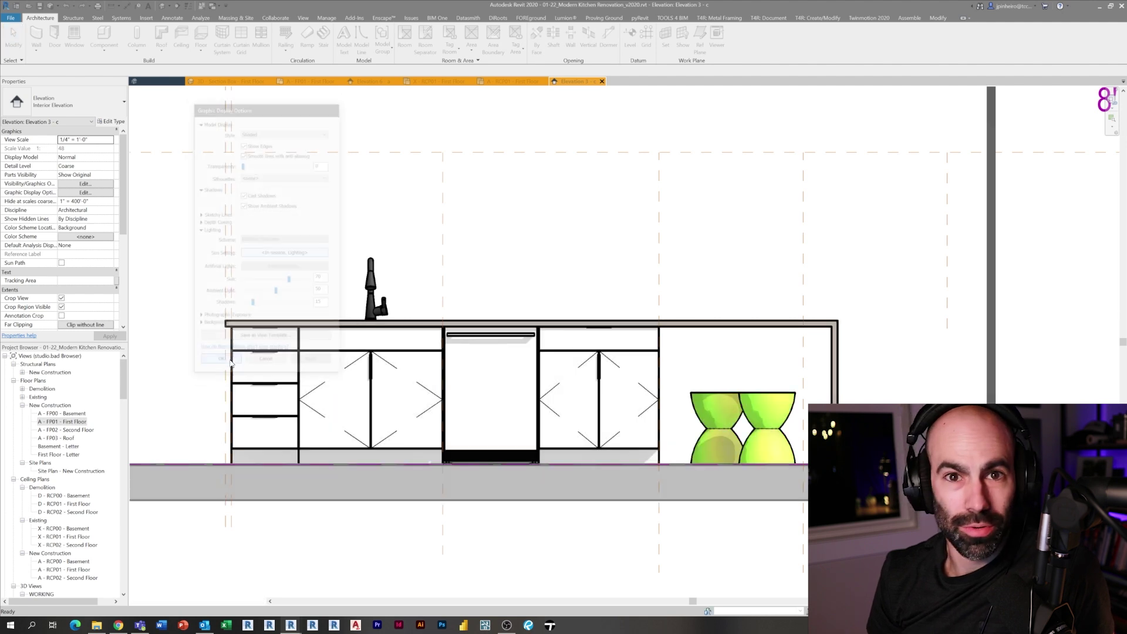
- Replace Wood - Zebra Fine Gray's appearance asset with Mahogany - Semigloss
scroll(376, 387, down, 2)
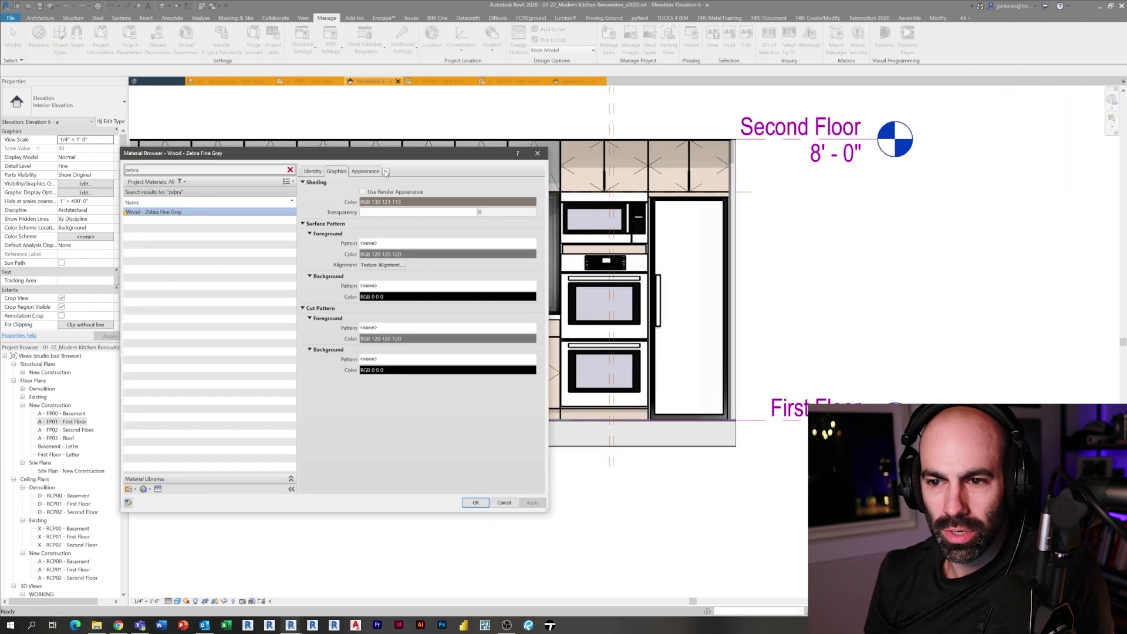
click(366, 171)
click(529, 183)
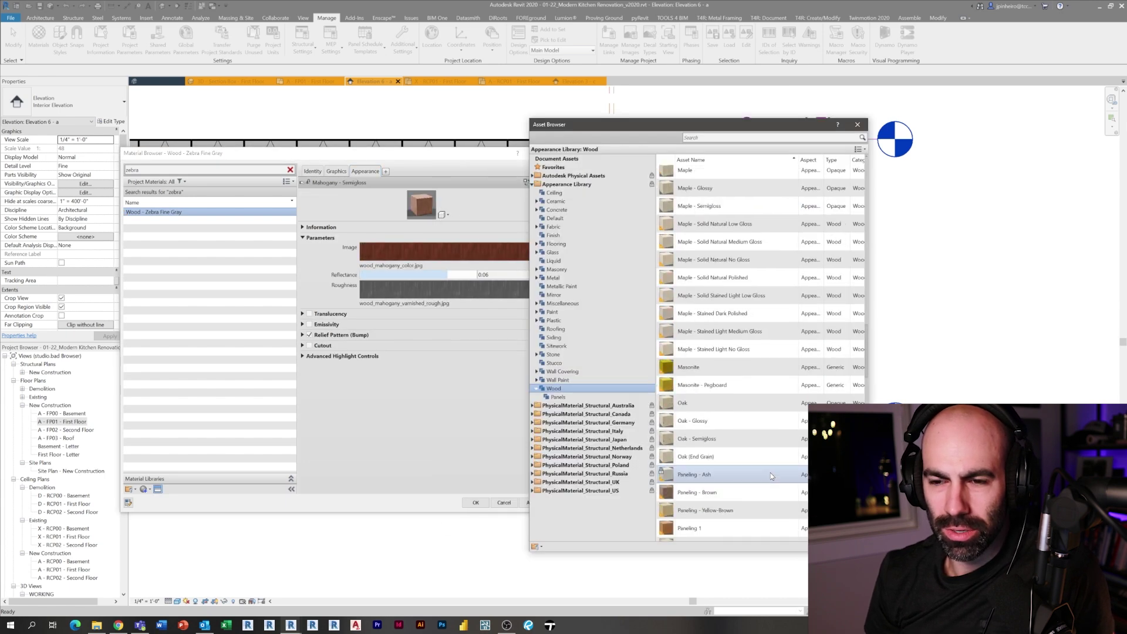
scroll(771, 474, up, 5)
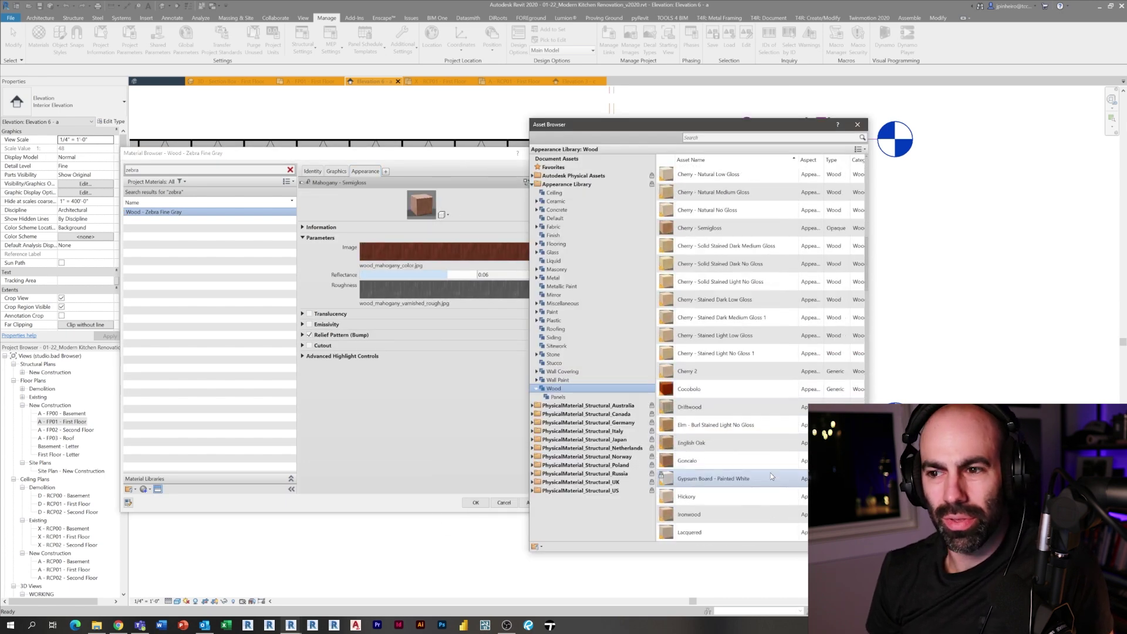
scroll(770, 473, up, 10)
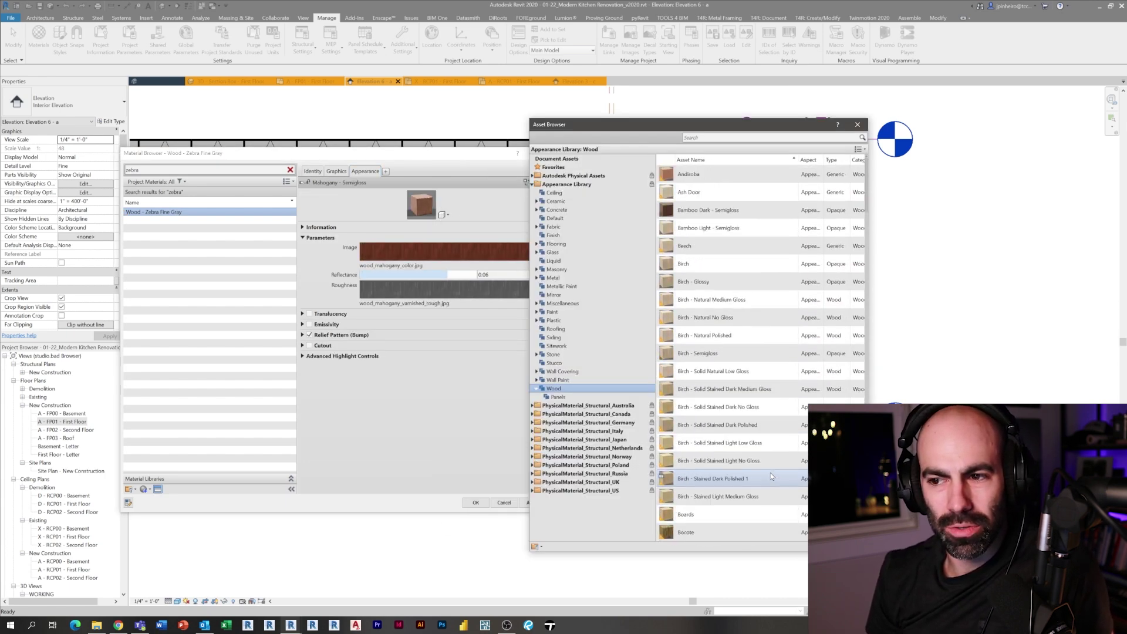
click(858, 126)
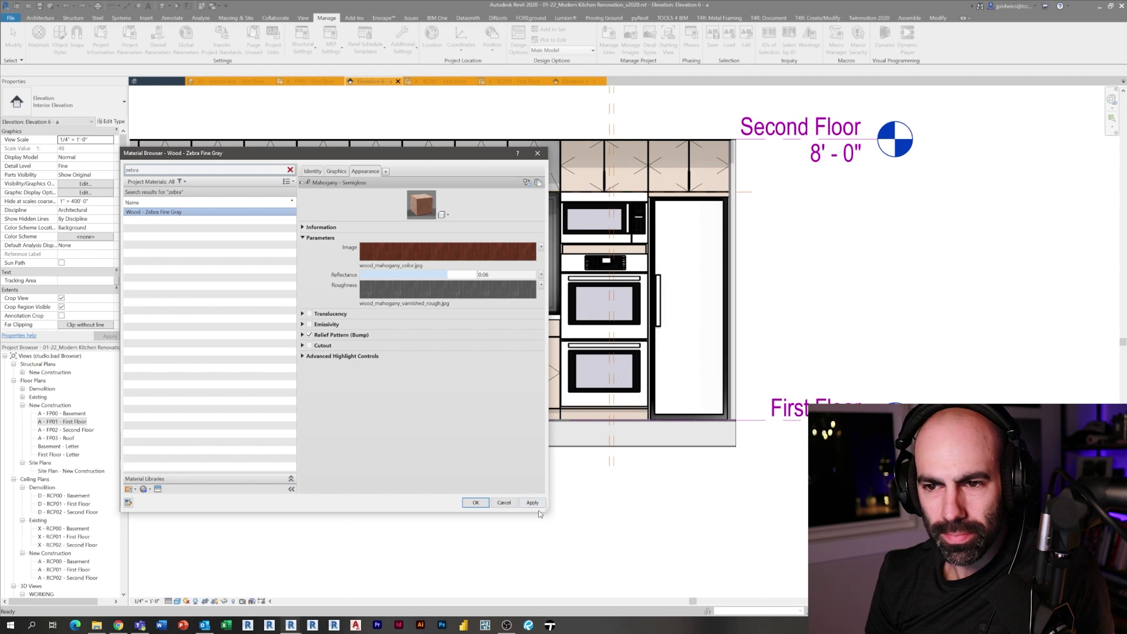
- Make the graphics shading use the mahogany render appearance and confirm the material
click(336, 171)
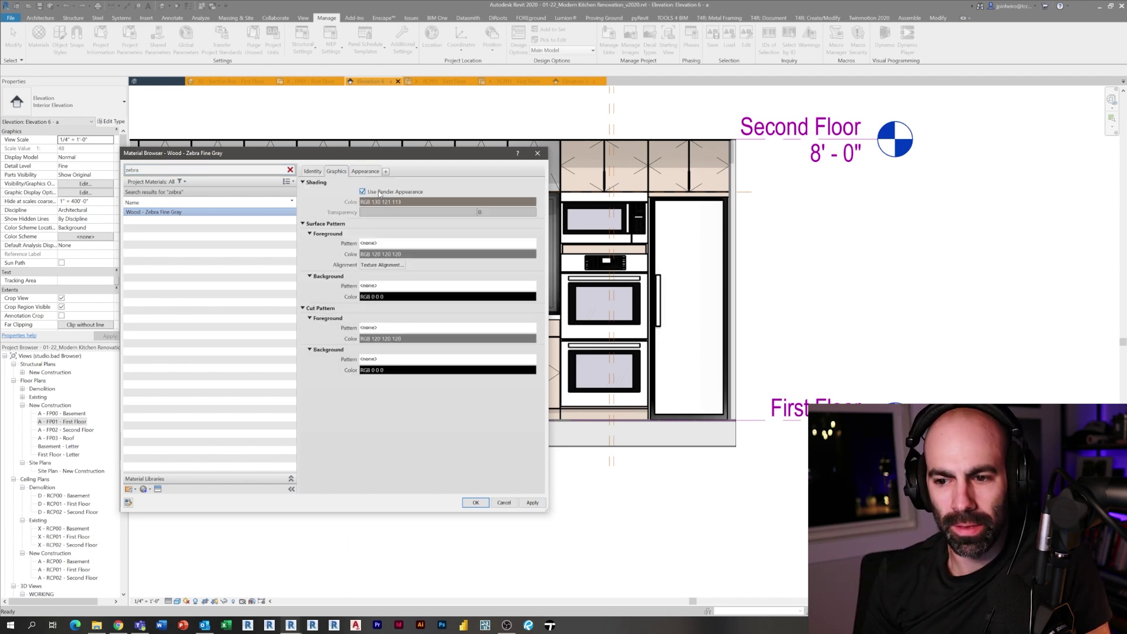
click(475, 502)
middle_drag(492, 505, 588, 510)
scroll(534, 509, down, 1)
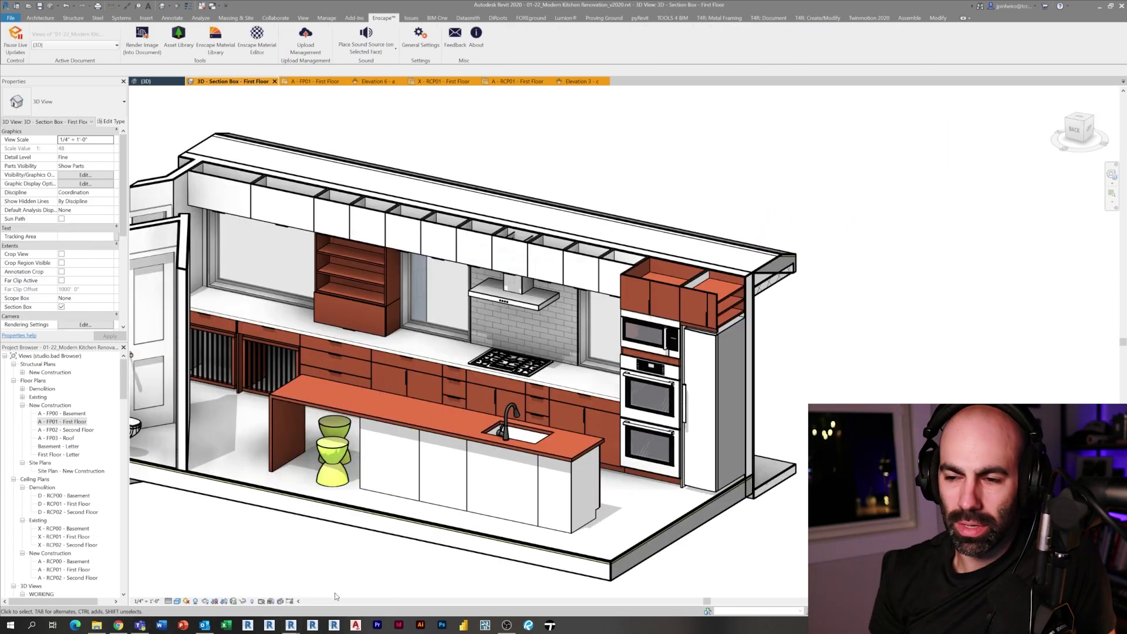
- In the Enscape render, turn to reveal the shelves and stools, then close Visual Settings
key(alt+Tab)
drag(485, 387, 546, 384)
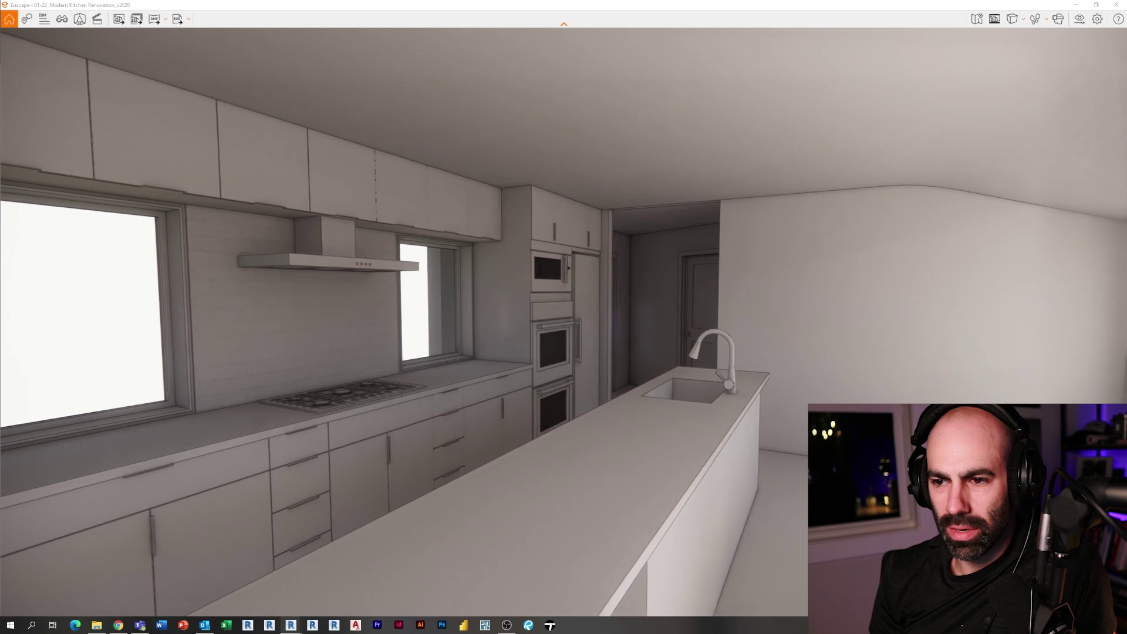
key(s)
drag(573, 314, 511, 329)
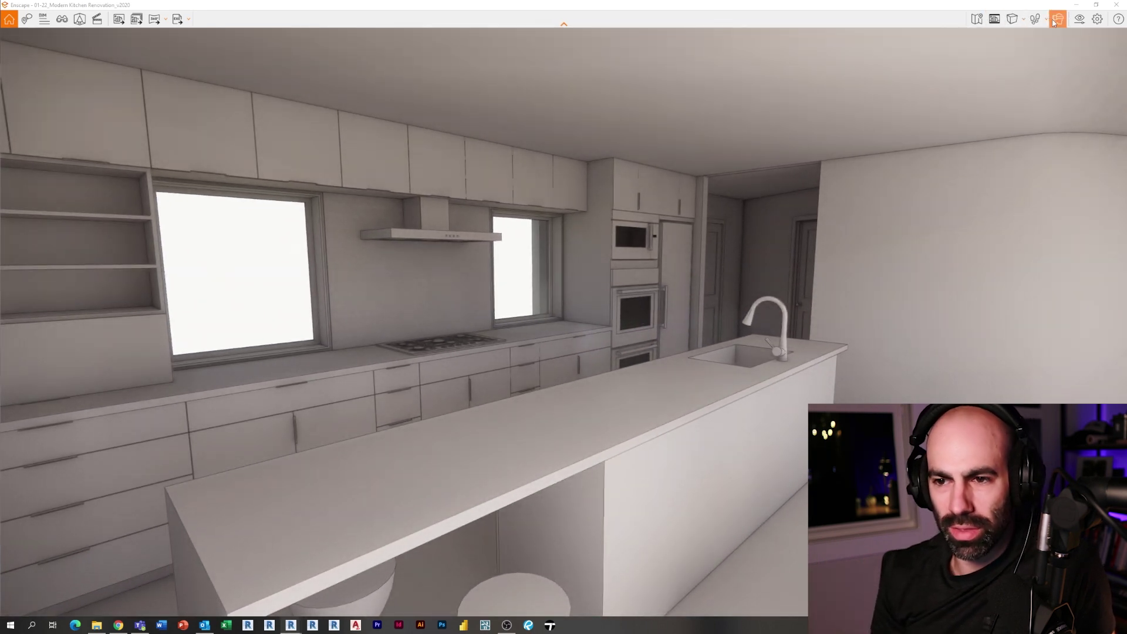
click(1079, 20)
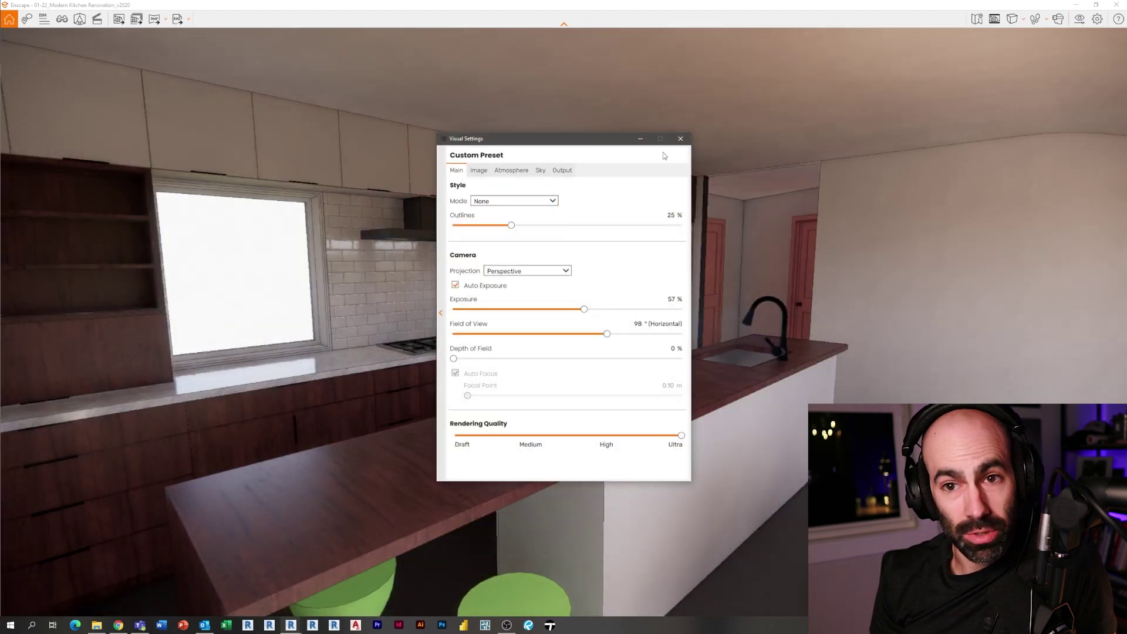
click(680, 138)
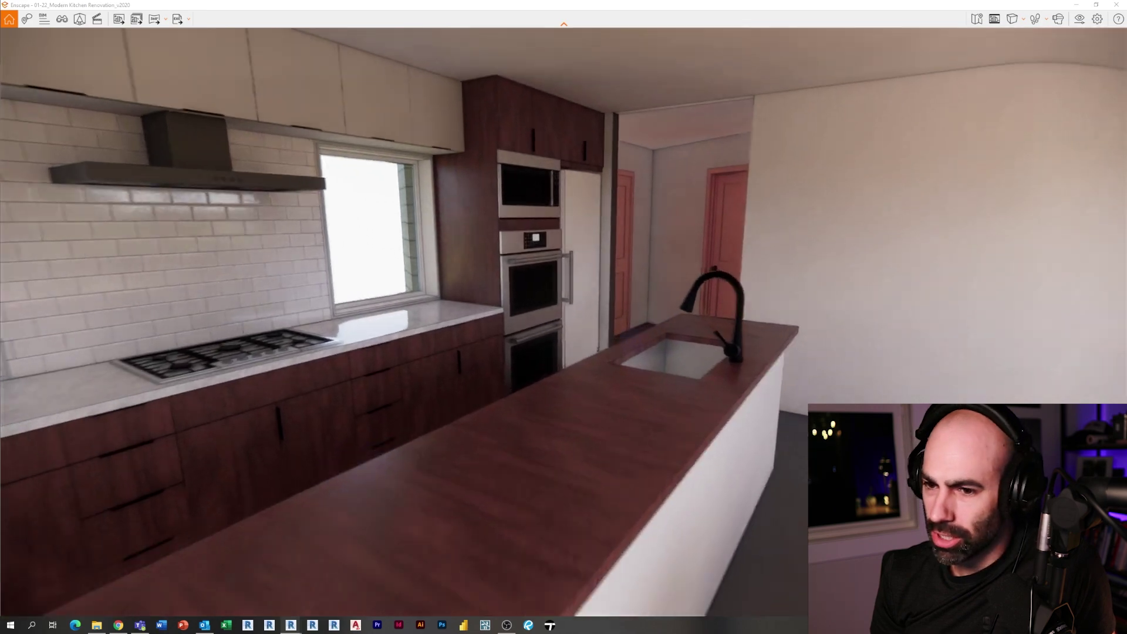
- Walk past the sink, island and ovens, then take Enscape out of full screen
key(w)
key(d)
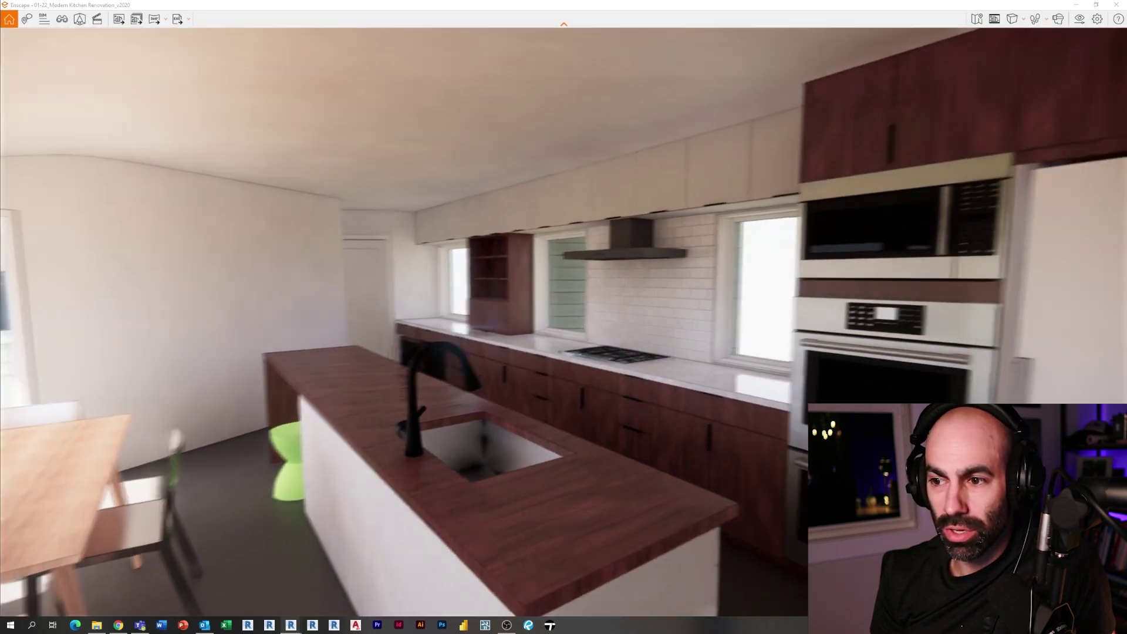
key(s)
key(a)
key(w)
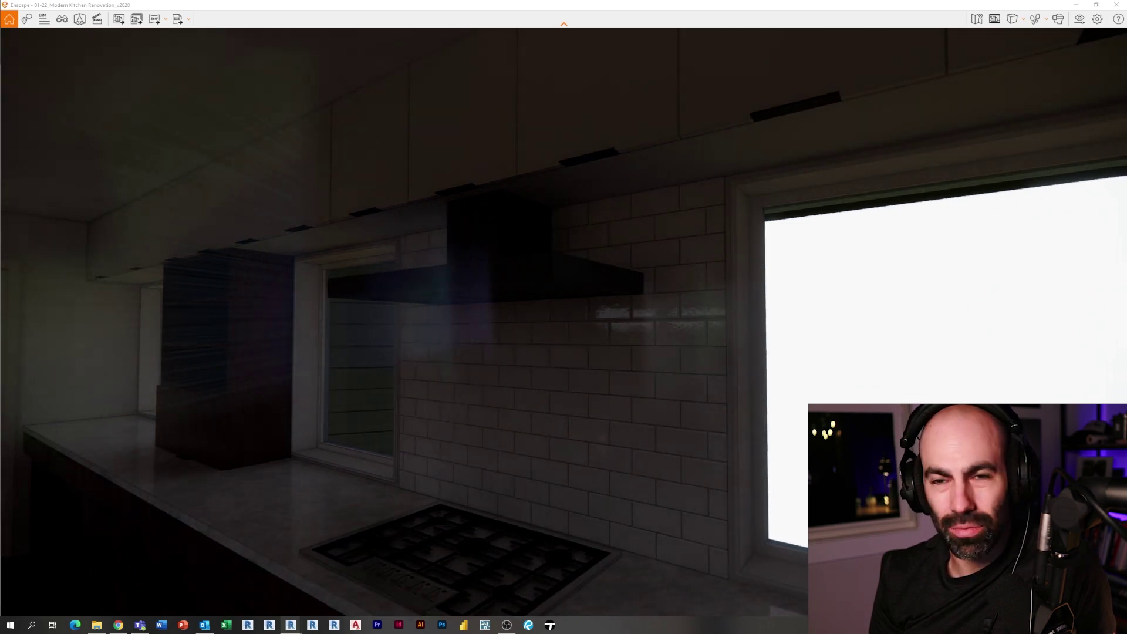
drag(707, 367, 564, 367)
key(s)
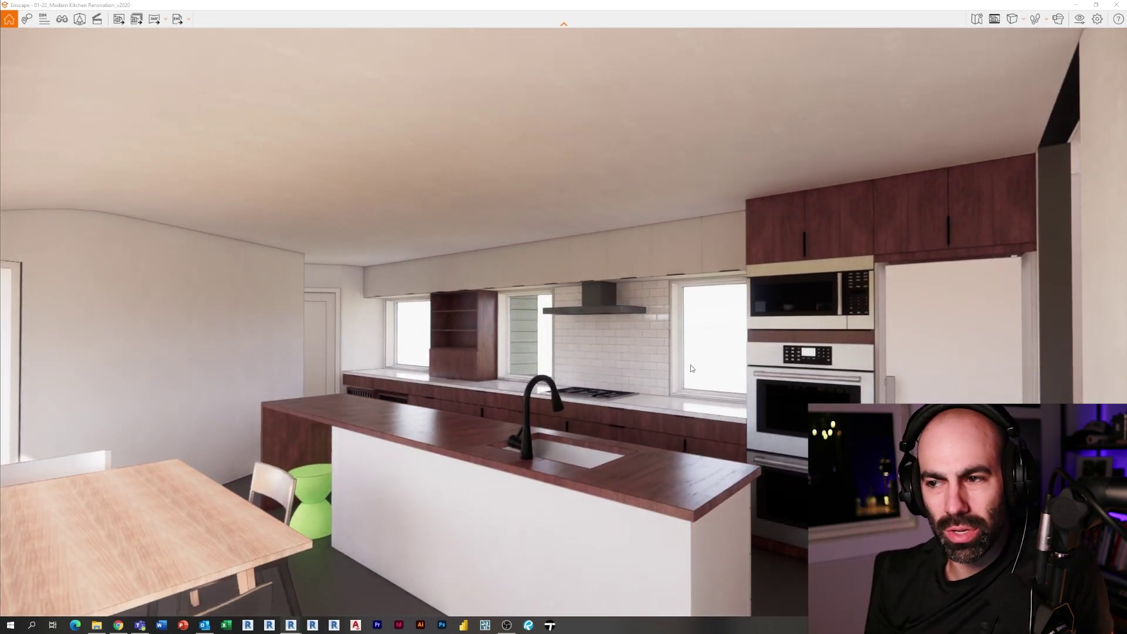
click(1096, 5)
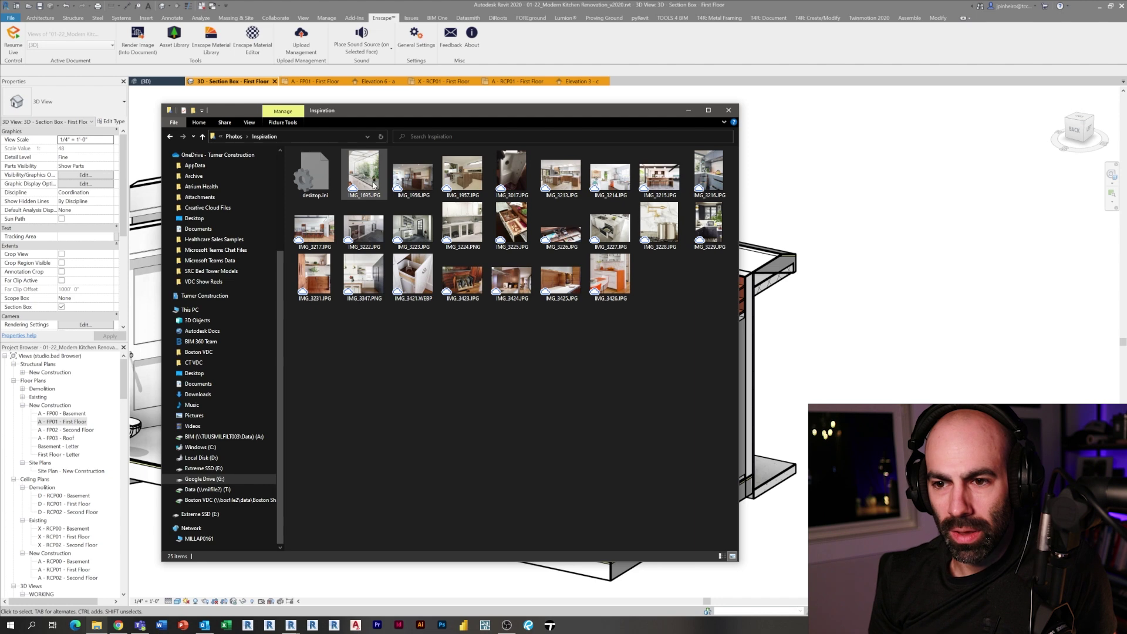
- Glance at IMG_1695.JPG, then open IMG_3217.JPG from the Inspiration folder
double_click(364, 176)
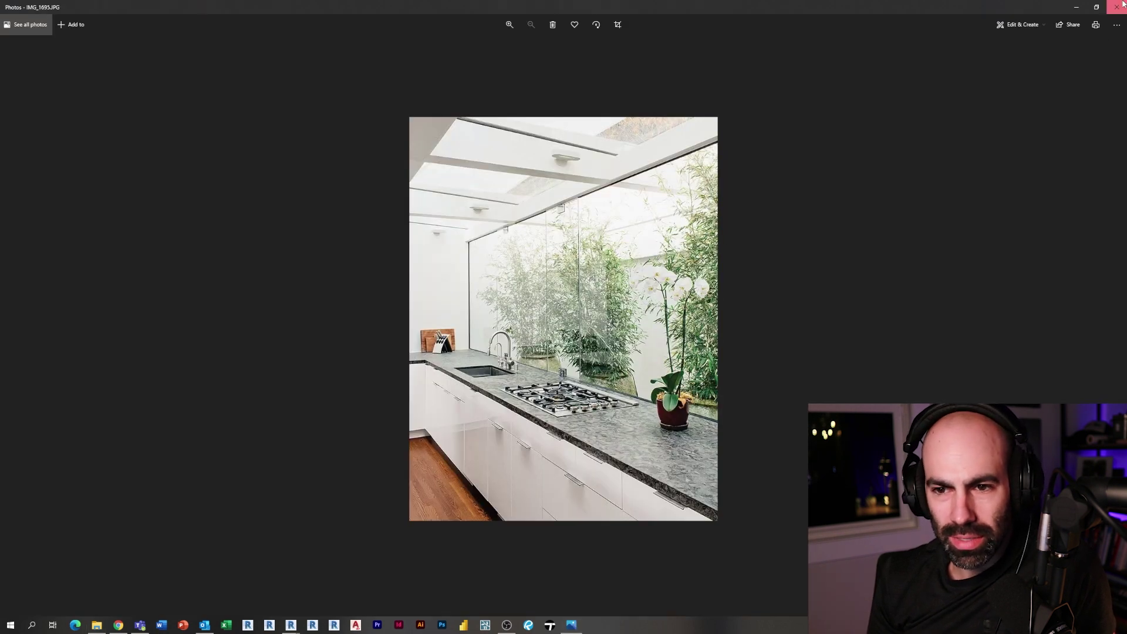
click(1119, 6)
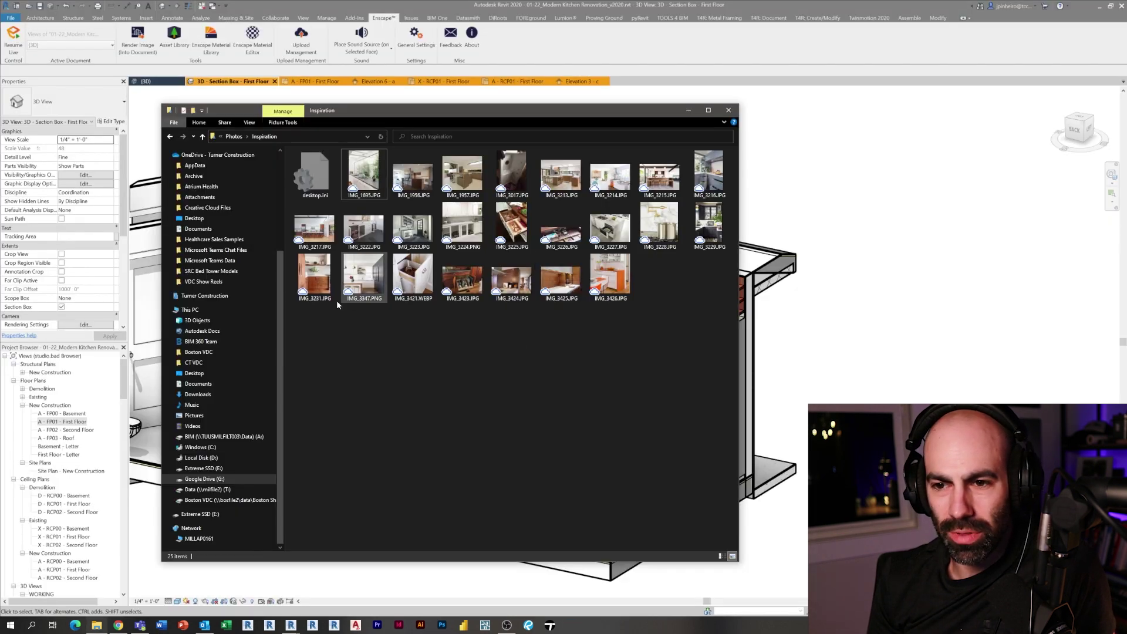
double_click(314, 228)
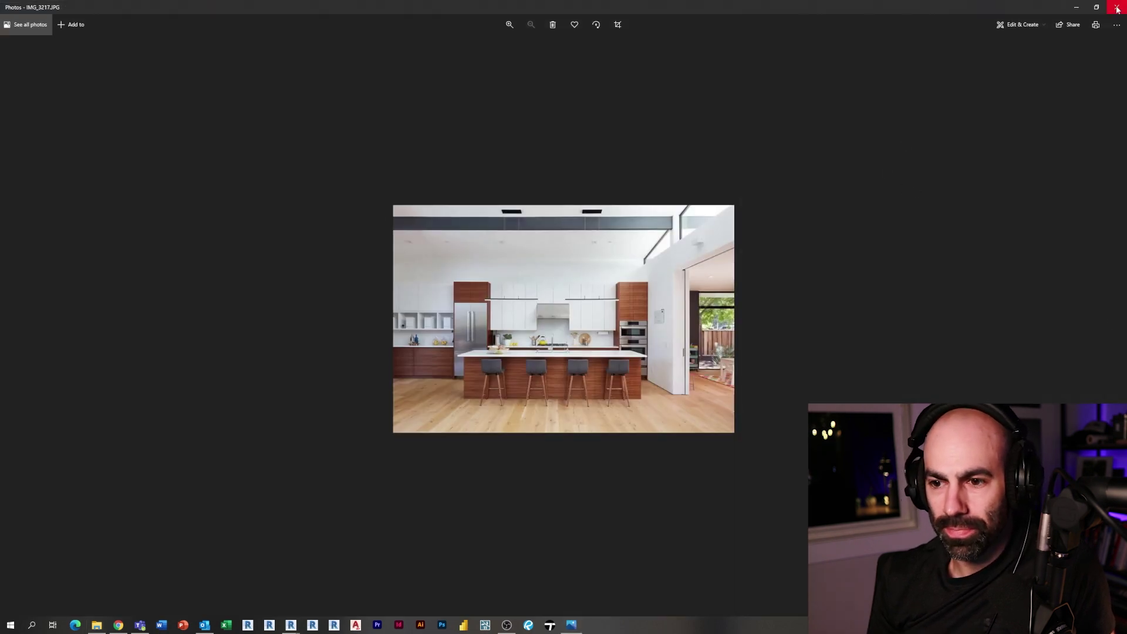
- Swap the cabinet material's appearance for Cherry - Semigloss from the Appearance Library's Wood category
click(1119, 7)
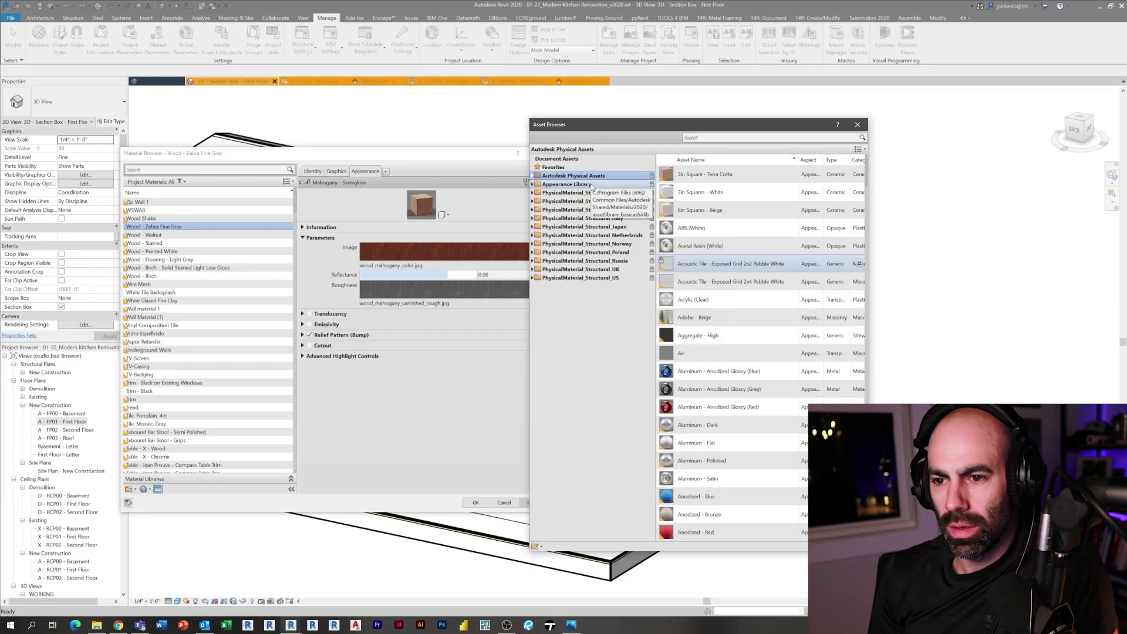
click(567, 184)
click(532, 183)
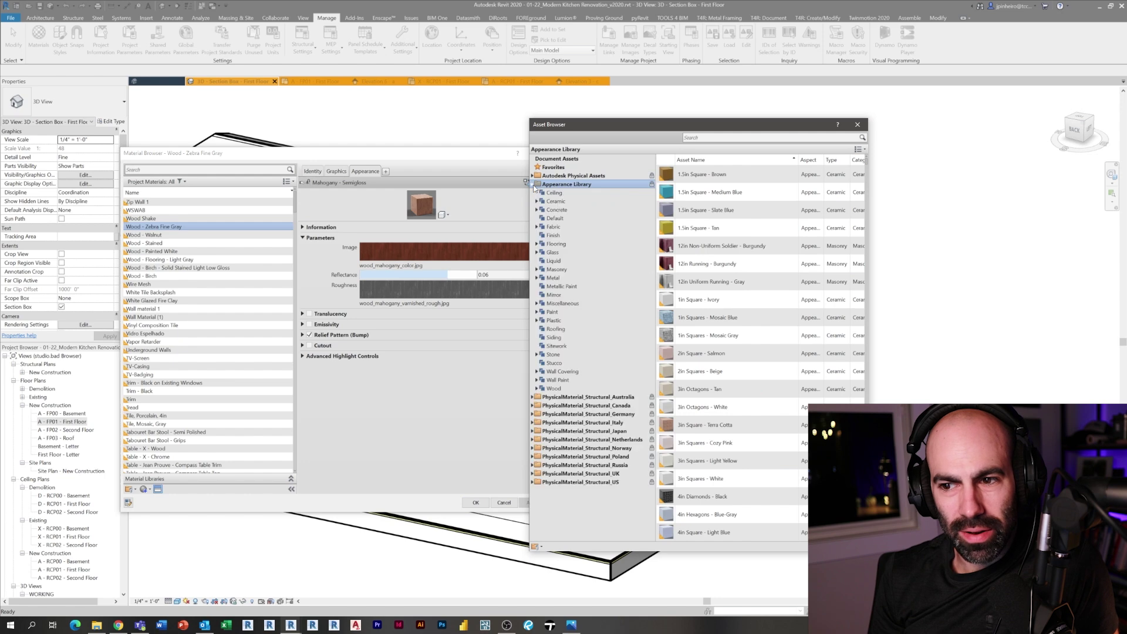
click(555, 389)
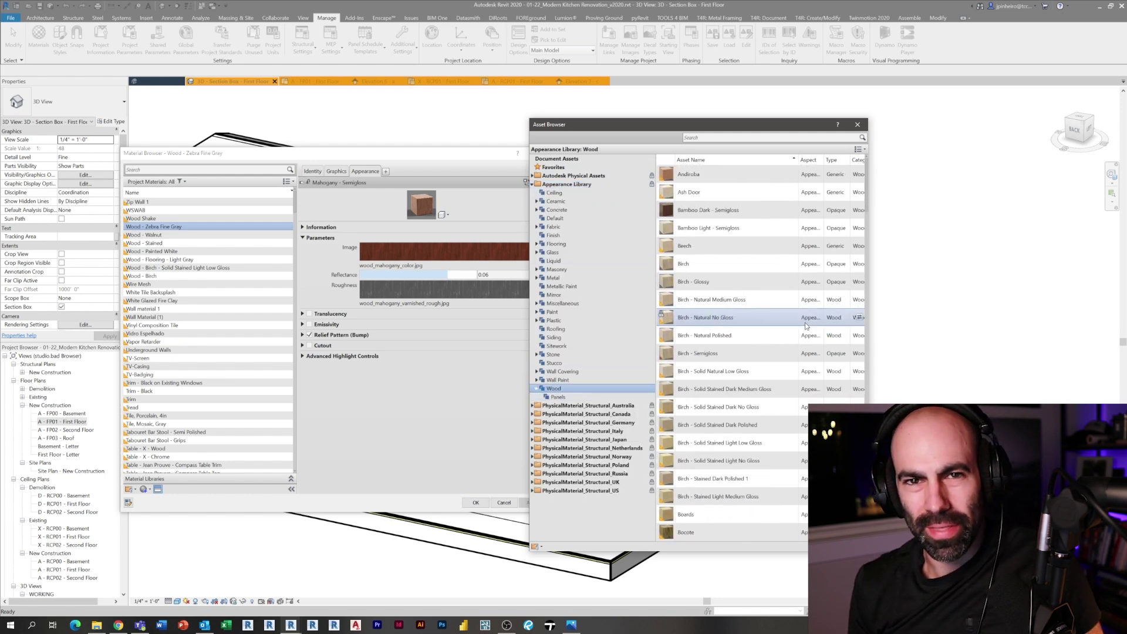
scroll(771, 316, down, 10)
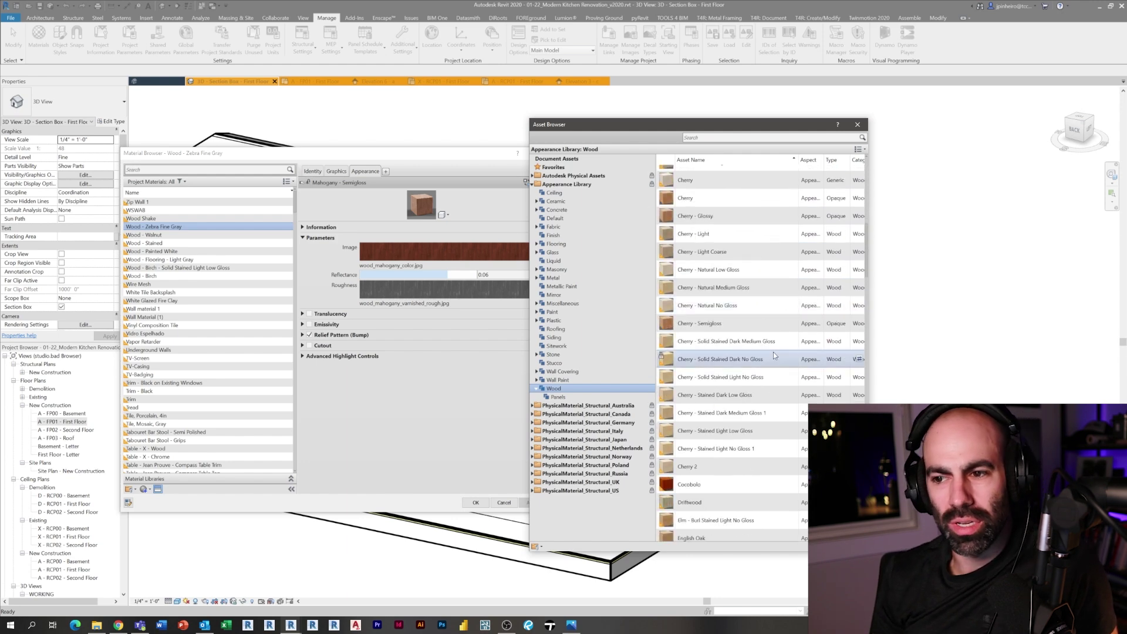
click(859, 323)
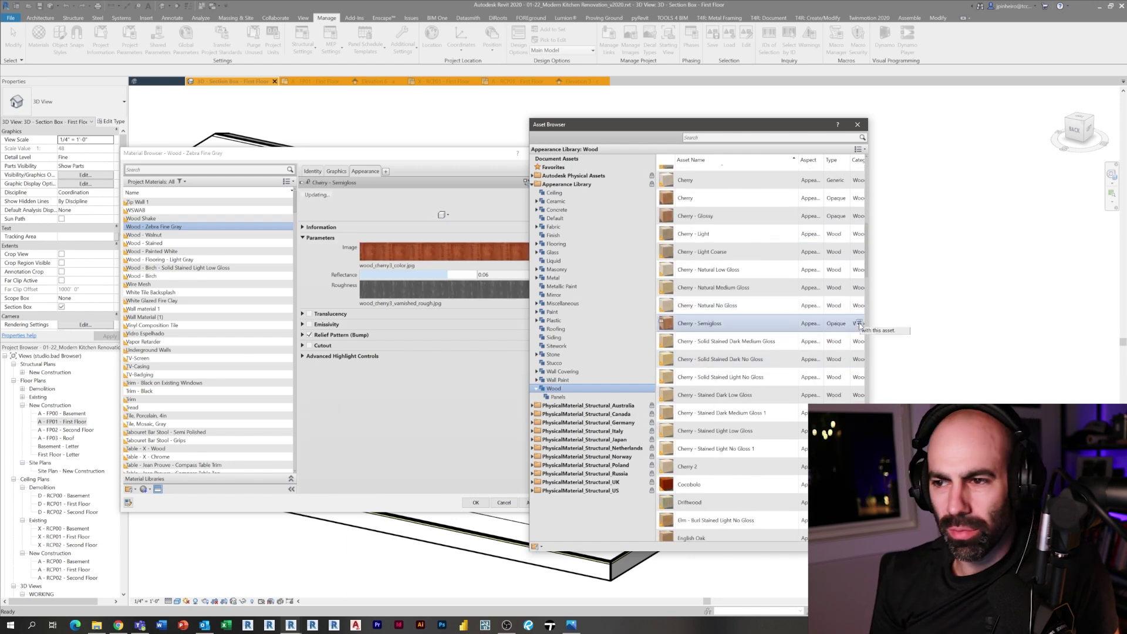
click(858, 124)
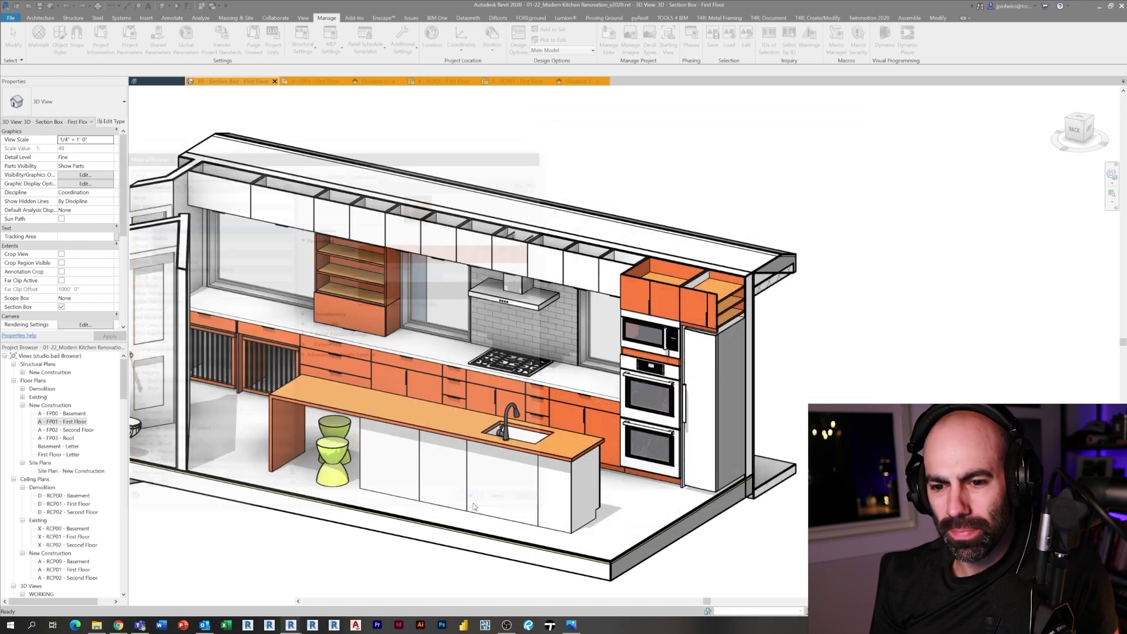
- Look around the Enscape render to check the cherry-wood cabinets and island
mouse_move(293, 627)
click(335, 588)
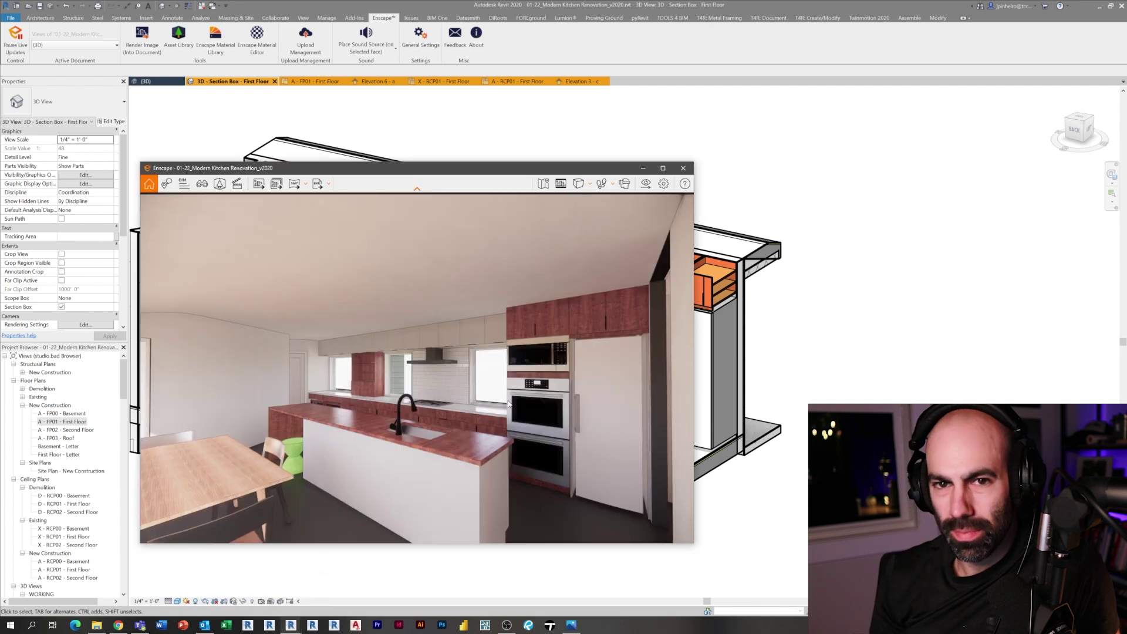
drag(531, 378, 541, 380)
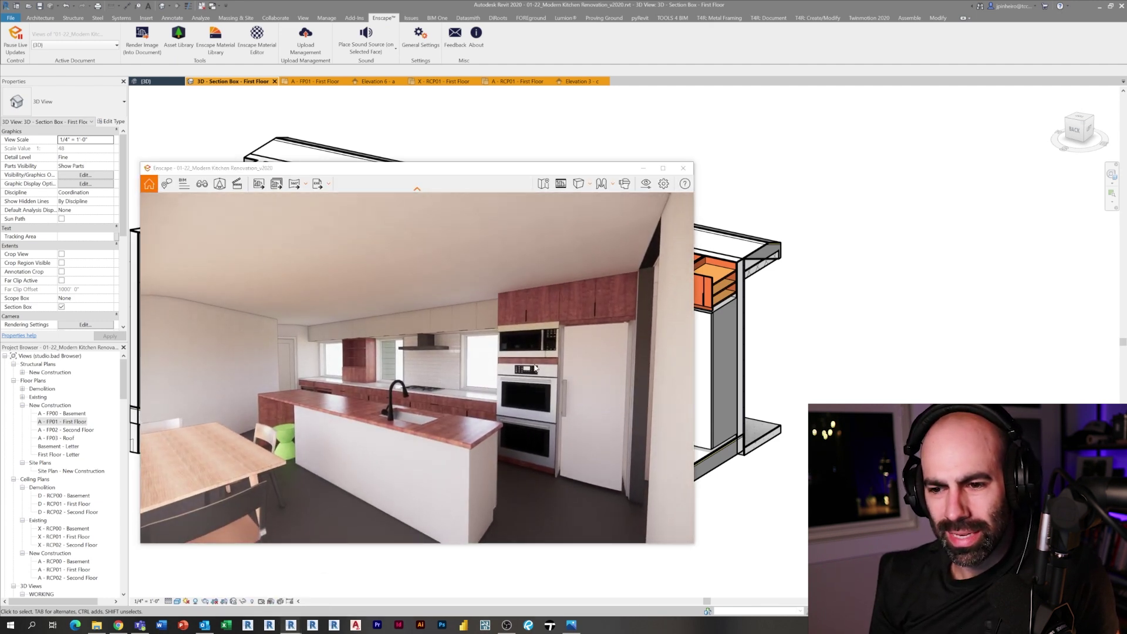
scroll(535, 368, up, 3)
scroll(535, 368, down, 1)
scroll(541, 358, down, 1)
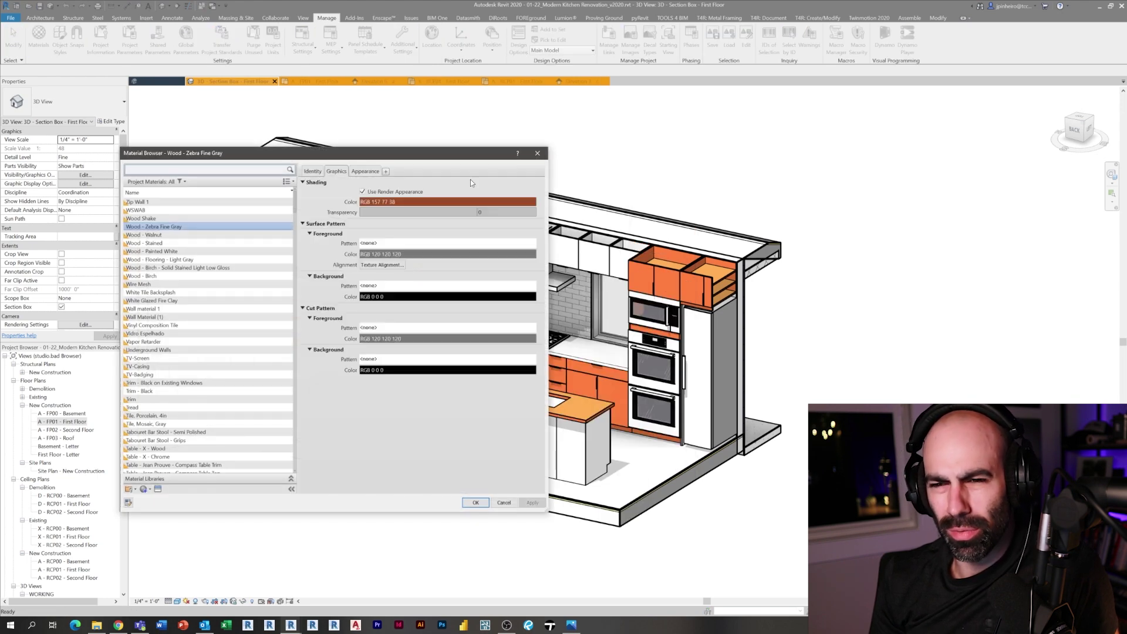
- Open the cherry color map's Texture Editor and adjust its sample height
click(367, 172)
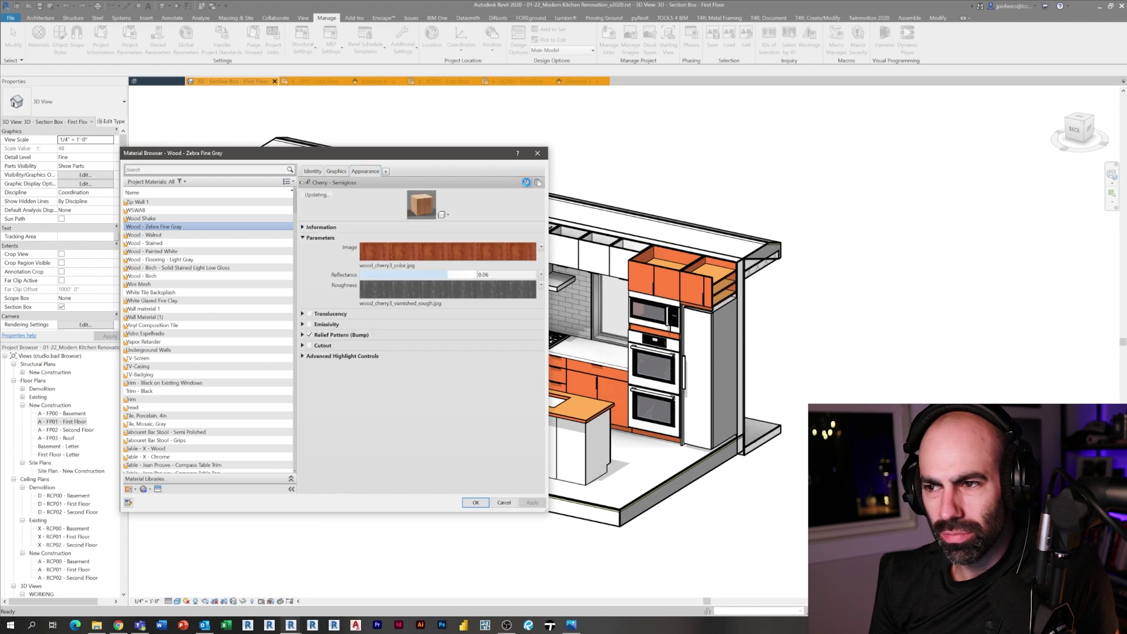
click(399, 253)
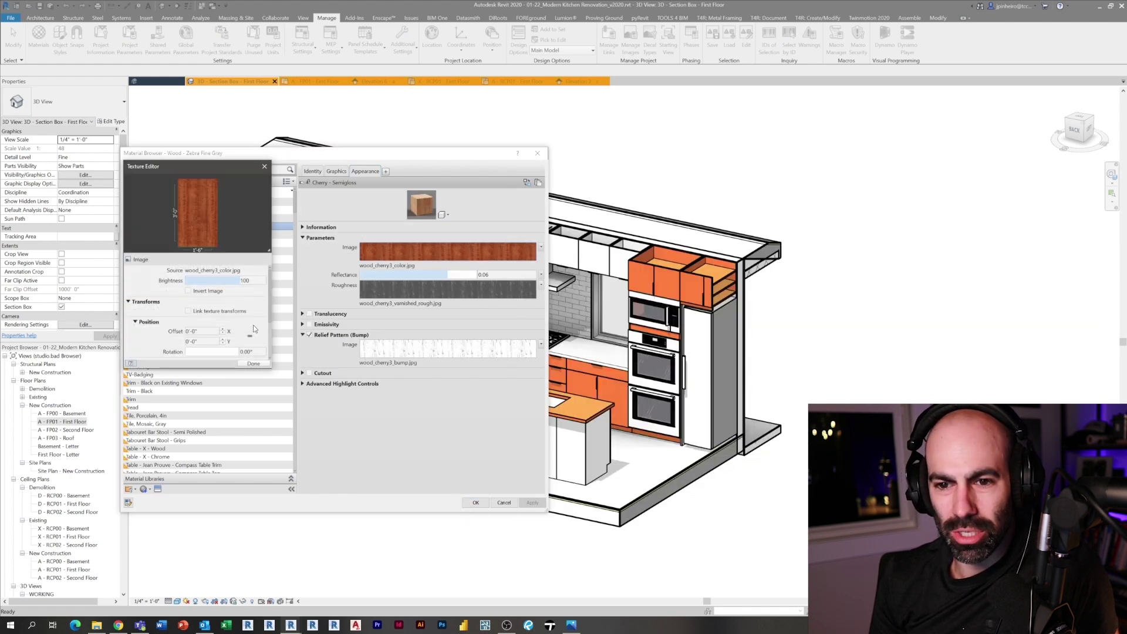
drag(270, 290, 266, 322)
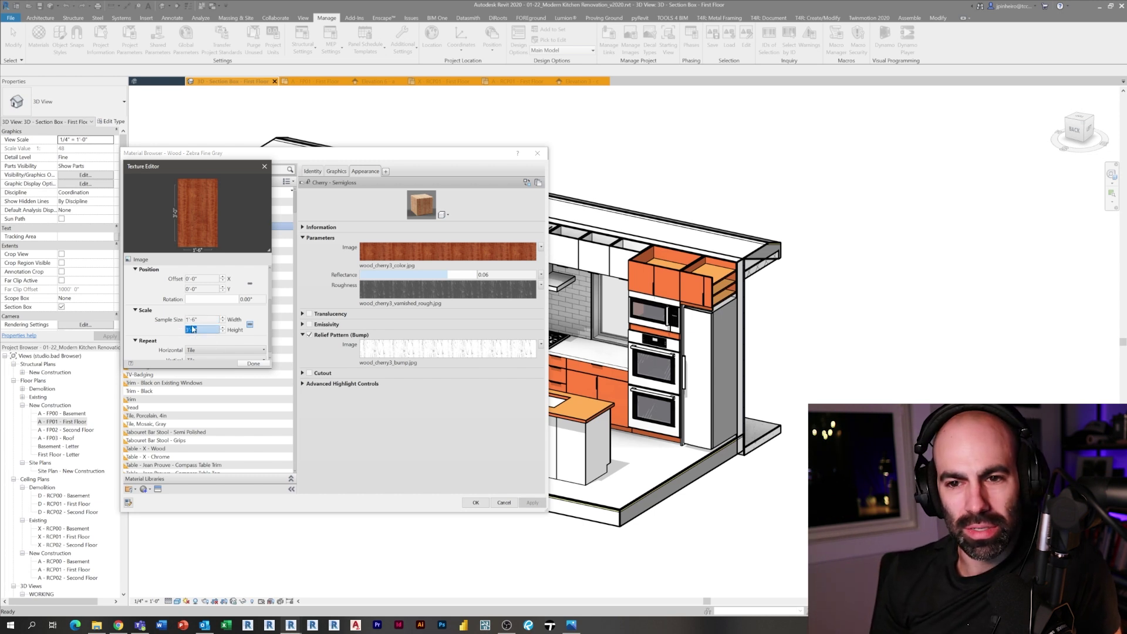
key(Return)
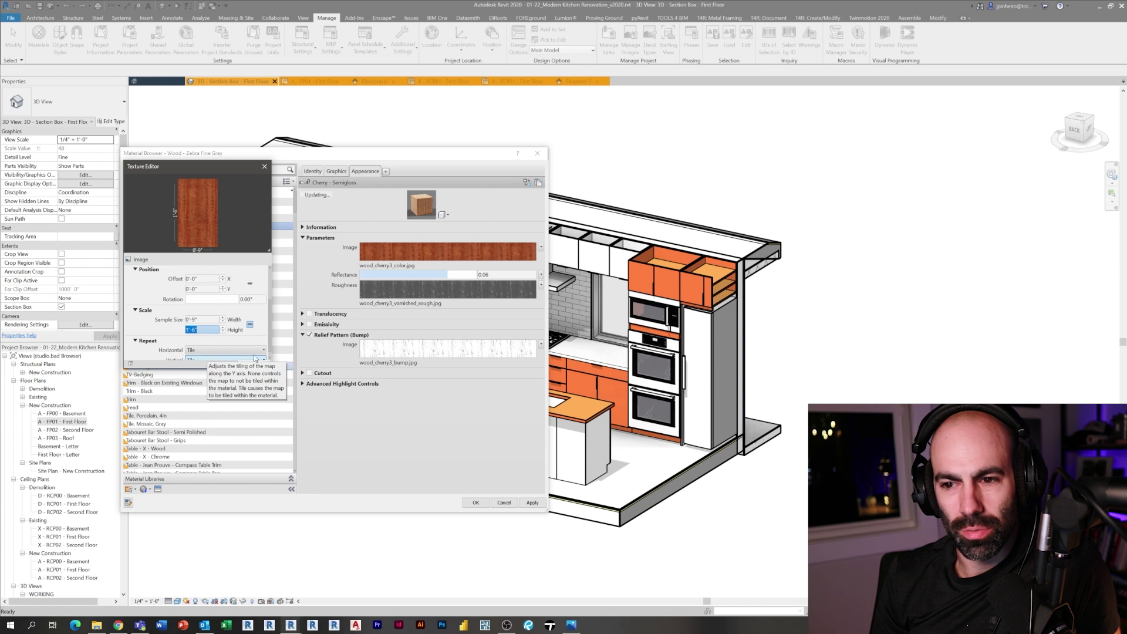
click(249, 363)
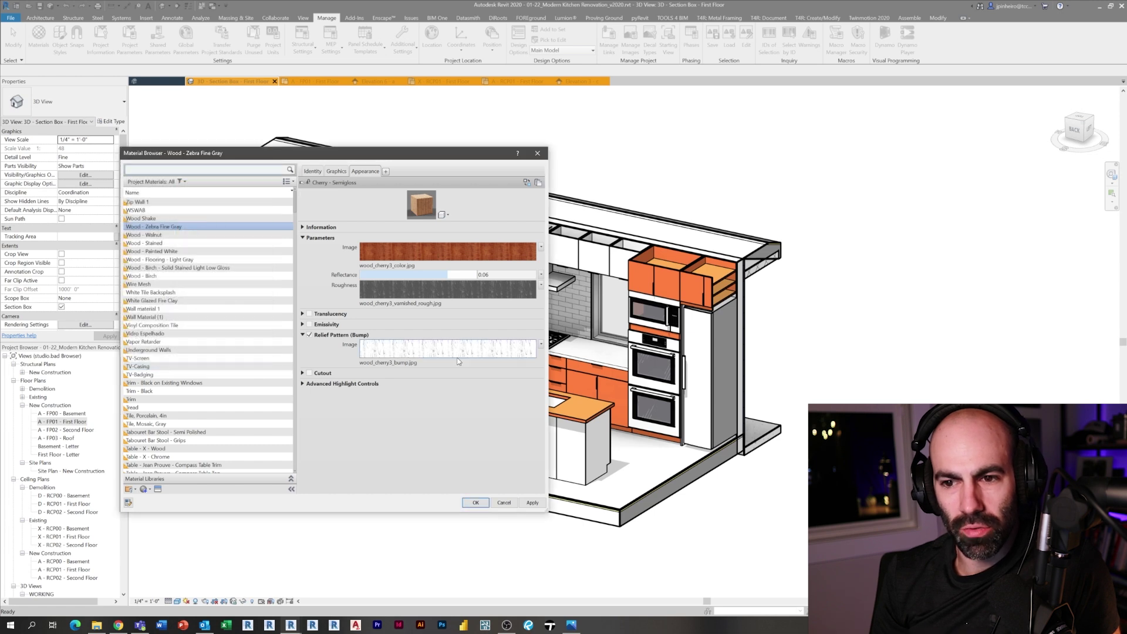
- Set the roughness and bump map sample sizes to 1'-6" by 1'-6"
click(411, 290)
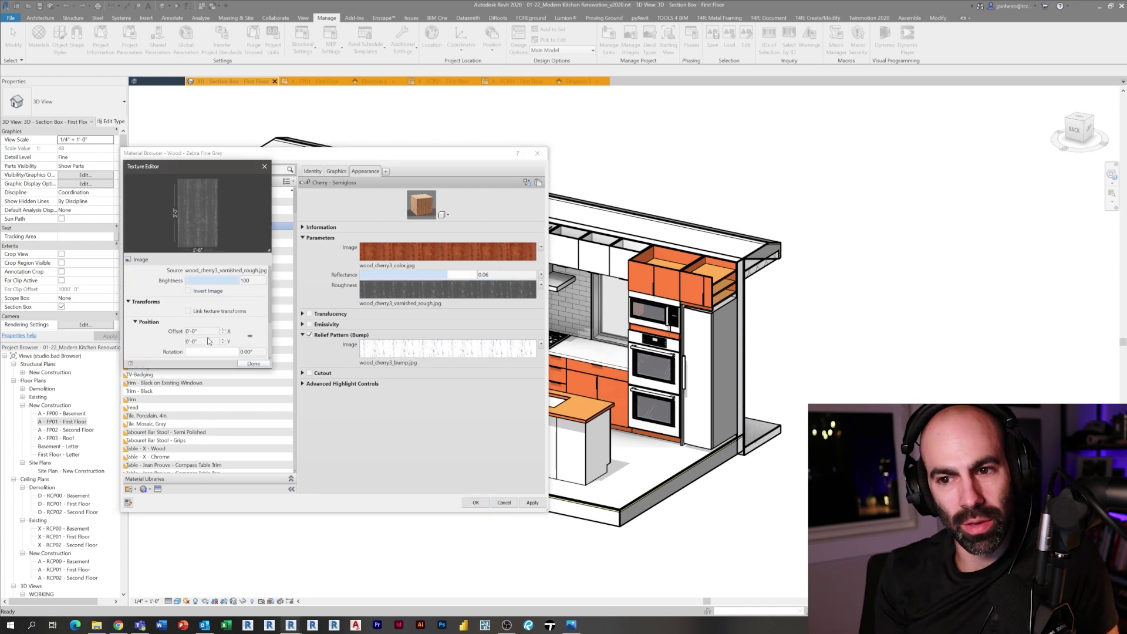
scroll(210, 341, down, 2)
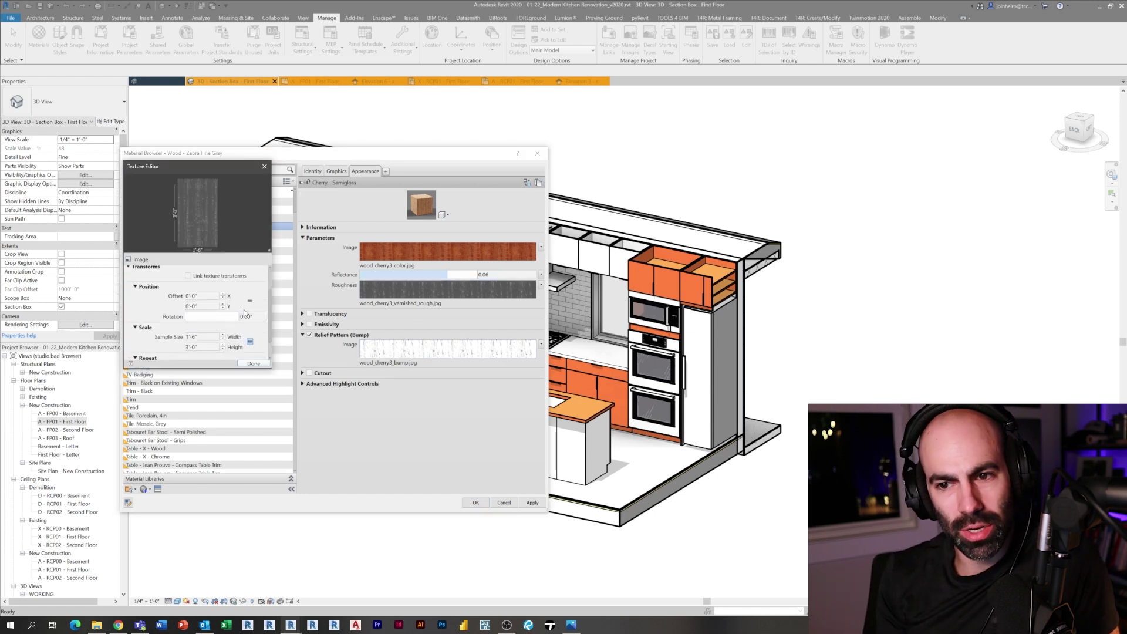
text(1'6")
click(251, 363)
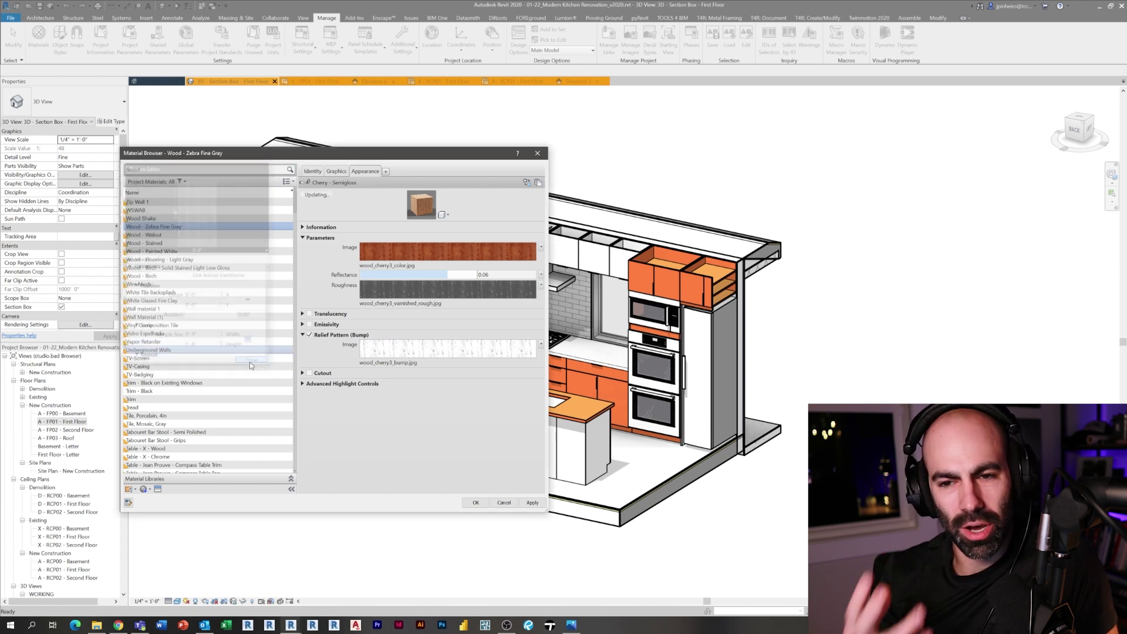
click(397, 351)
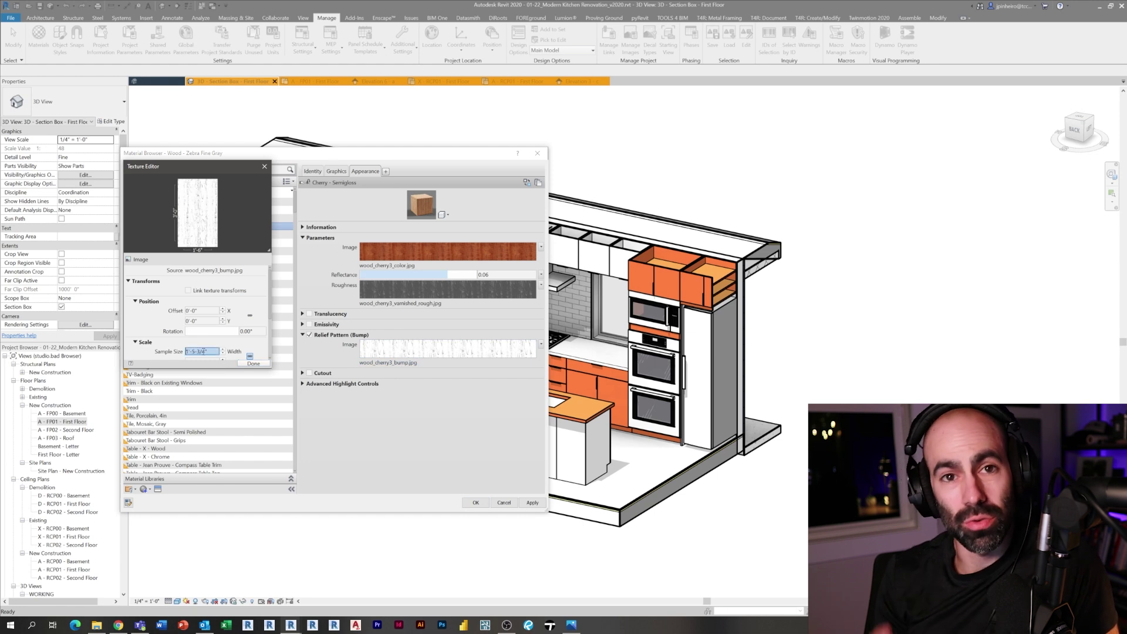
text(1'6")
key(Return)
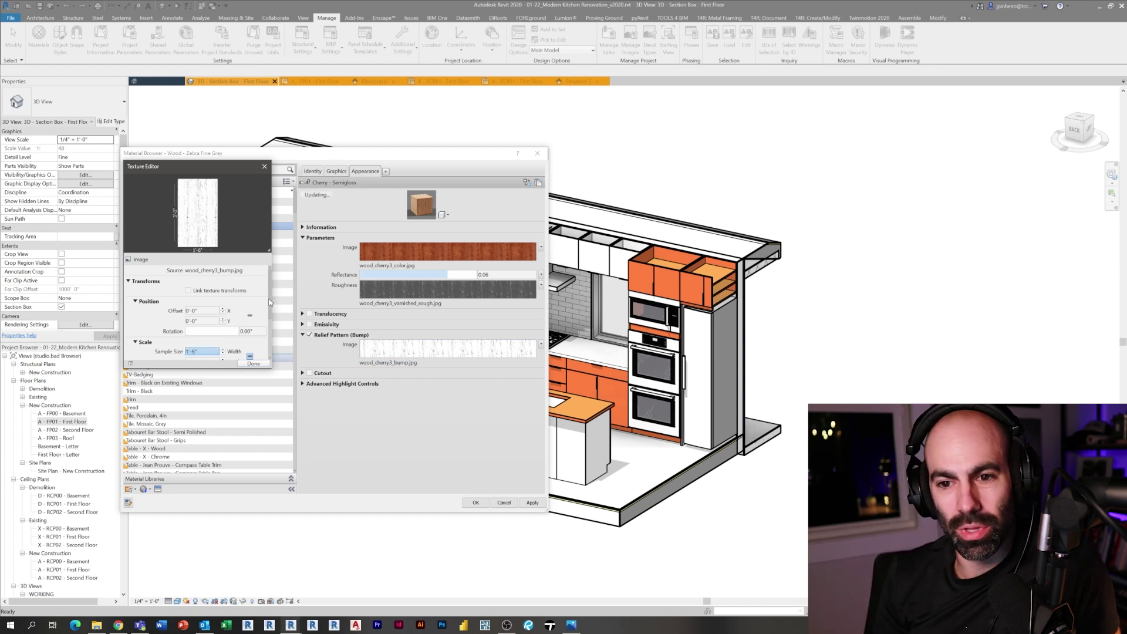
drag(269, 298, 269, 317)
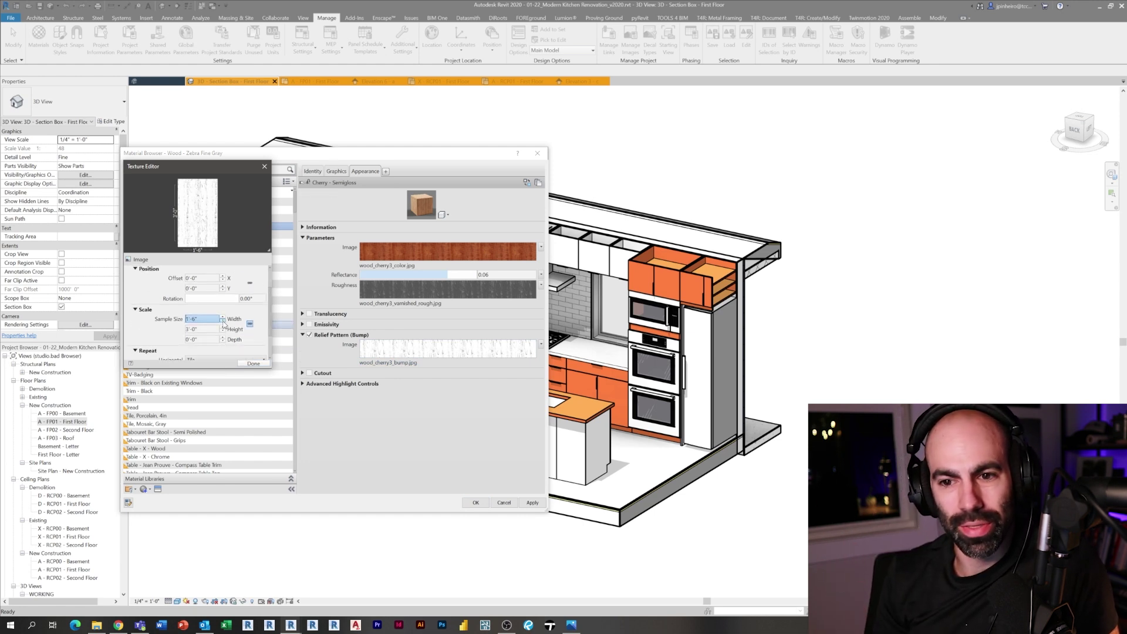
key(Tab)
text(1'-6")
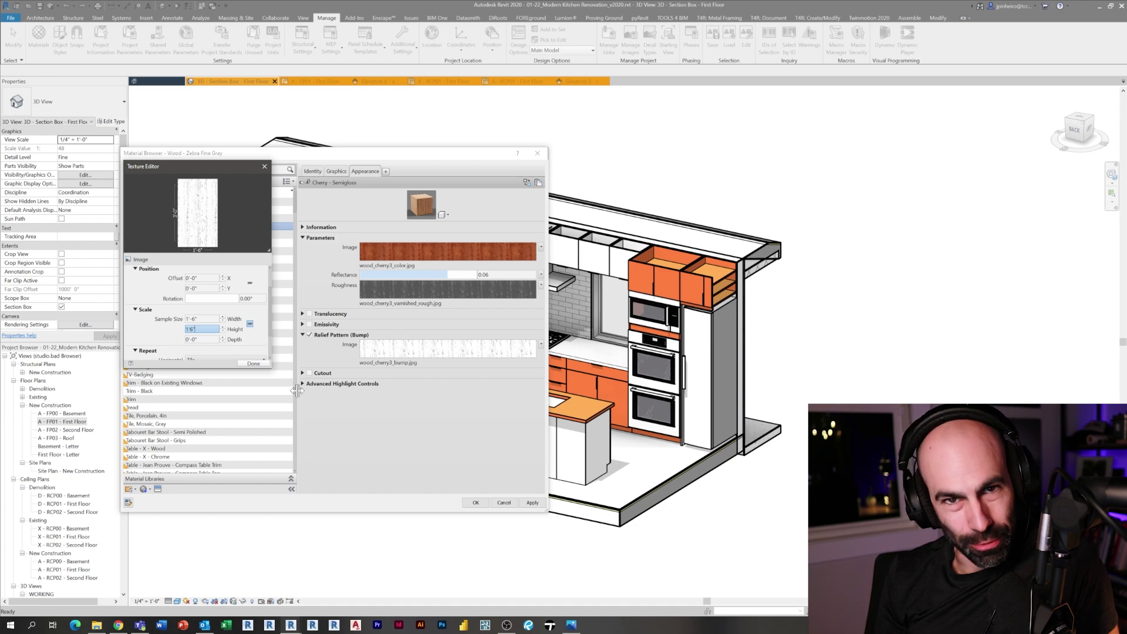
- In Enscape, look around the island toward the sink, faucet and ovens
mouse_move(291, 625)
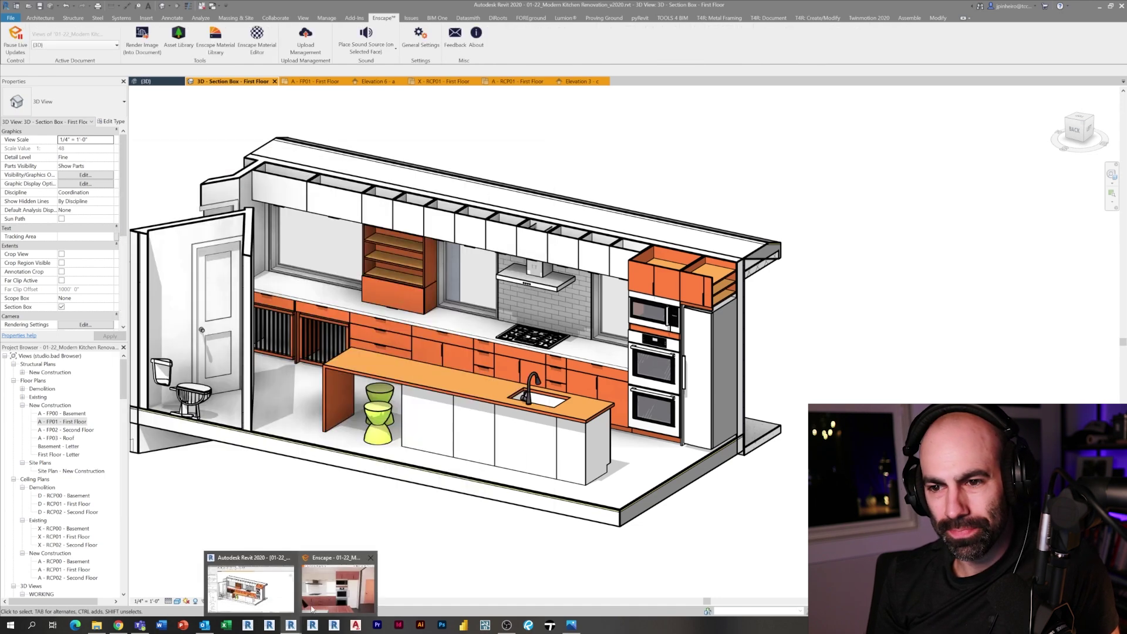
click(323, 595)
mouse_move(428, 421)
mouse_down()
mouse_move(393, 433)
mouse_move(405, 404)
mouse_move(431, 399)
mouse_move(352, 401)
mouse_move(399, 392)
mouse_move(426, 406)
mouse_up()
scroll(442, 397, down, 3)
scroll(442, 397, down, 2)
key(d)
key(a)
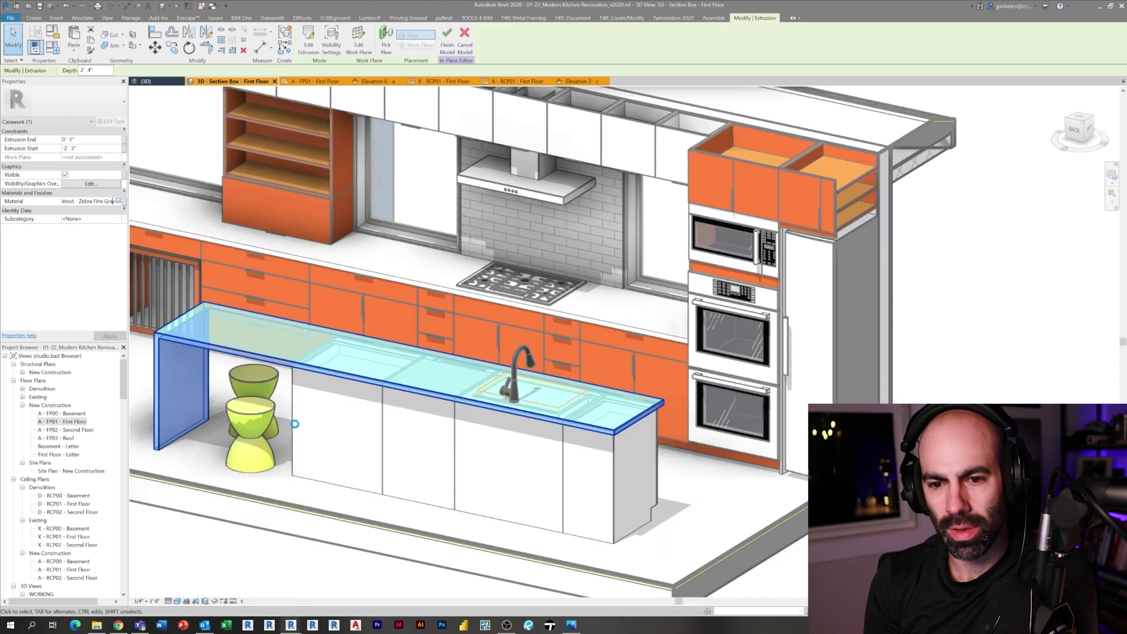
- Create a new material named Countertop - Island and show its appearance properties
click(118, 201)
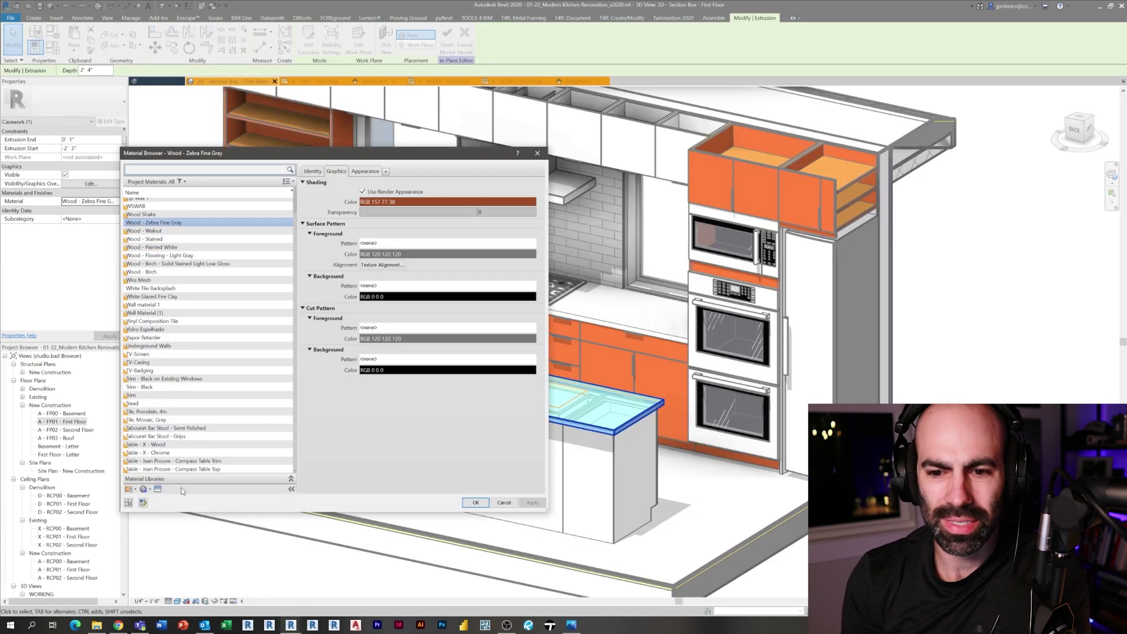
click(147, 490)
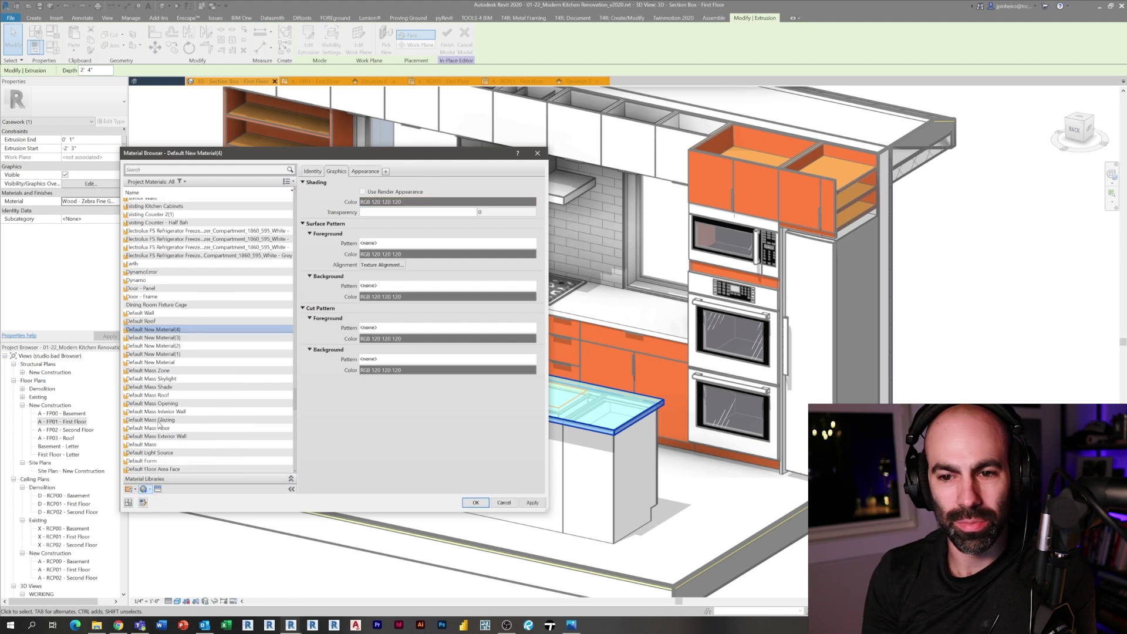
click(201, 356)
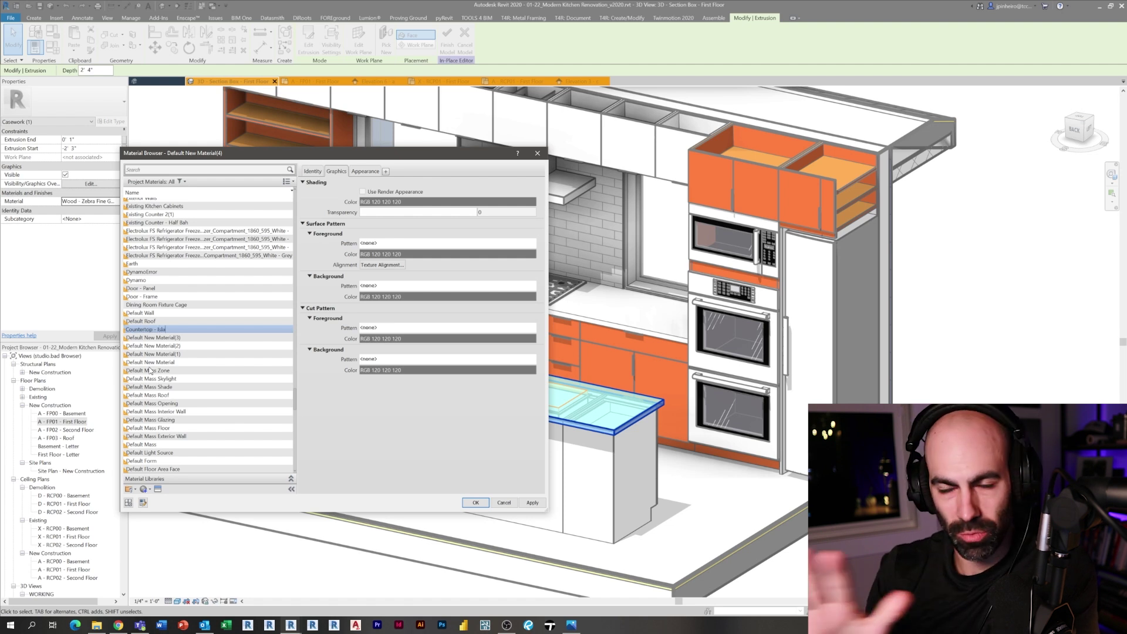
text(Countertop - Island)
key(Return)
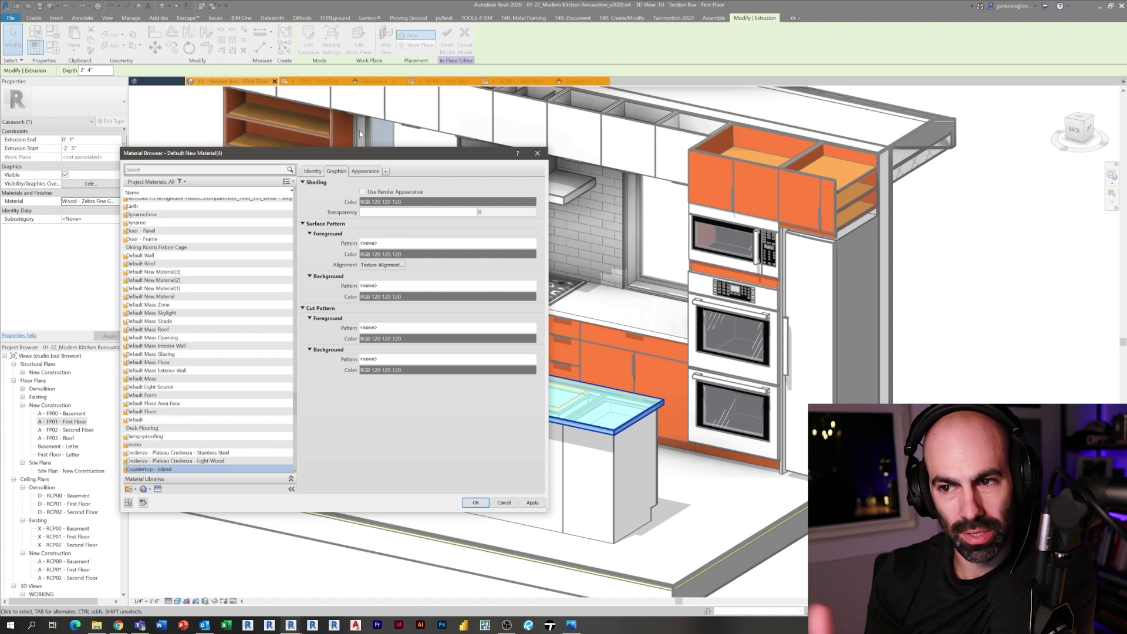
click(365, 171)
- Replace Countertop - Island's generic appearance with Concrete - Polished from the Concrete library
click(536, 184)
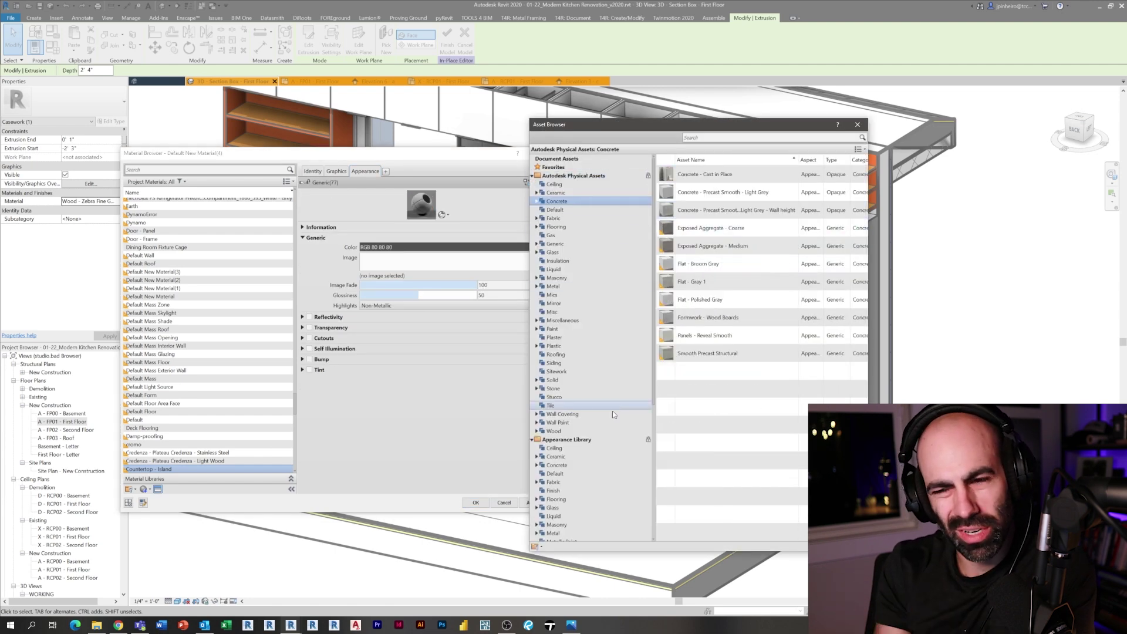
scroll(610, 435, down, 1)
click(586, 439)
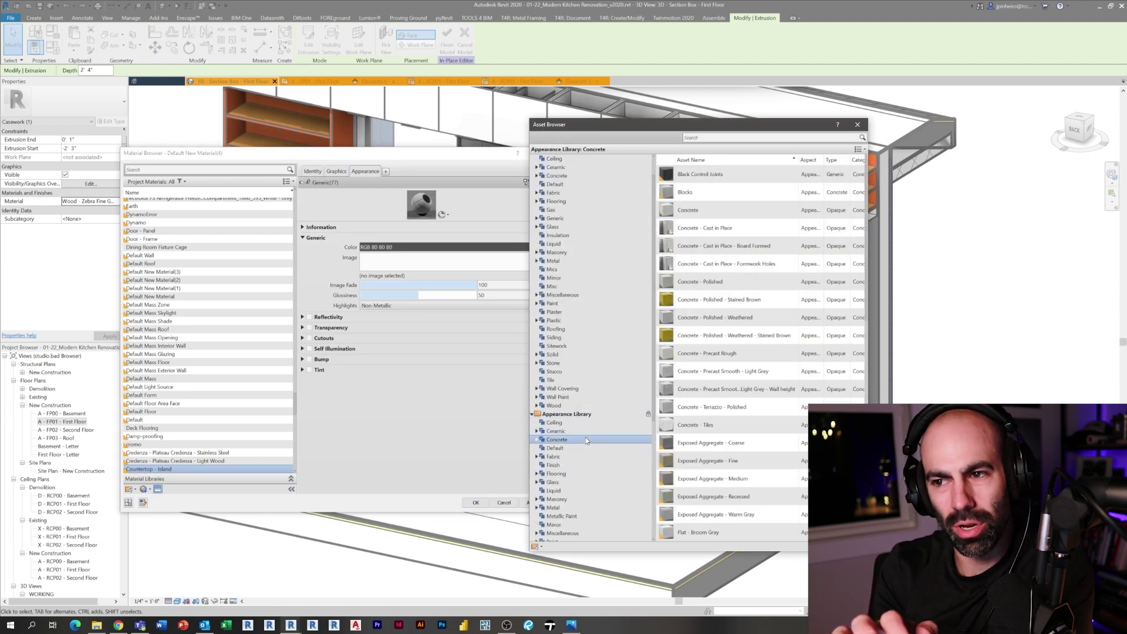
scroll(793, 388, down, 1)
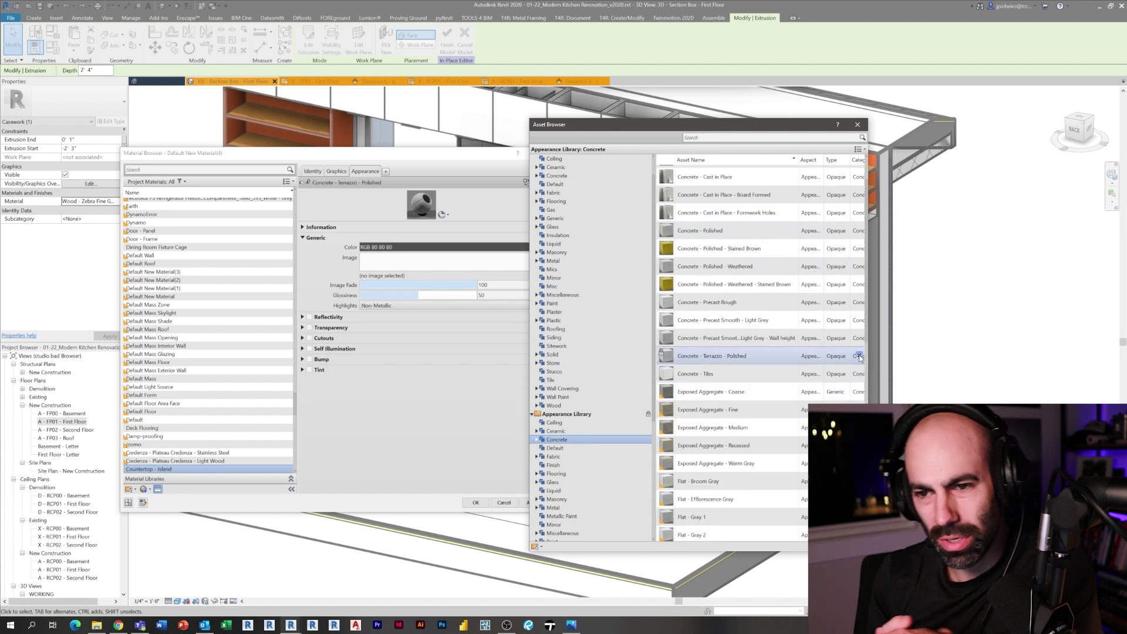
drag(423, 222, 422, 321)
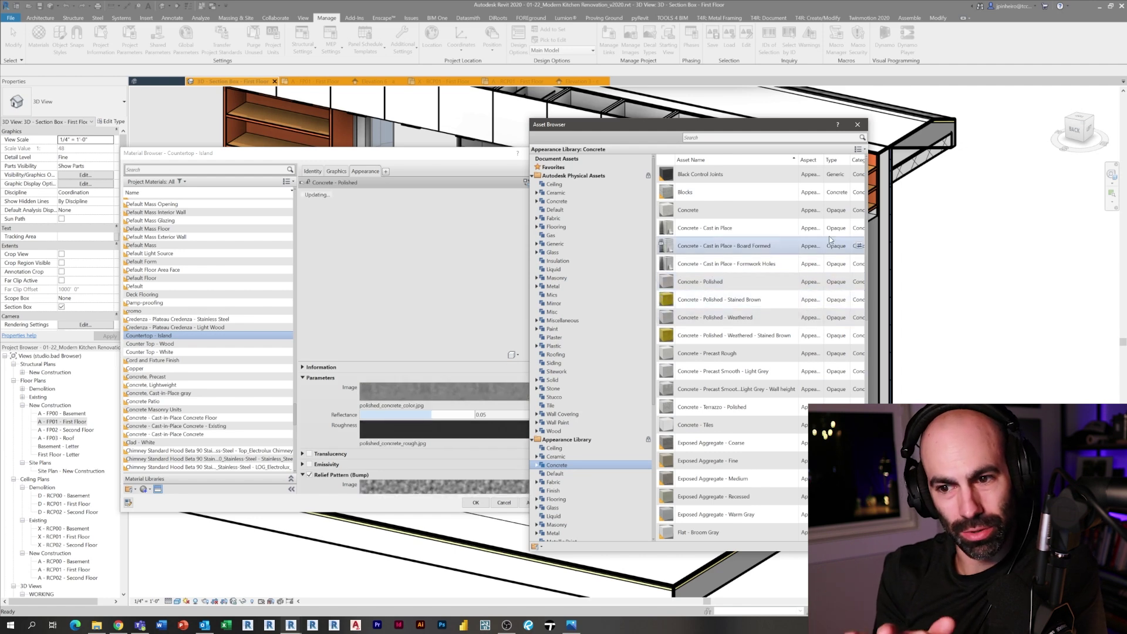
click(860, 125)
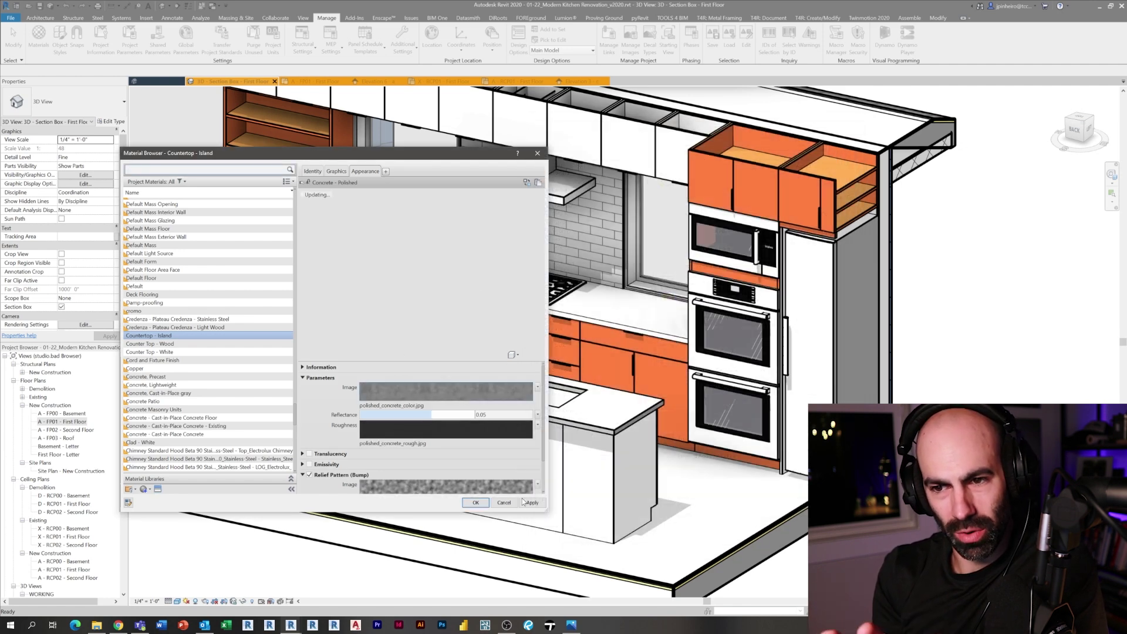
- Change the polished concrete's colour texture image to ConcreteBare0022_5_S - Dark.jpg
click(527, 503)
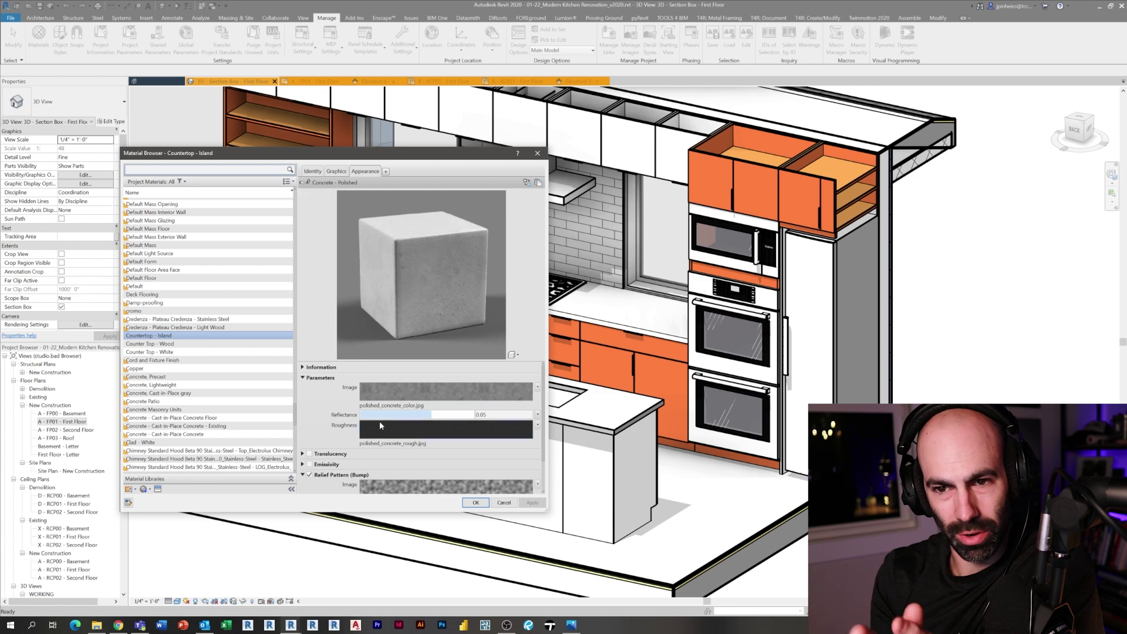
click(379, 395)
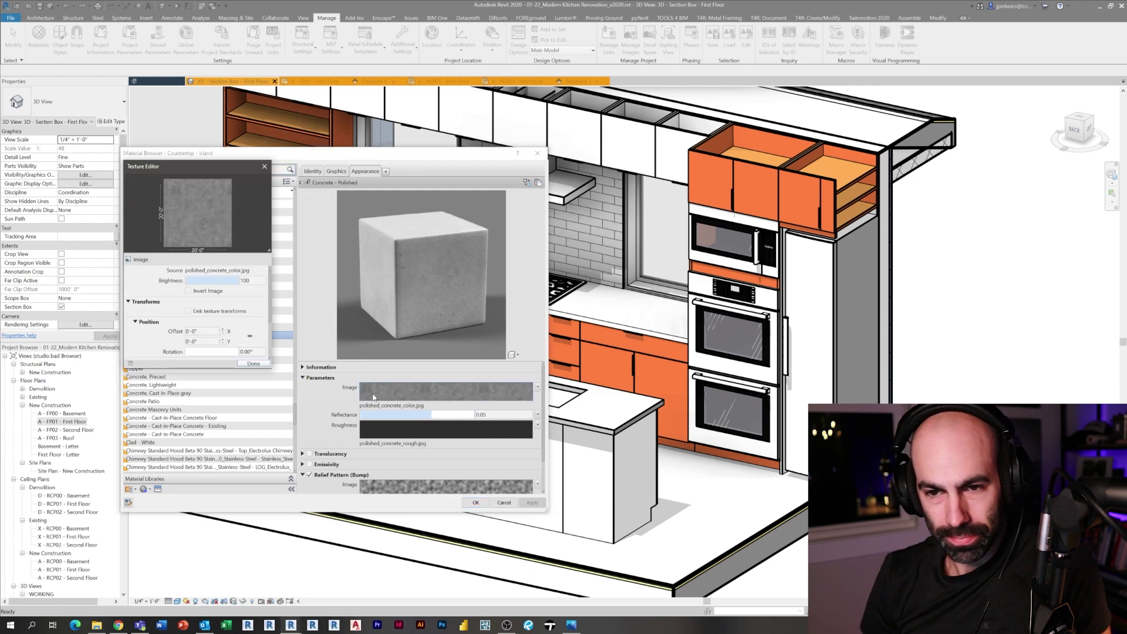
click(208, 271)
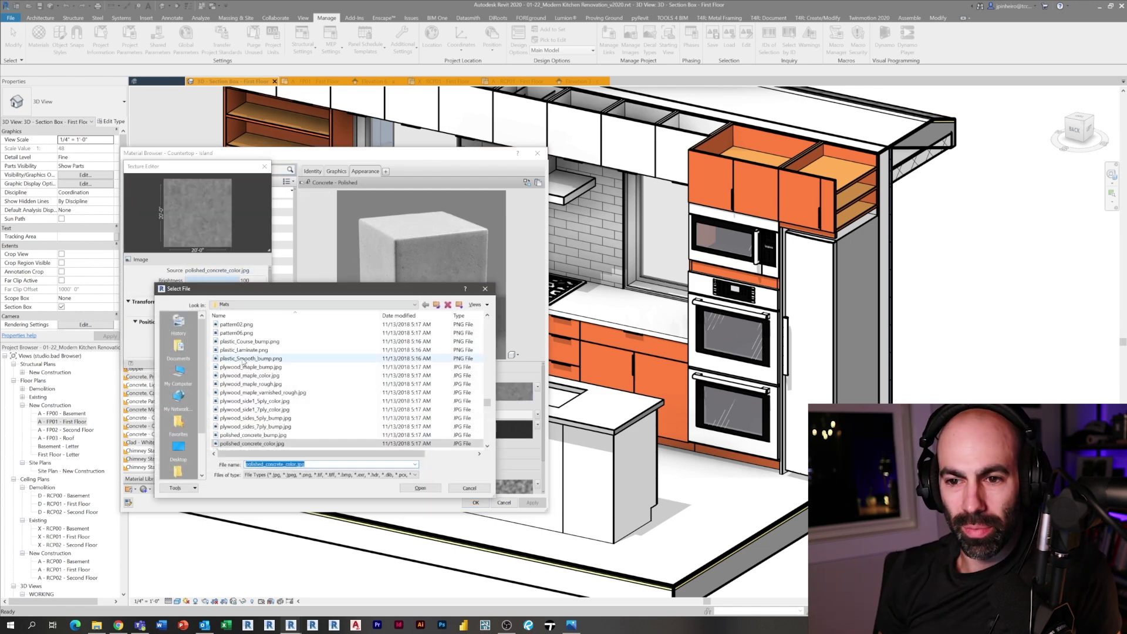
scroll(522, 359, down, 3)
scroll(512, 298, down, 3)
scroll(517, 299, down, 3)
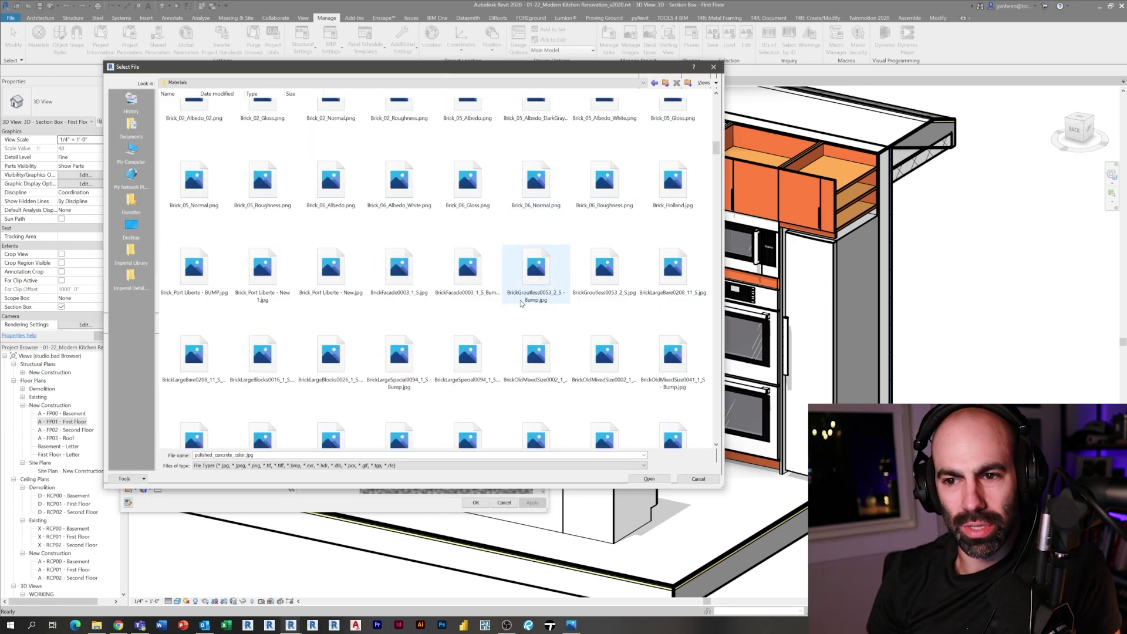
scroll(521, 301, up, 3)
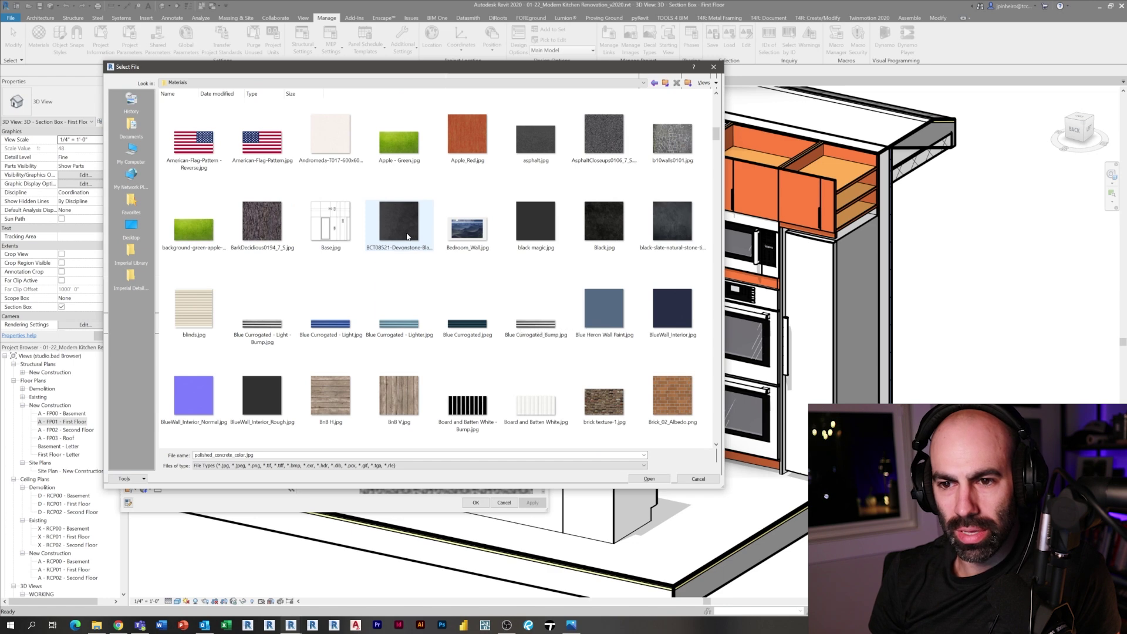
scroll(407, 237, down, 3)
scroll(410, 243, up, 3)
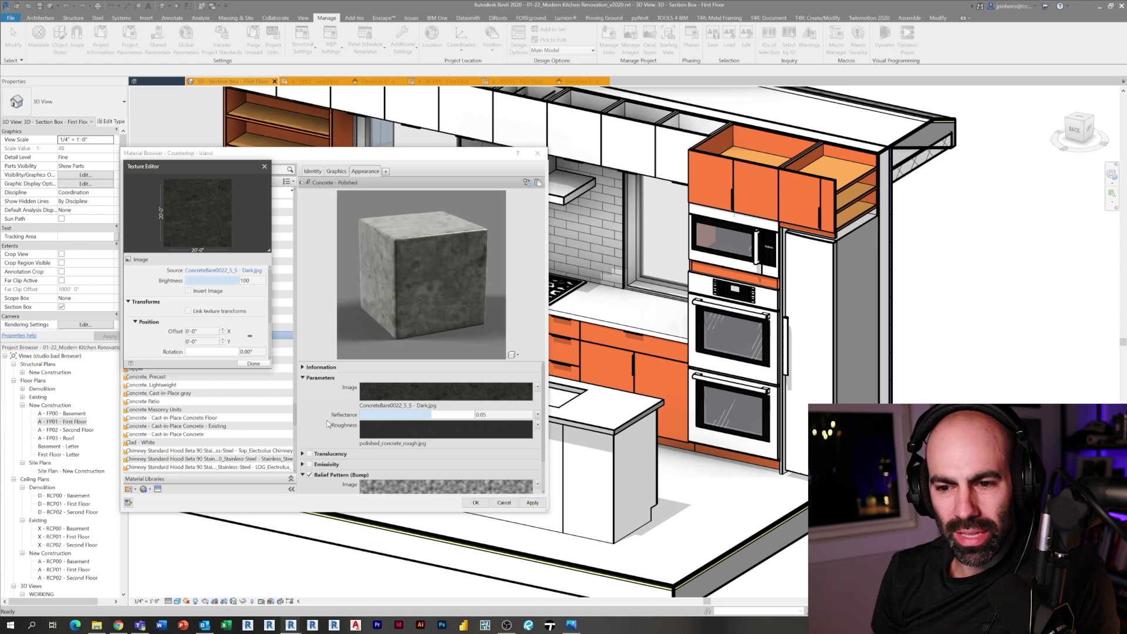
scroll(327, 424, down, 2)
scroll(349, 459, up, 2)
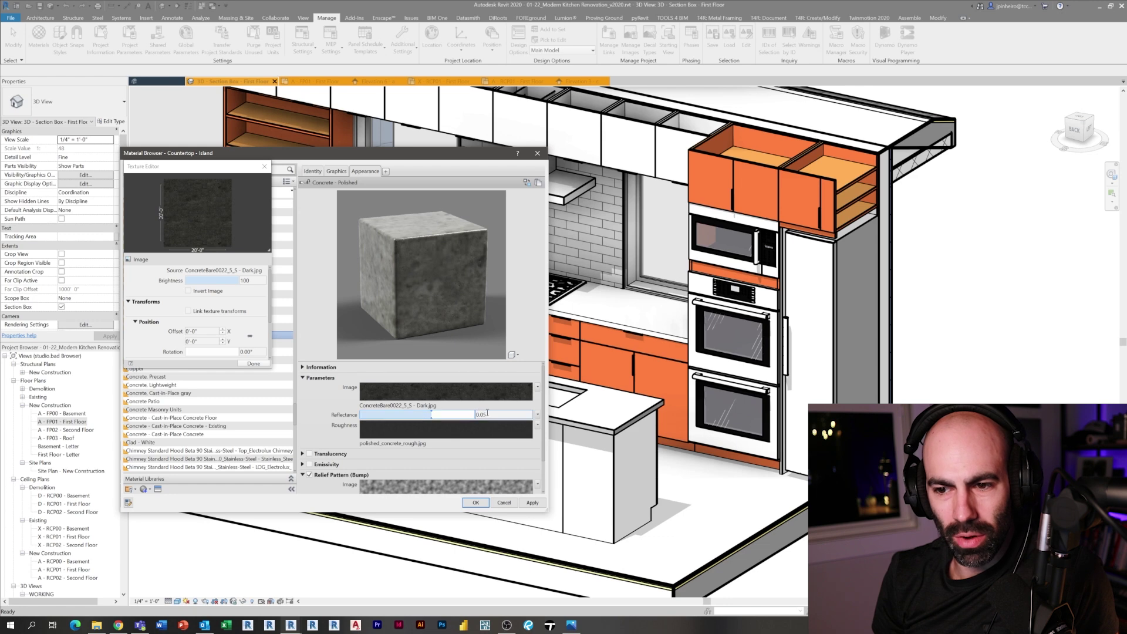
- Set reflectance to 0.06, close the Texture Editor and commit the Countertop - Island material
click(537, 414)
drag(406, 416, 446, 416)
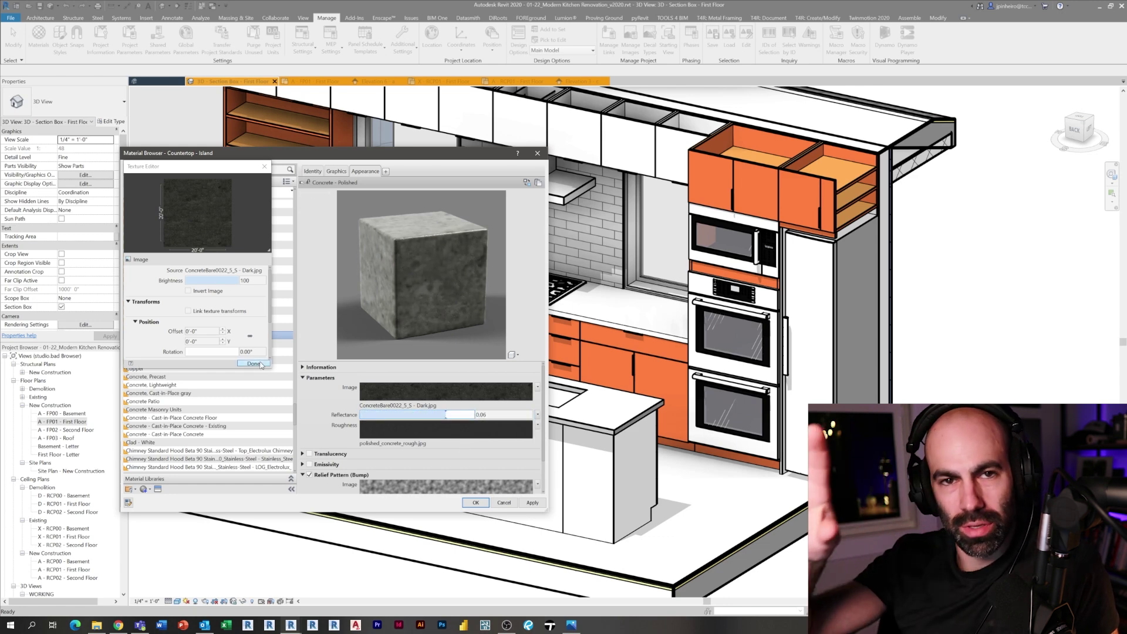
click(265, 167)
scroll(531, 458, down, 2)
click(315, 437)
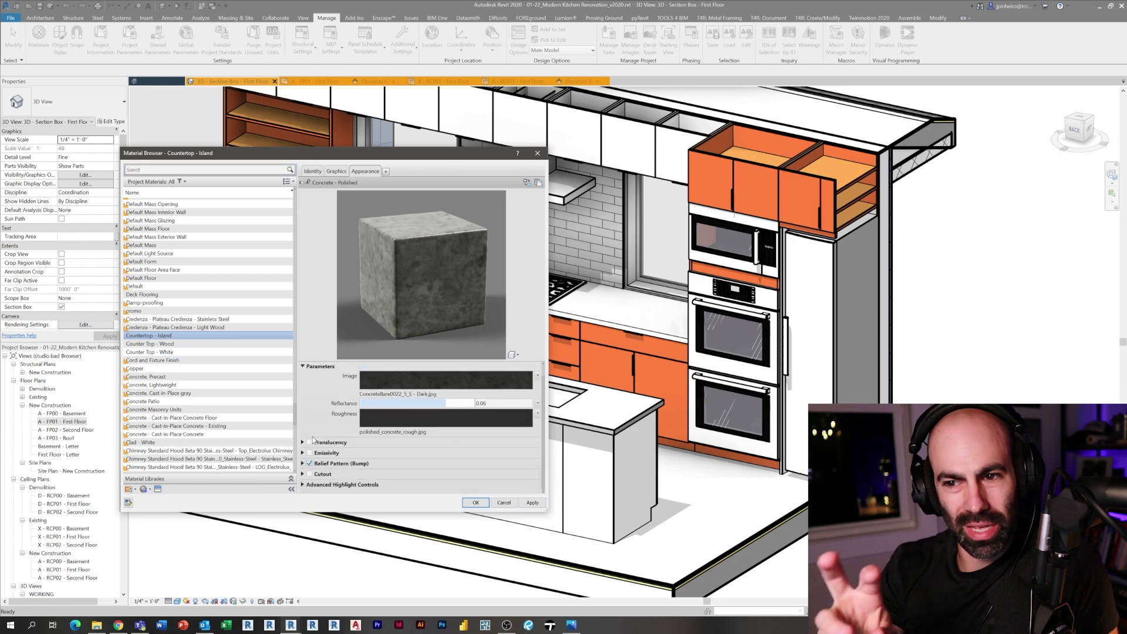
click(311, 464)
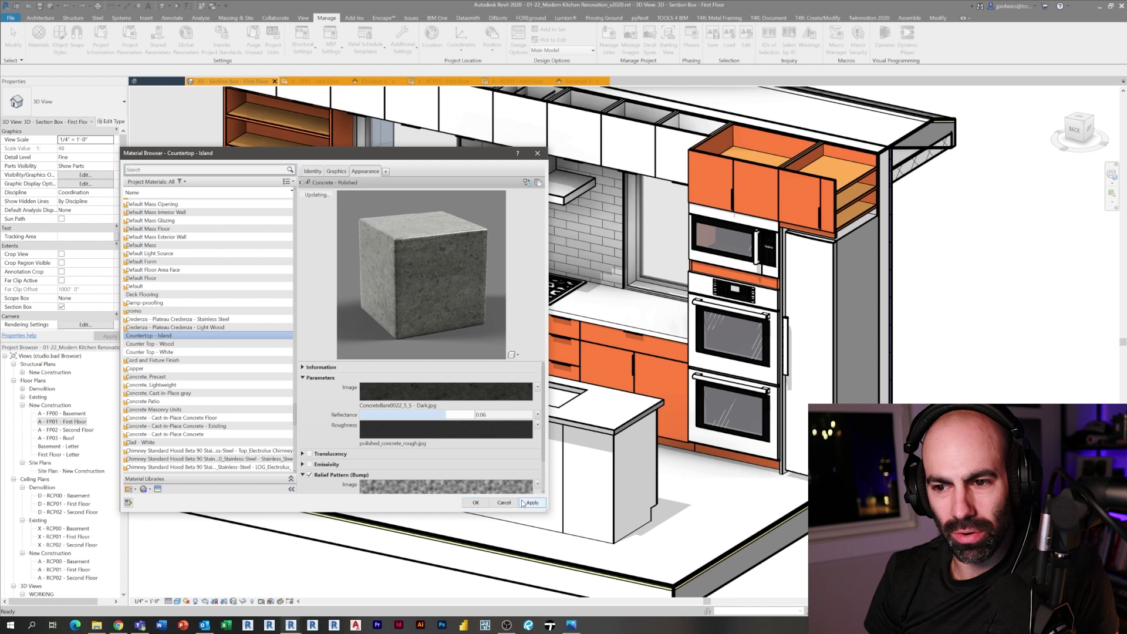
click(476, 503)
scroll(594, 404, down, 3)
scroll(594, 404, up, 1)
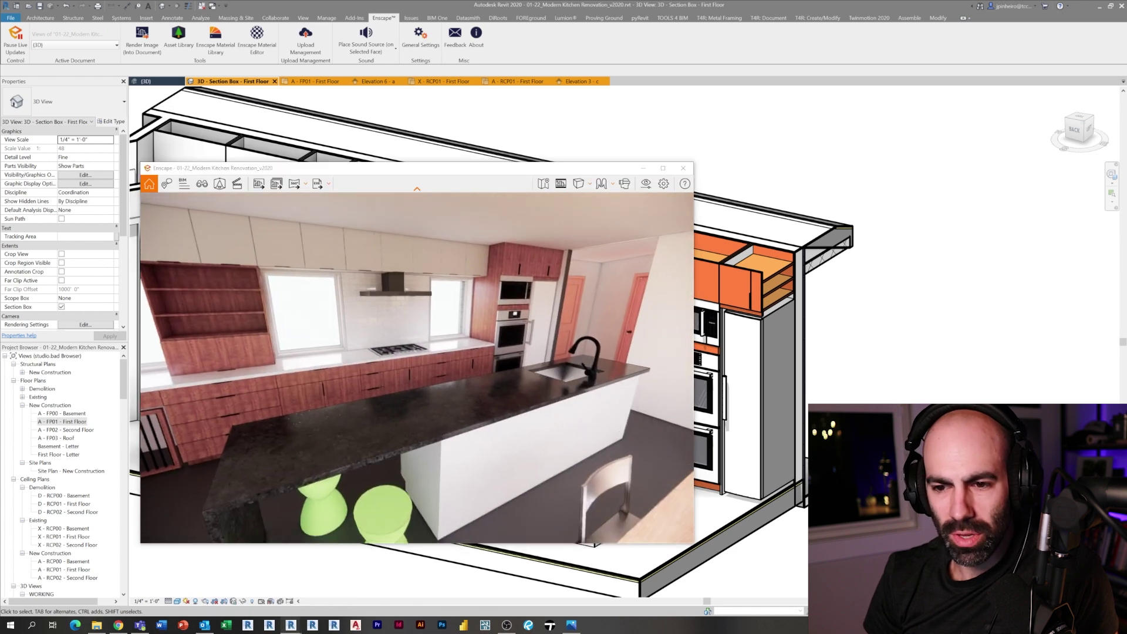
- Fly the Enscape camera over the island and down the aisle toward the ovens
key(w)
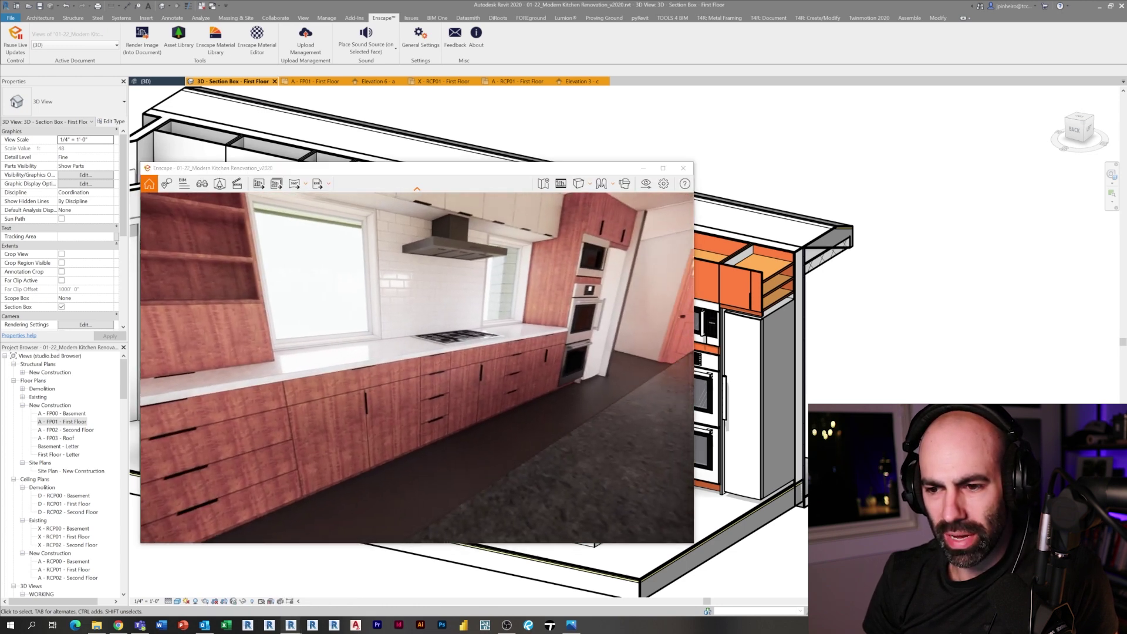
key(s)
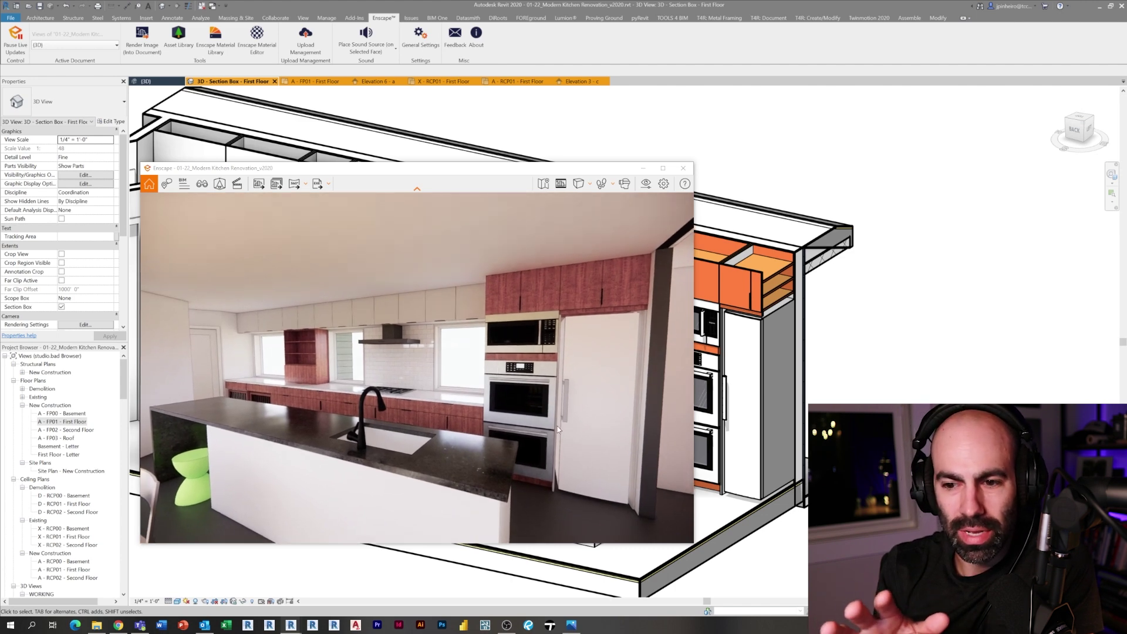
drag(557, 429, 429, 429)
key(d)
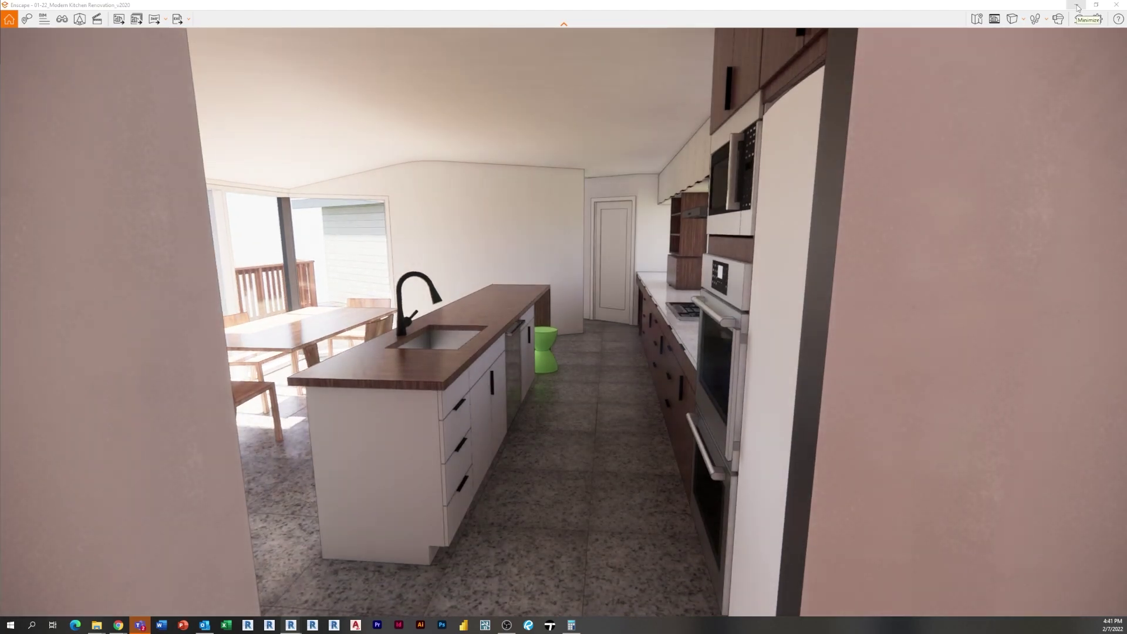
- Back in Revit, open the first floor ceiling plan with First Floor as underlay base, showing the kitchen
click(1077, 7)
scroll(71, 470, down, 3)
double_click(66, 486)
scroll(787, 411, up, 3)
scroll(76, 235, down, 3)
click(111, 184)
click(74, 217)
middle_drag(558, 390, 509, 386)
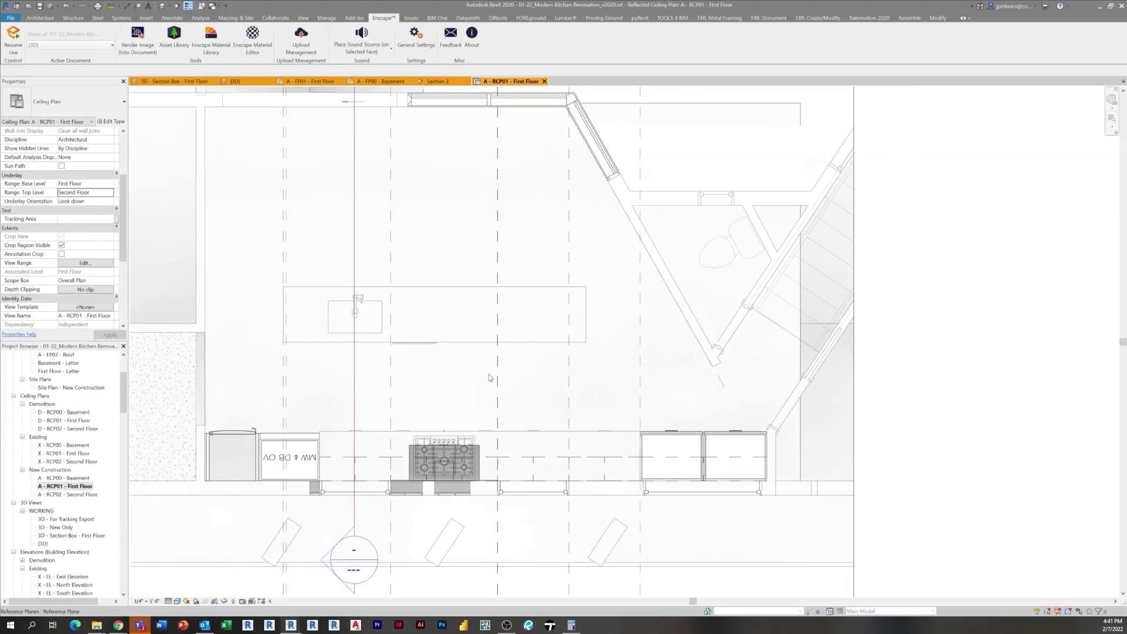
scroll(322, 302, up, 1)
- Place a row of recessed downlights on the kitchen ceiling face and space them equally with an EQ dimension
key(c)
key(m)
click(431, 41)
scroll(320, 395, down, 2)
scroll(313, 400, up, 3)
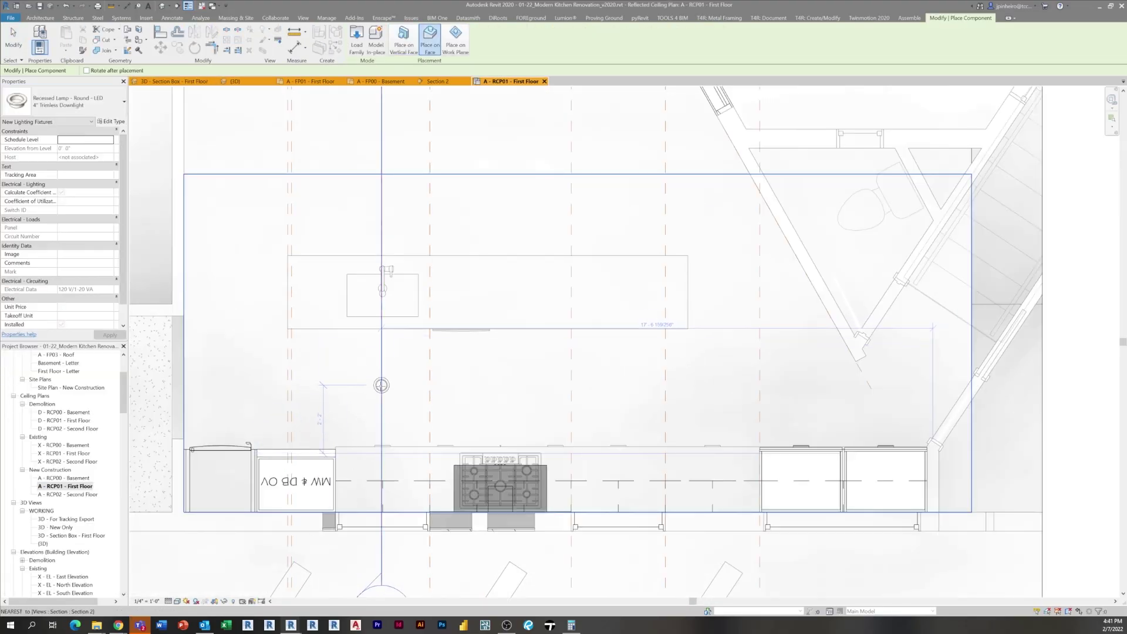
scroll(382, 386, down, 1)
click(260, 383)
click(374, 383)
click(463, 382)
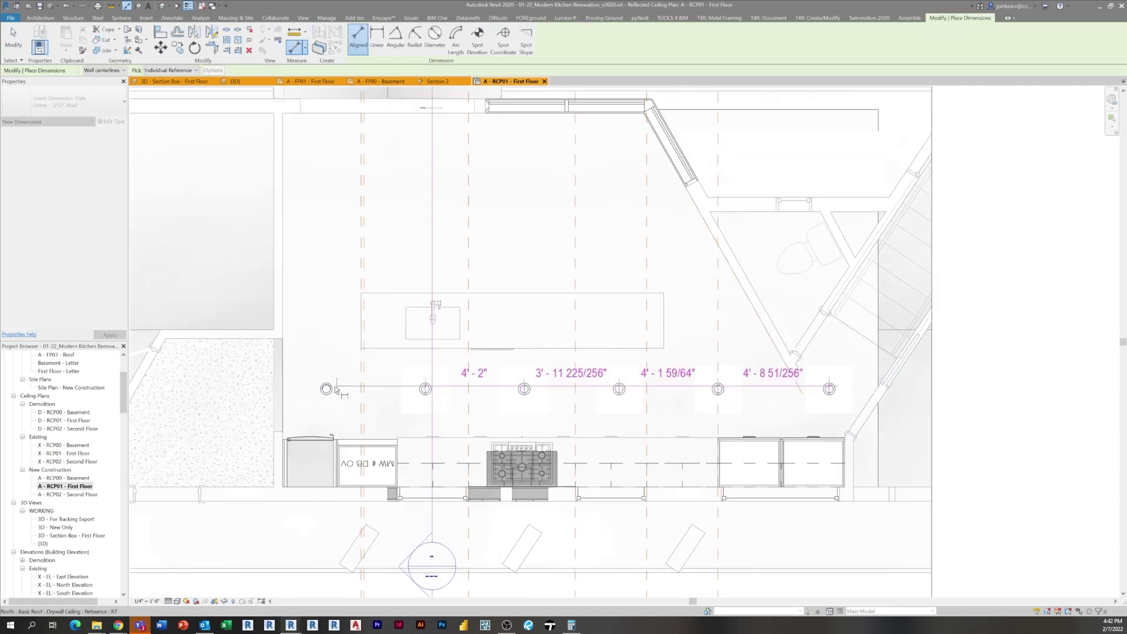
click(532, 359)
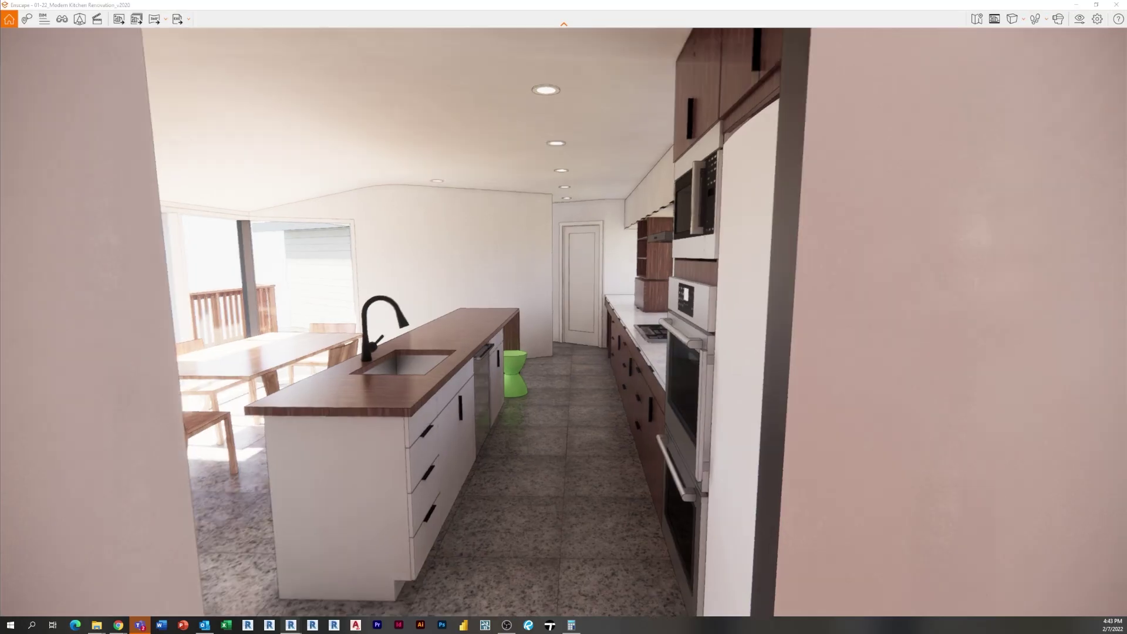